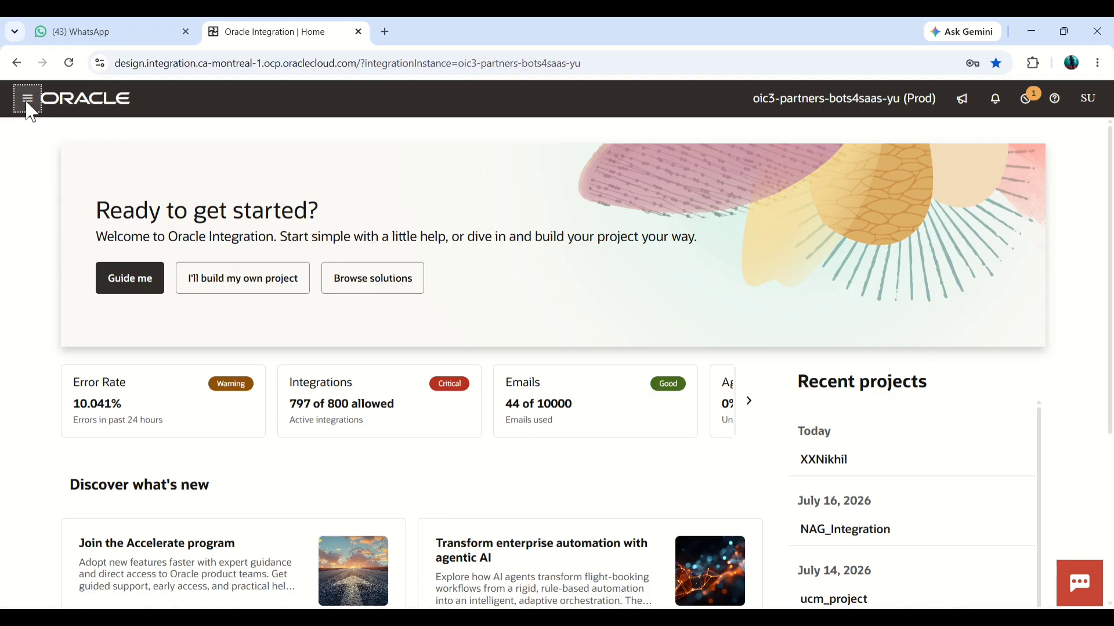
Step: Open the Connections page in the Design area
click(27, 104)
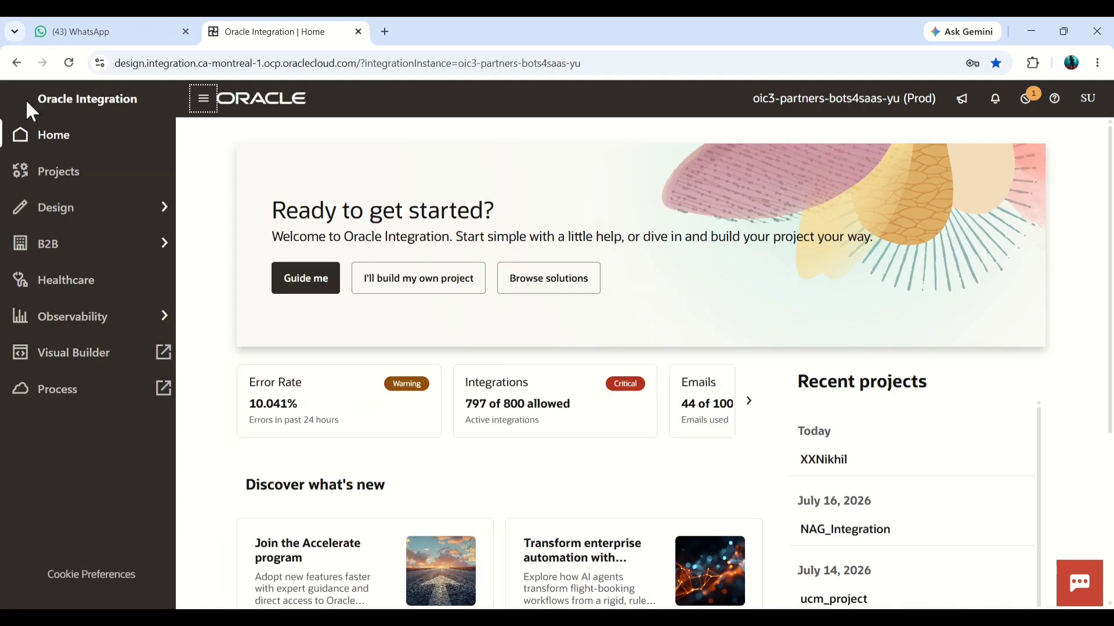
click(95, 220)
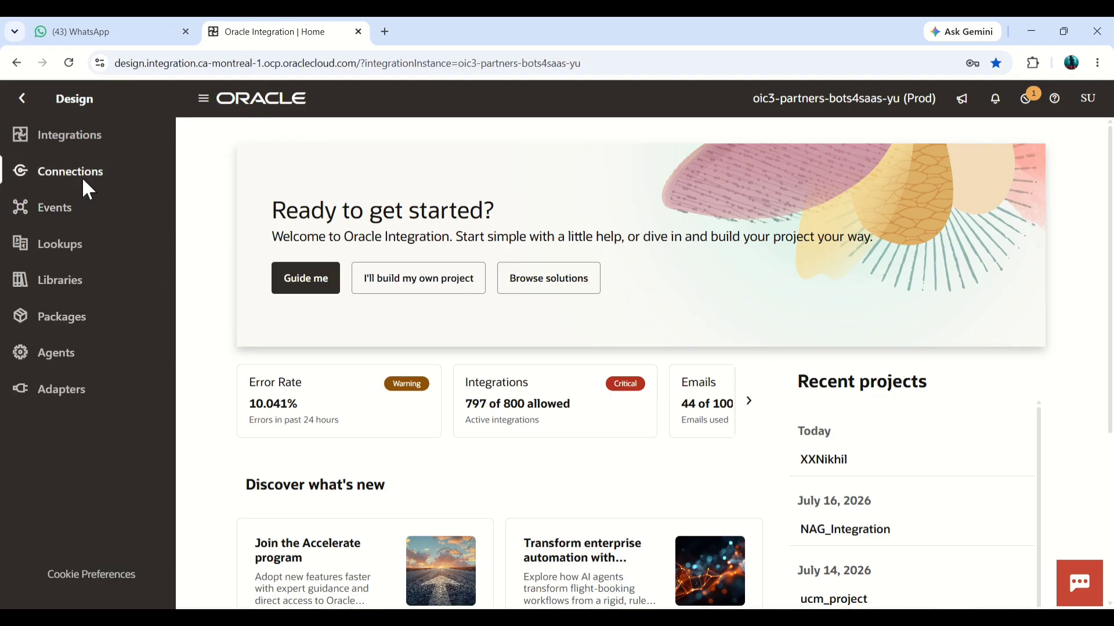
click(83, 180)
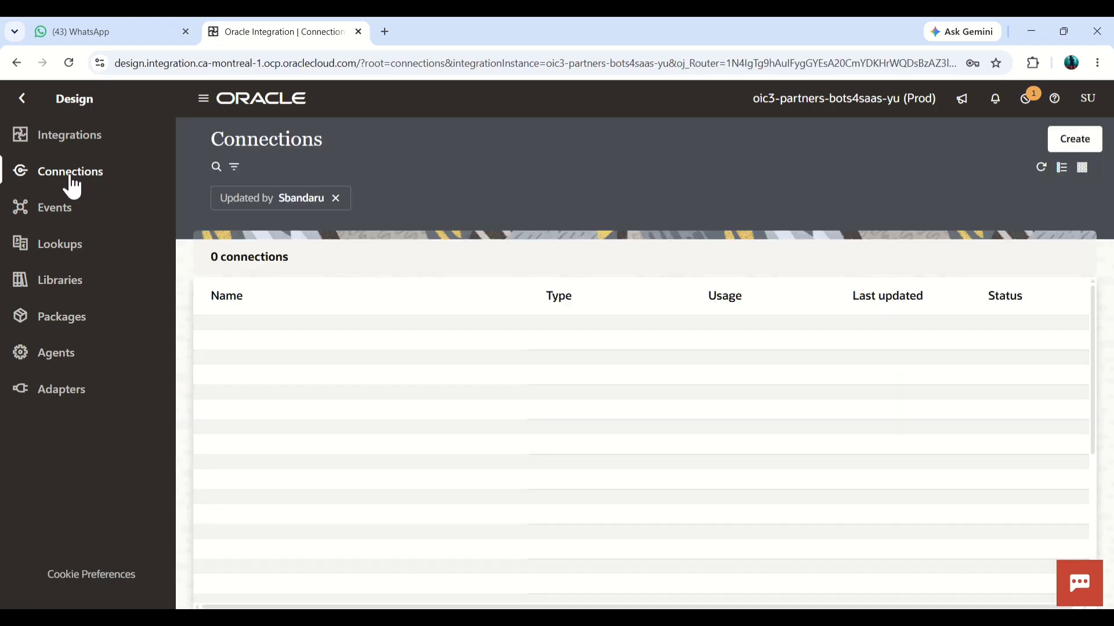
drag(212, 145, 323, 147)
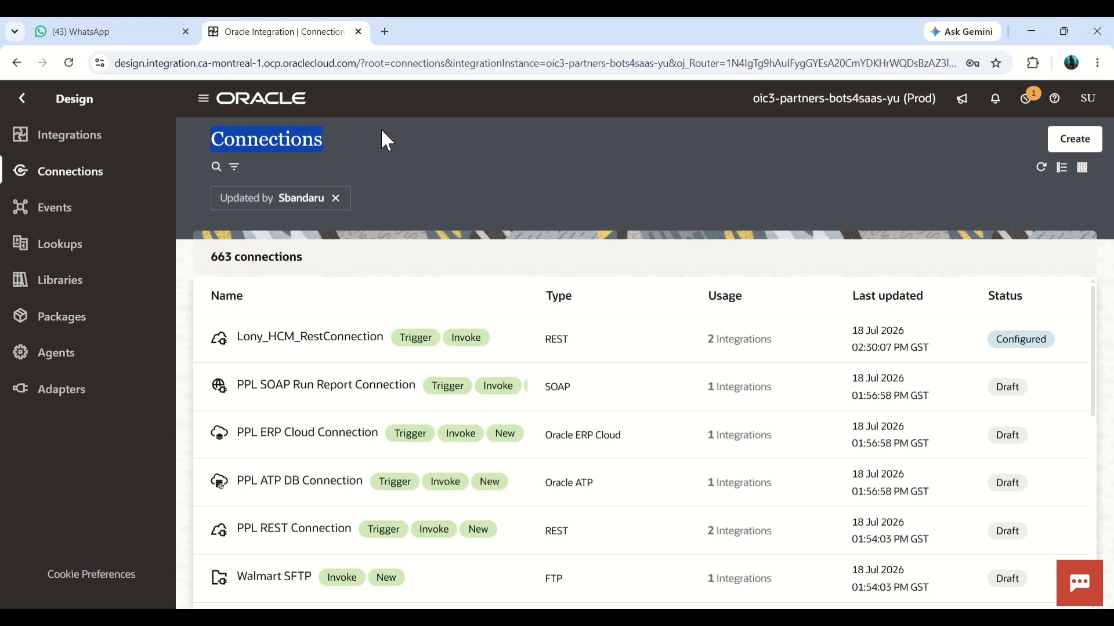
Step: Start a new connection and choose the REST adapter for it
click(1079, 149)
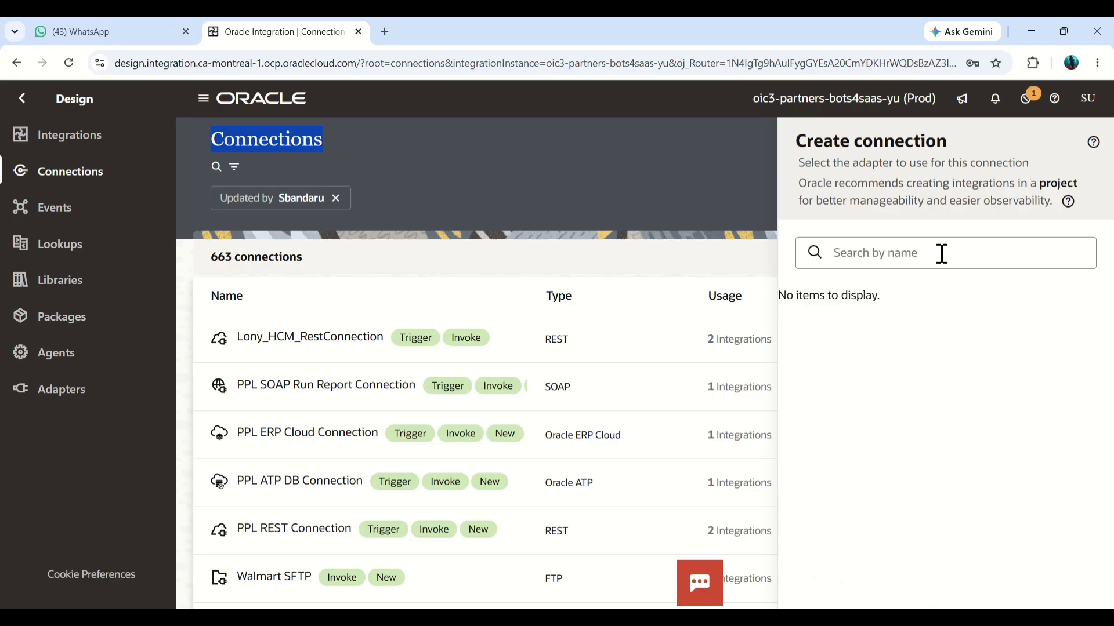
click(942, 253)
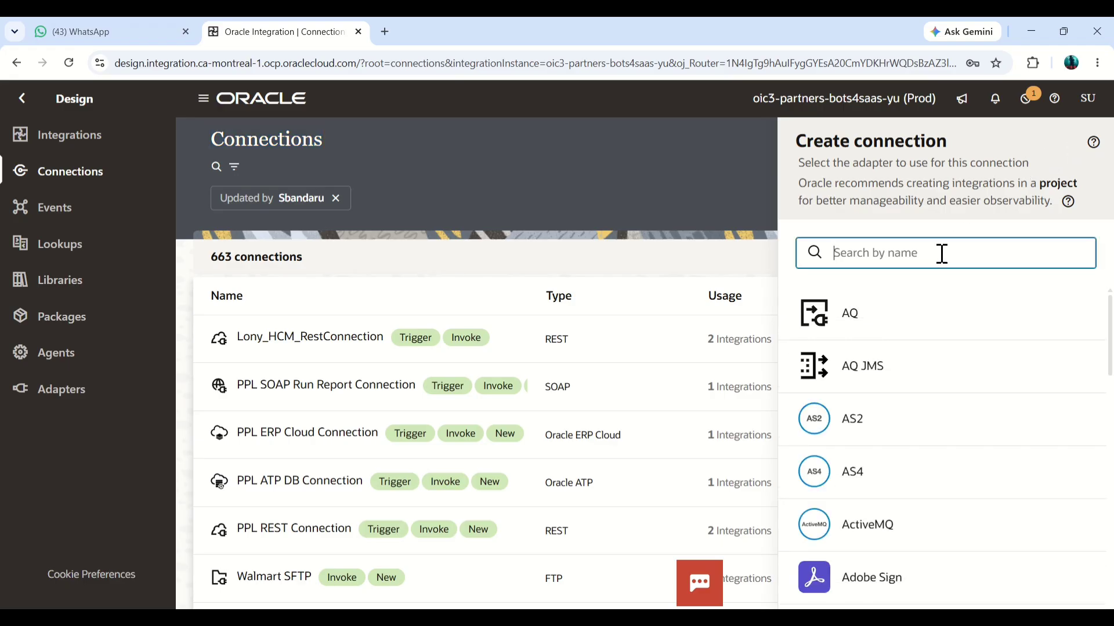
text(Rest)
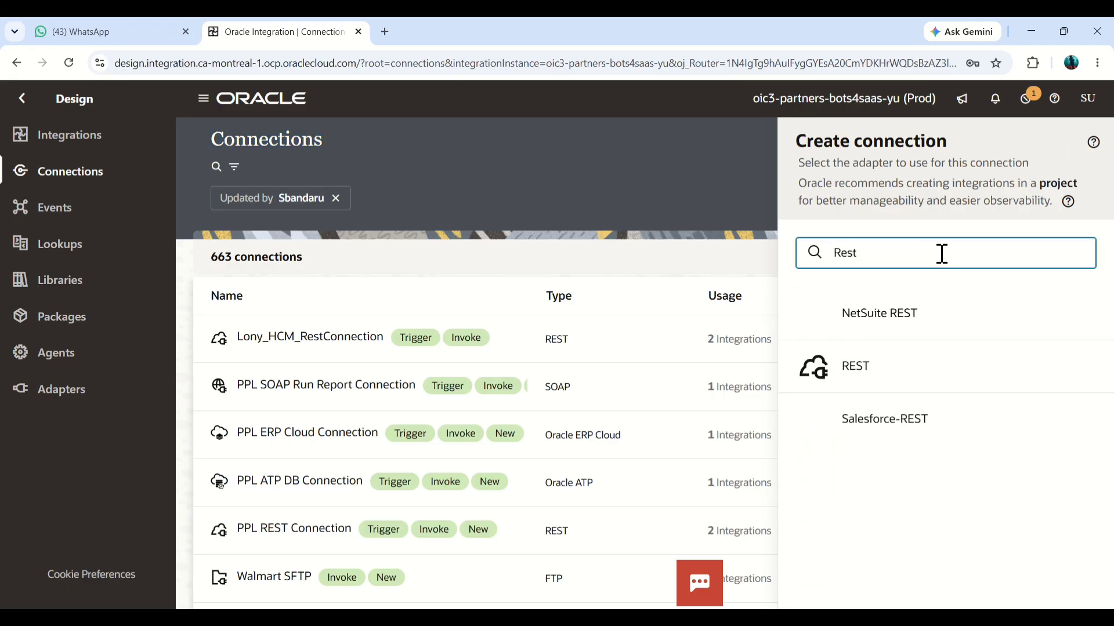
click(876, 383)
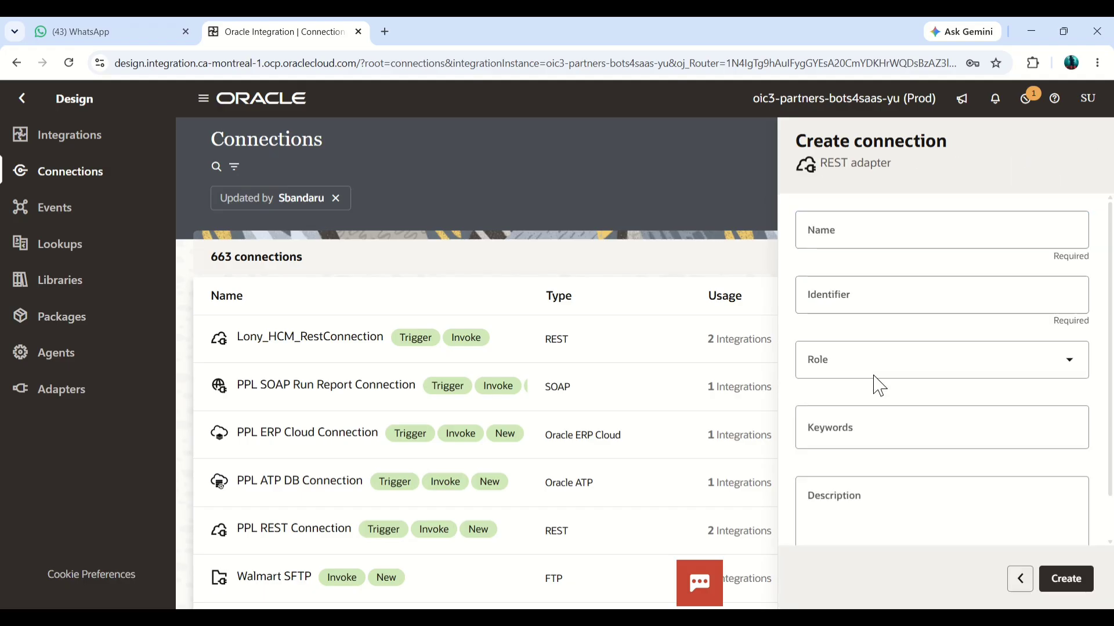
Step: Name the REST connection xx_Rest_Con and create it
click(921, 239)
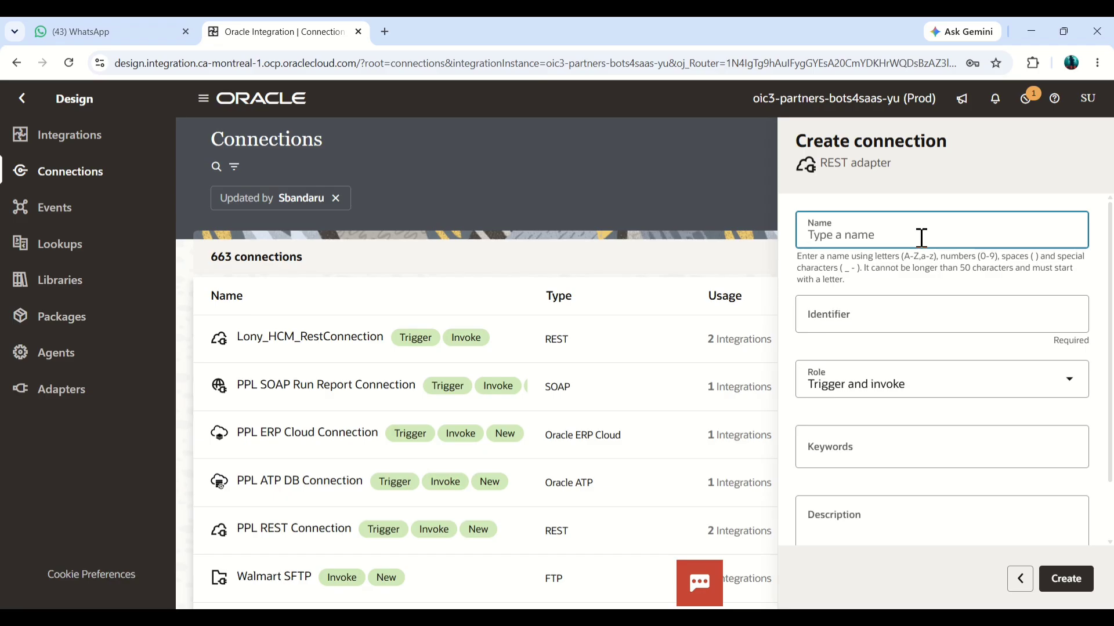
text(xx_Rest_)
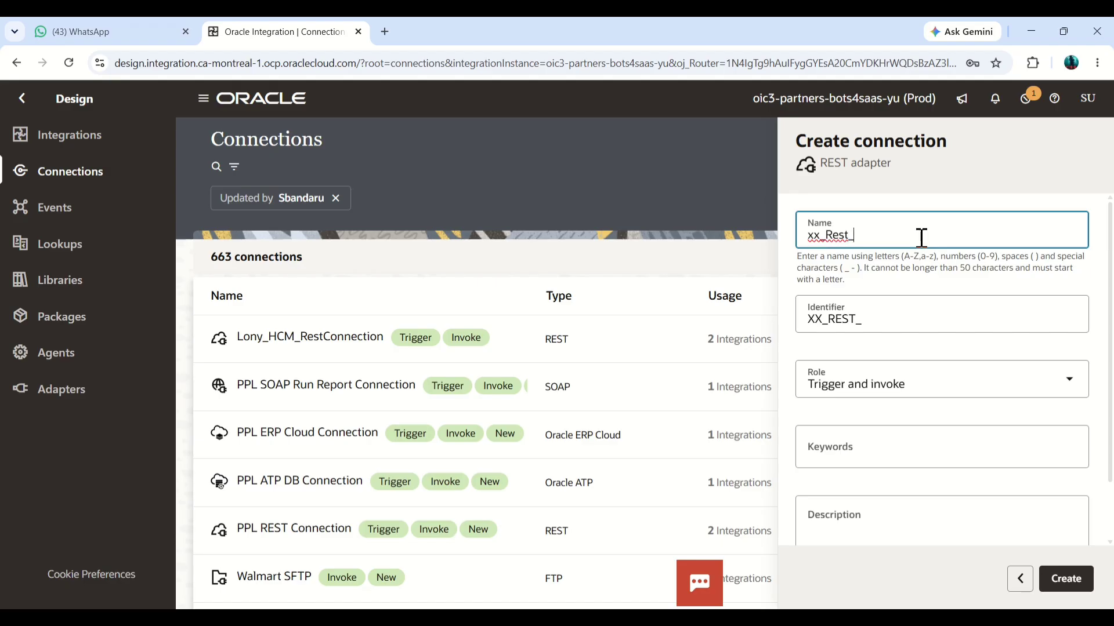
text(Con)
click(1065, 591)
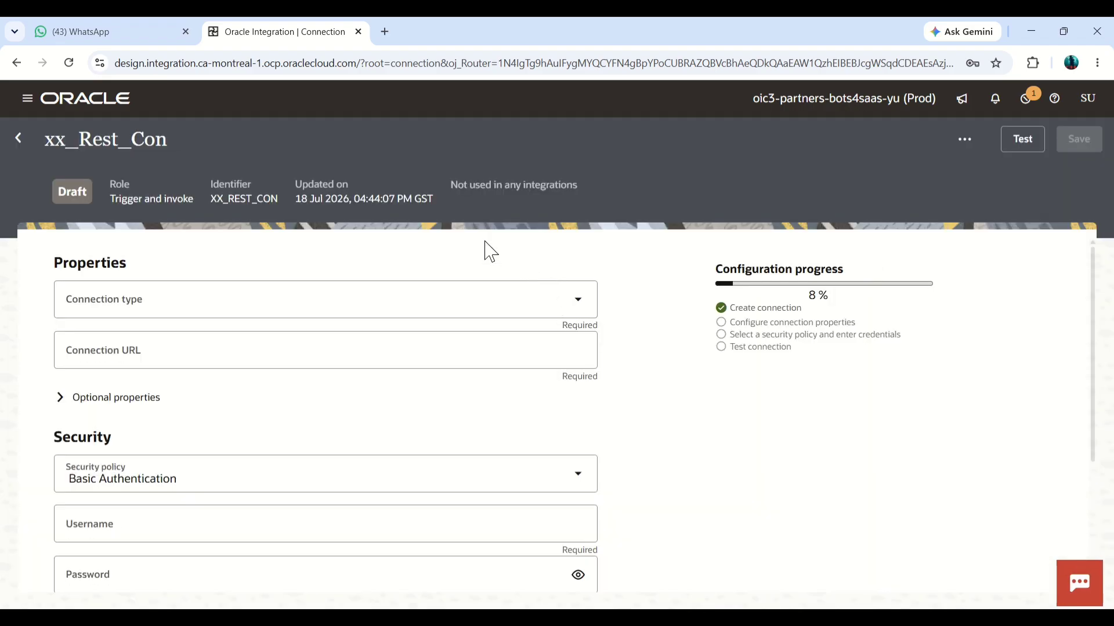
click(578, 307)
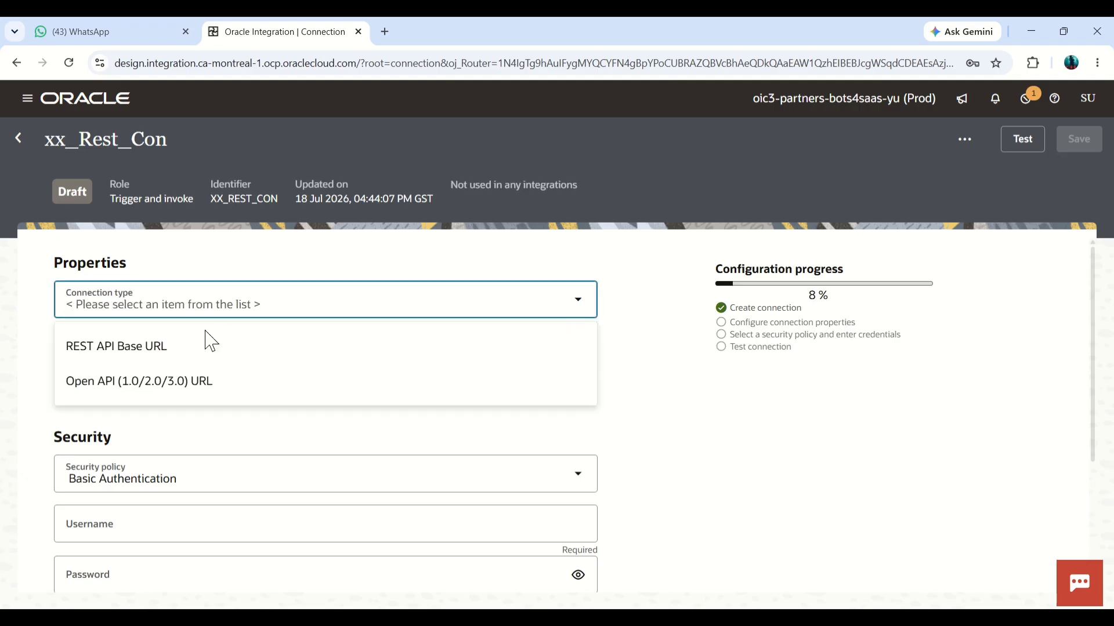
click(194, 347)
click(193, 348)
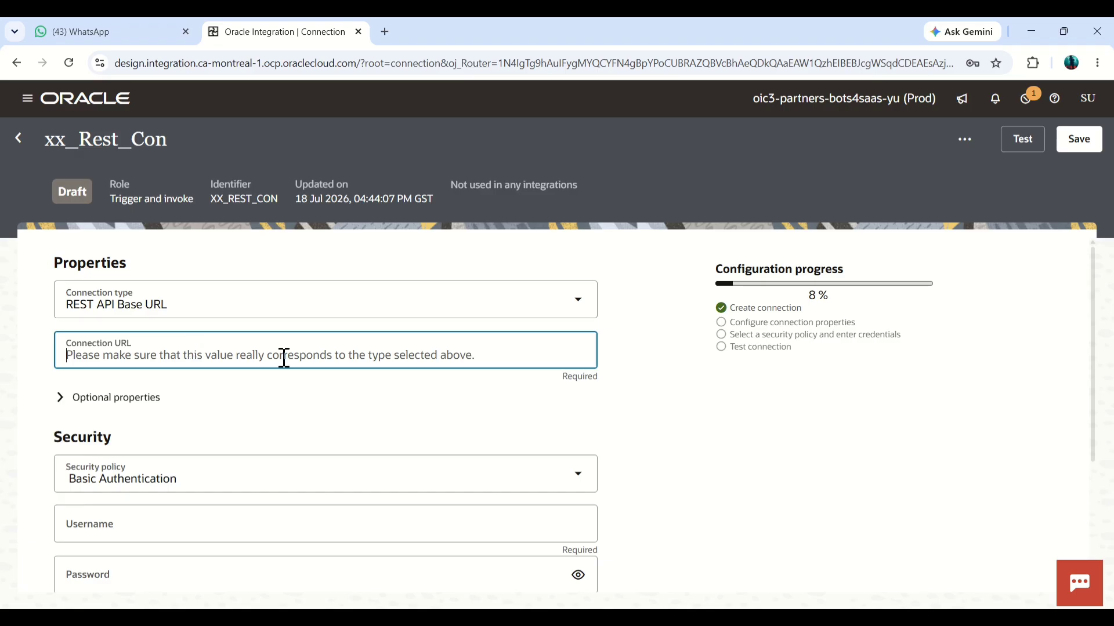
click(632, 617)
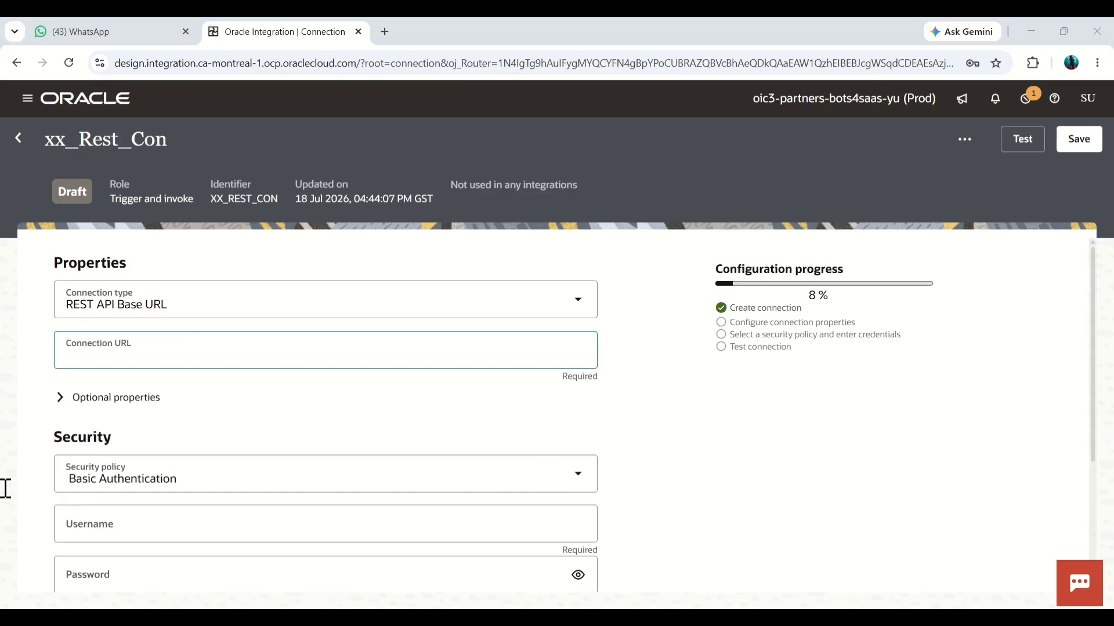
click(248, 355)
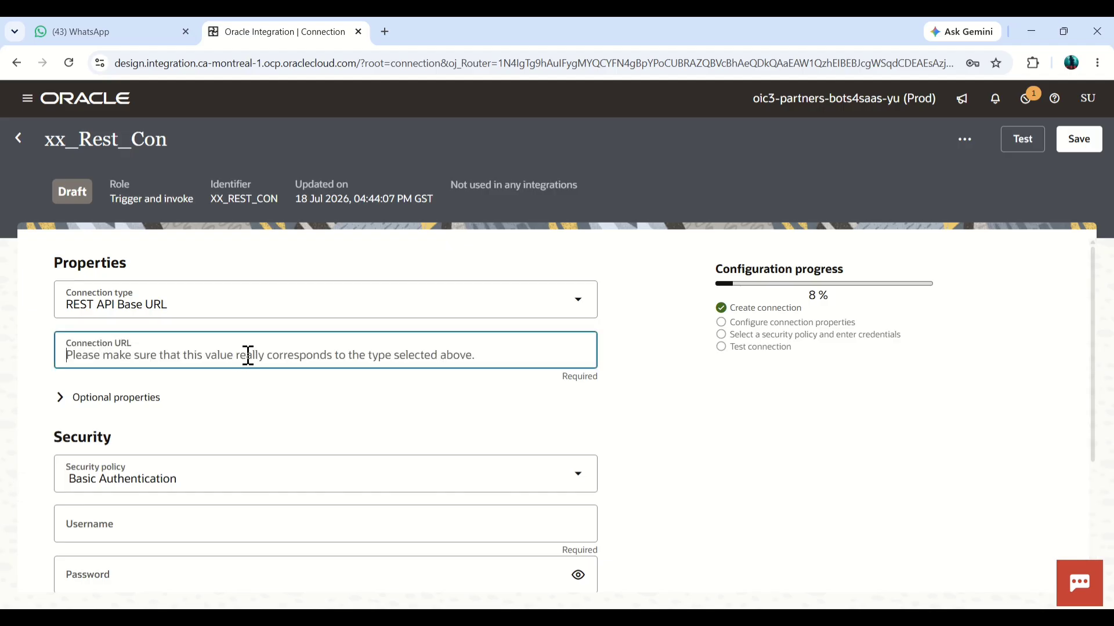
text(https://fa-euth-dev58-saasfademo1.ds-fa.oraclepdemos.com)
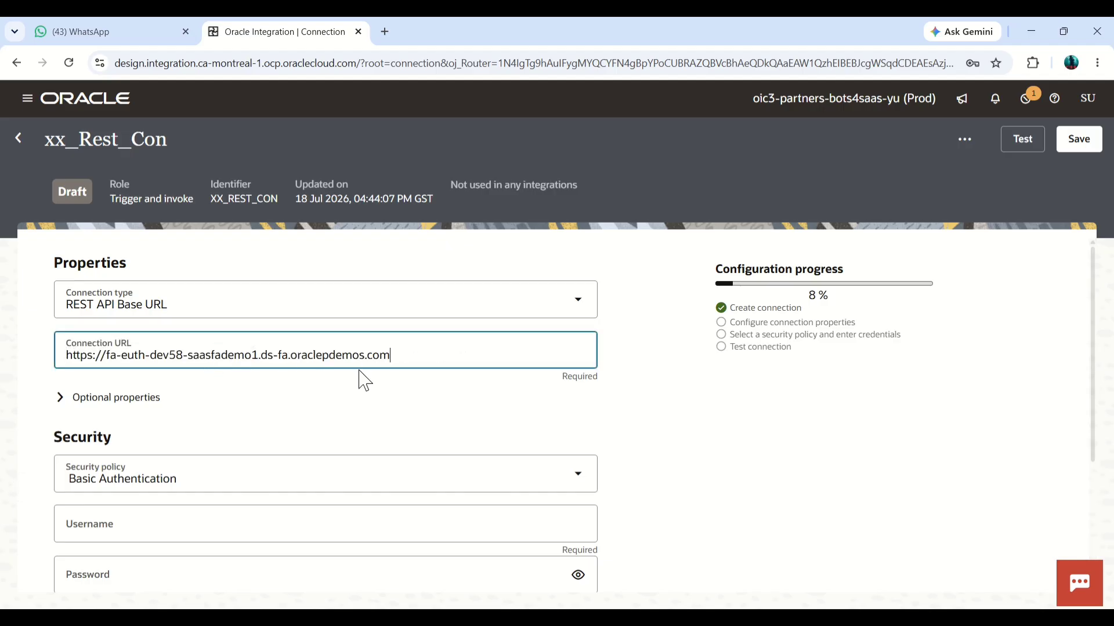
Step: Enter the username and the account password for the connection's Basic Authentication security policy
scroll(364, 382, down, 3)
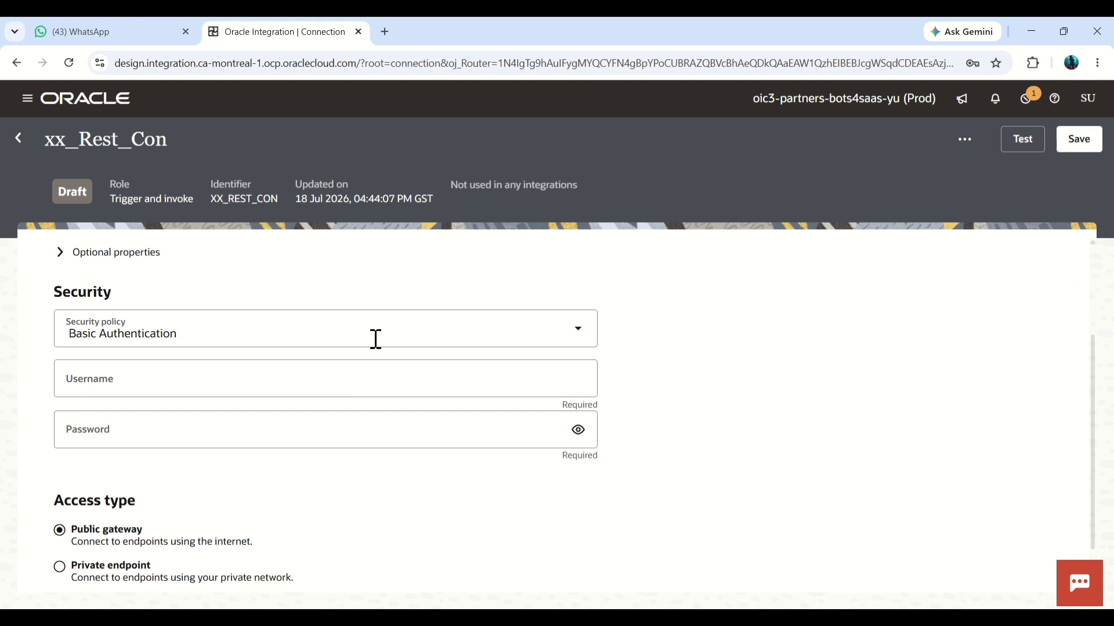
click(356, 380)
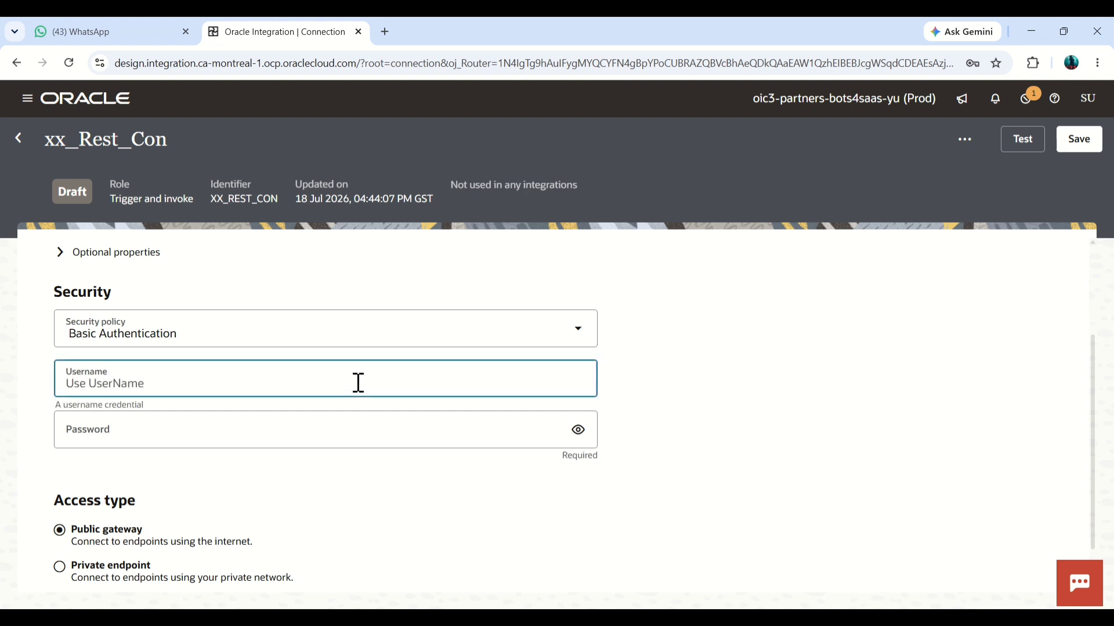
click(677, 616)
text(JUN1.JUN1)
click(368, 438)
text(•)
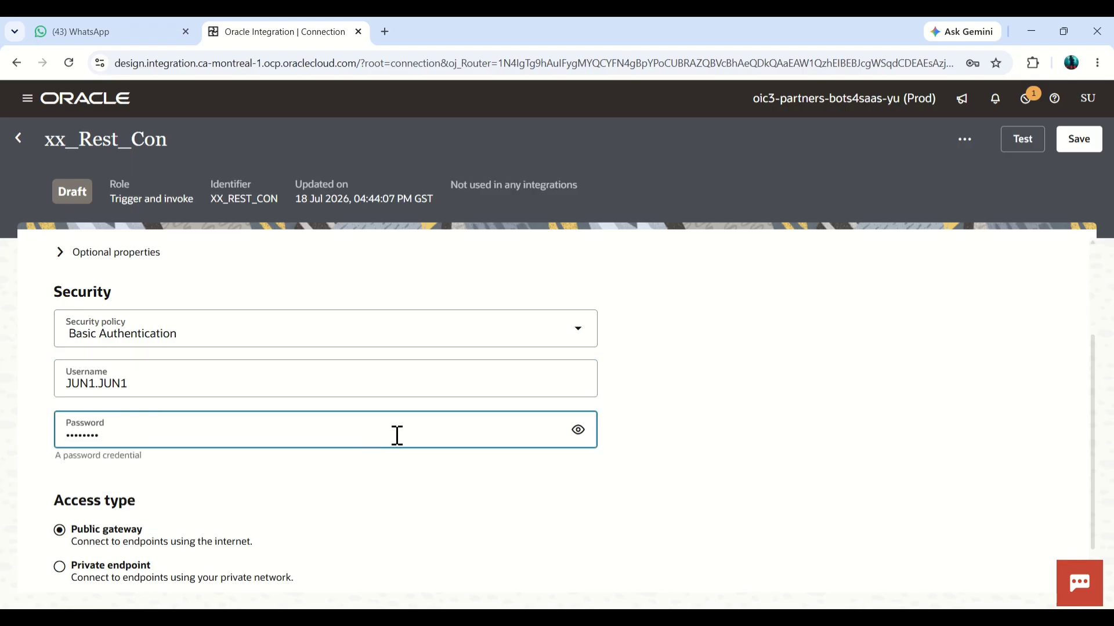
Step: Test the xx_Rest_Con connection and dismiss the confirmation message
scroll(905, 334, up, 1)
click(889, 349)
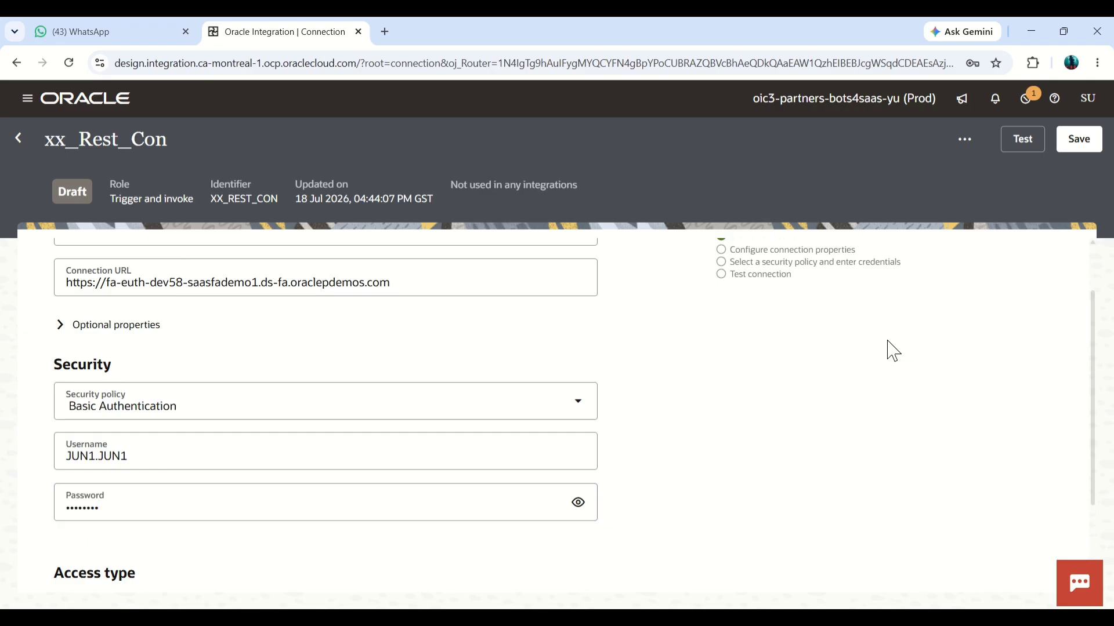
scroll(891, 338, up, 1)
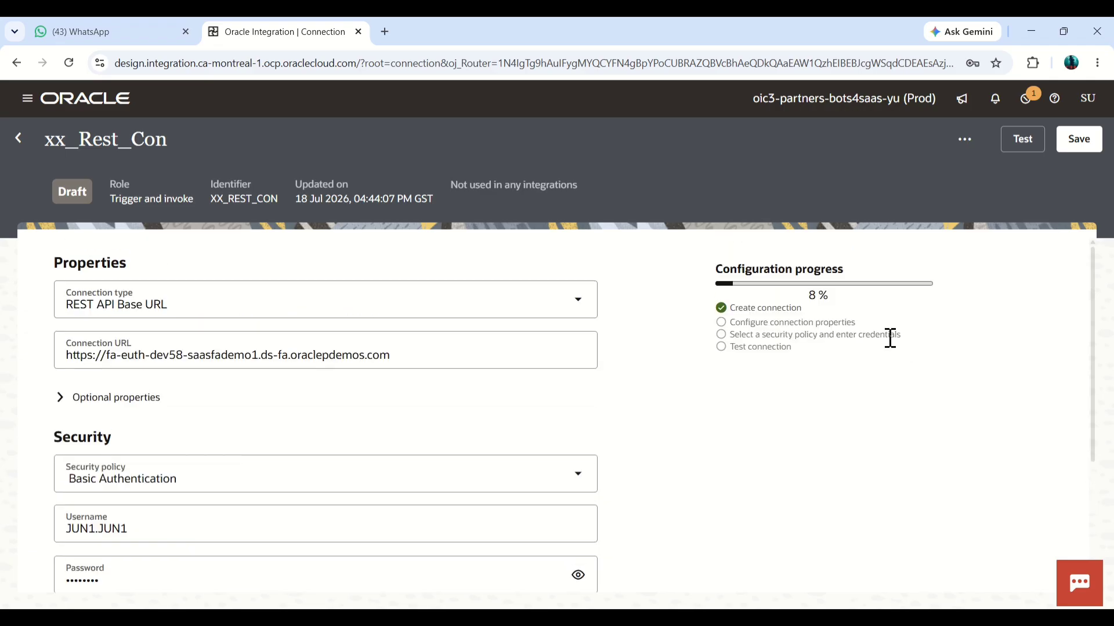
double_click(812, 296)
click(1017, 140)
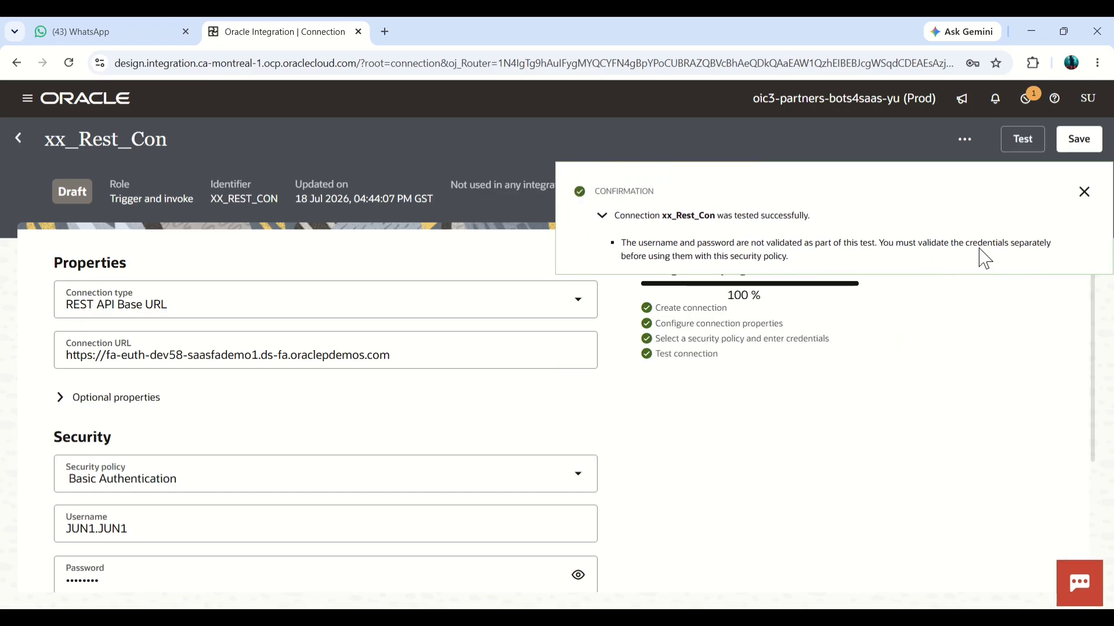
click(1093, 197)
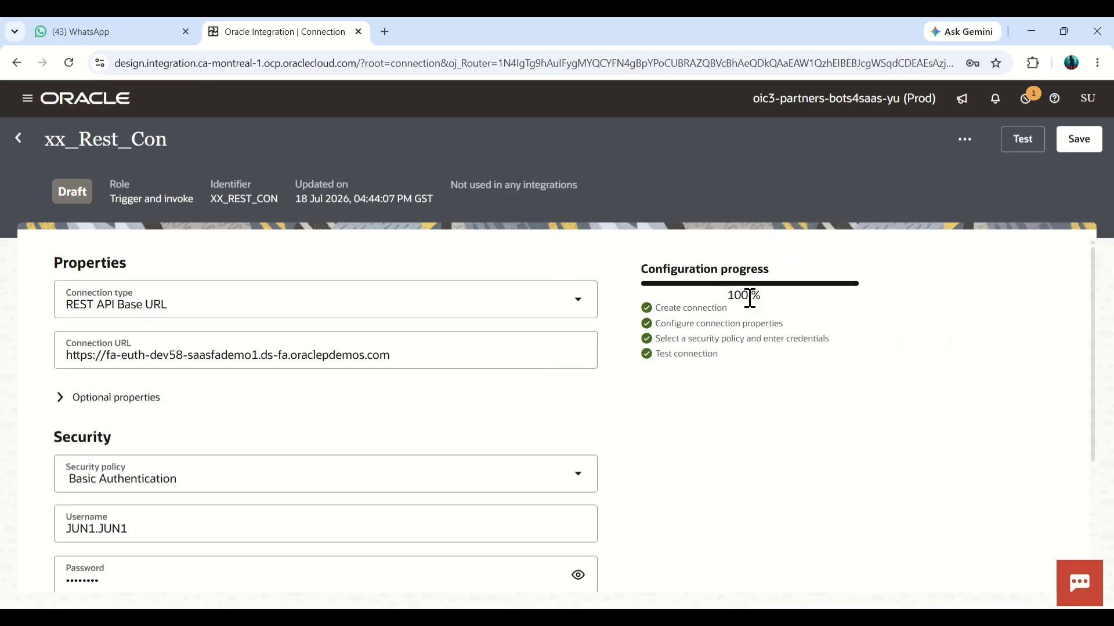
Step: Save the xx_Rest_Con connection and close the resulting notification
drag(747, 294, 722, 308)
click(918, 313)
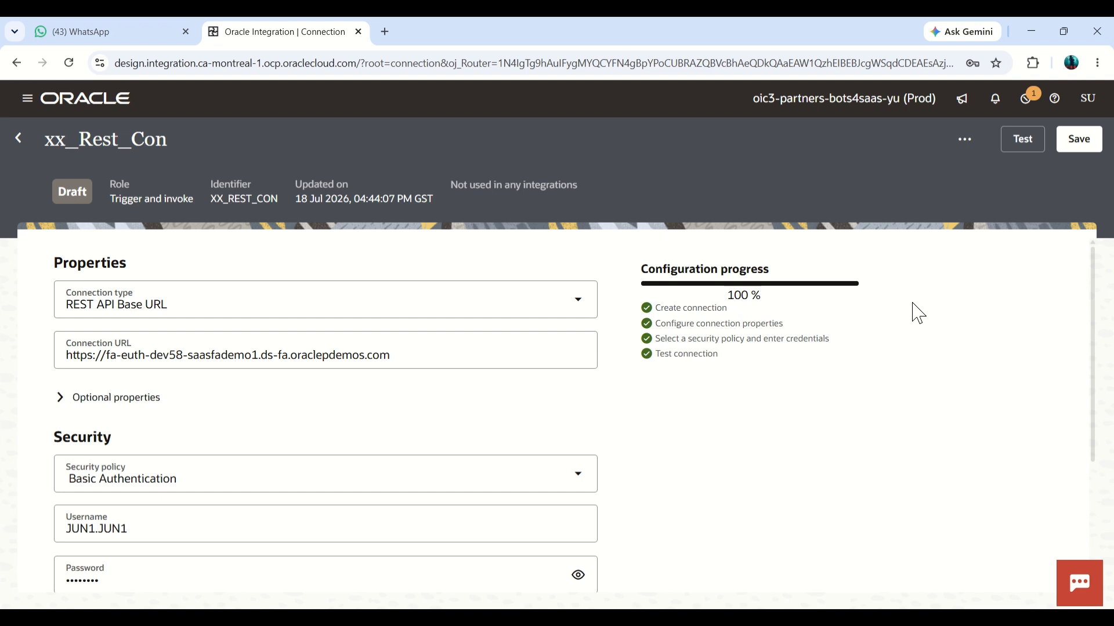
click(1092, 142)
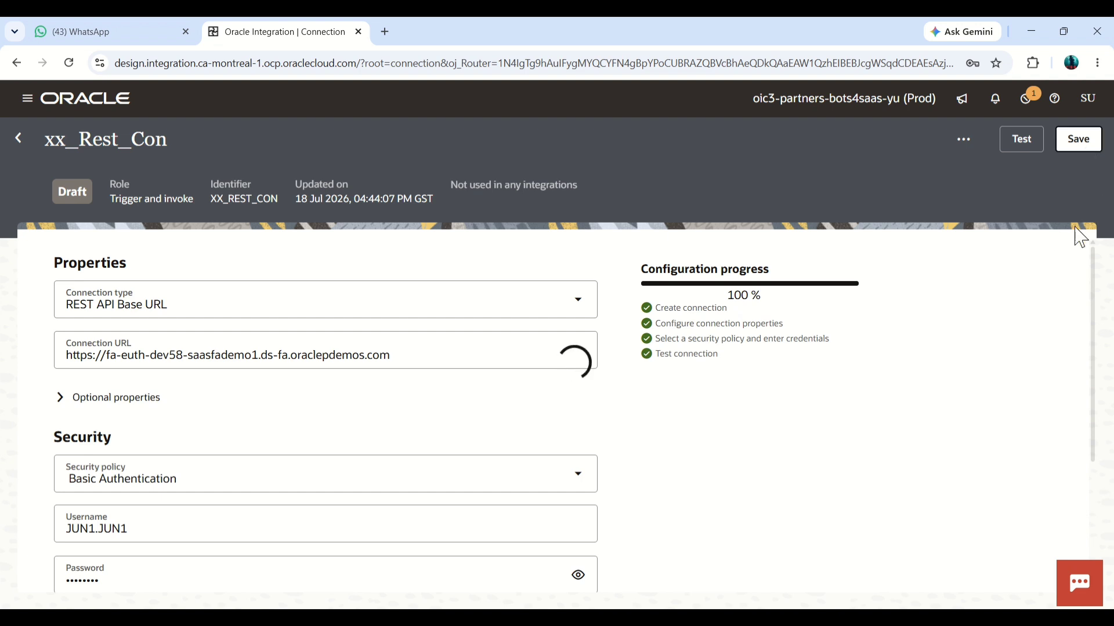
click(1085, 190)
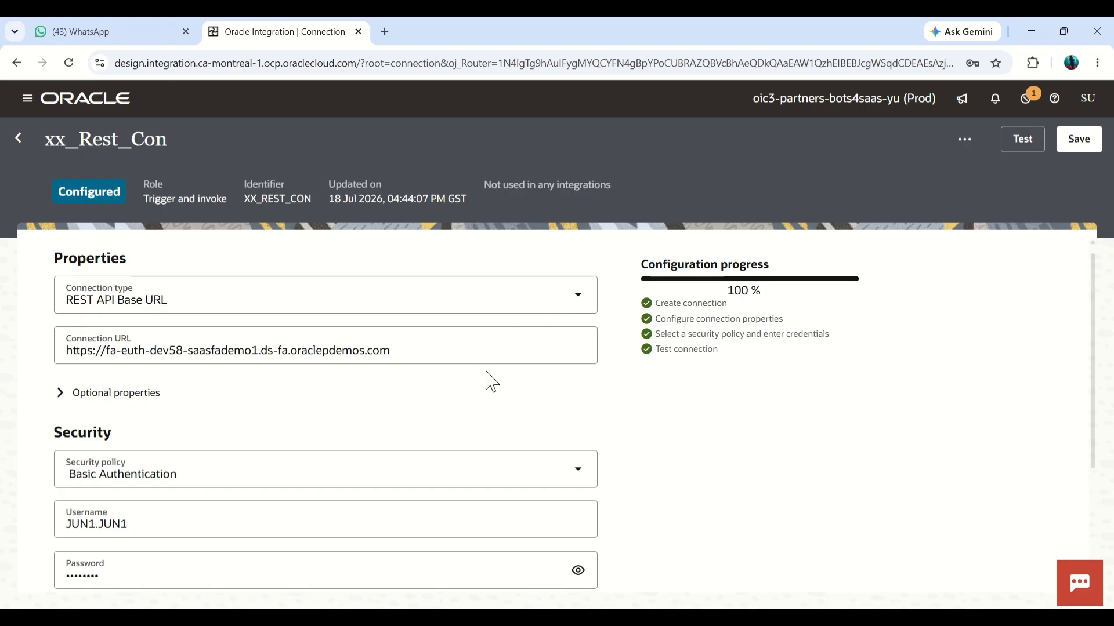
Step: Return to the list of connections and dismiss the browser's password-change dialog
scroll(487, 358, down, 3)
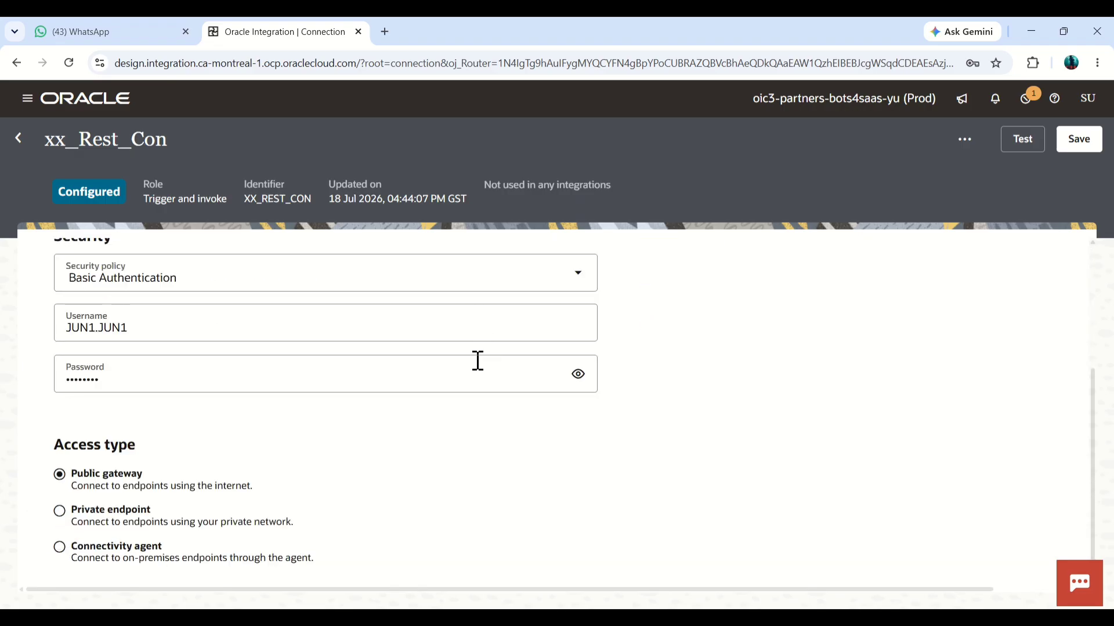
scroll(928, 348, up, 3)
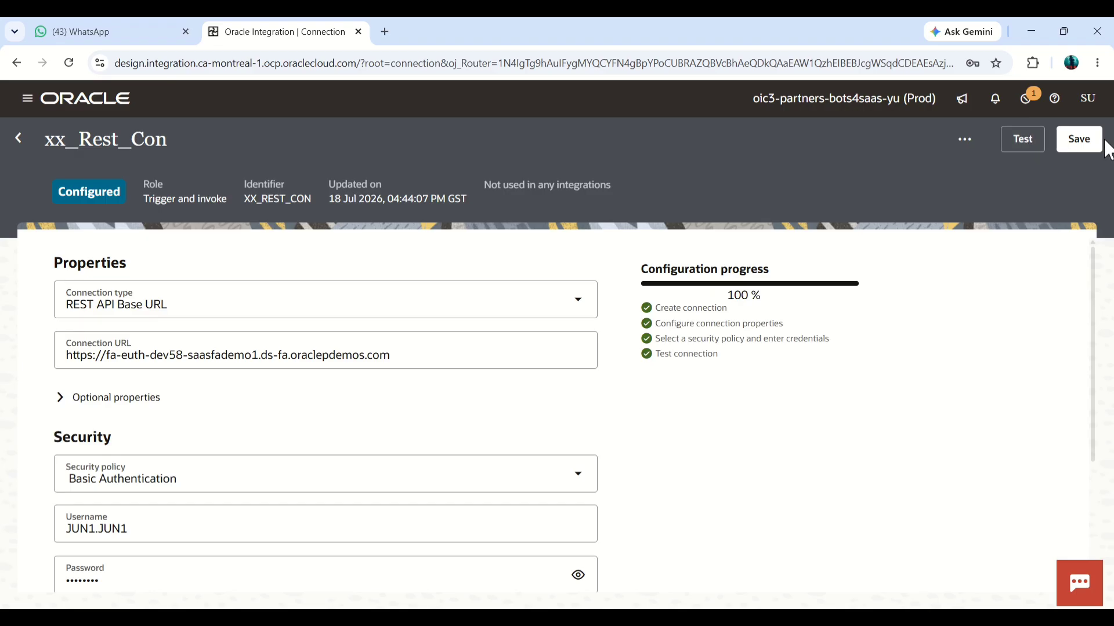
click(15, 143)
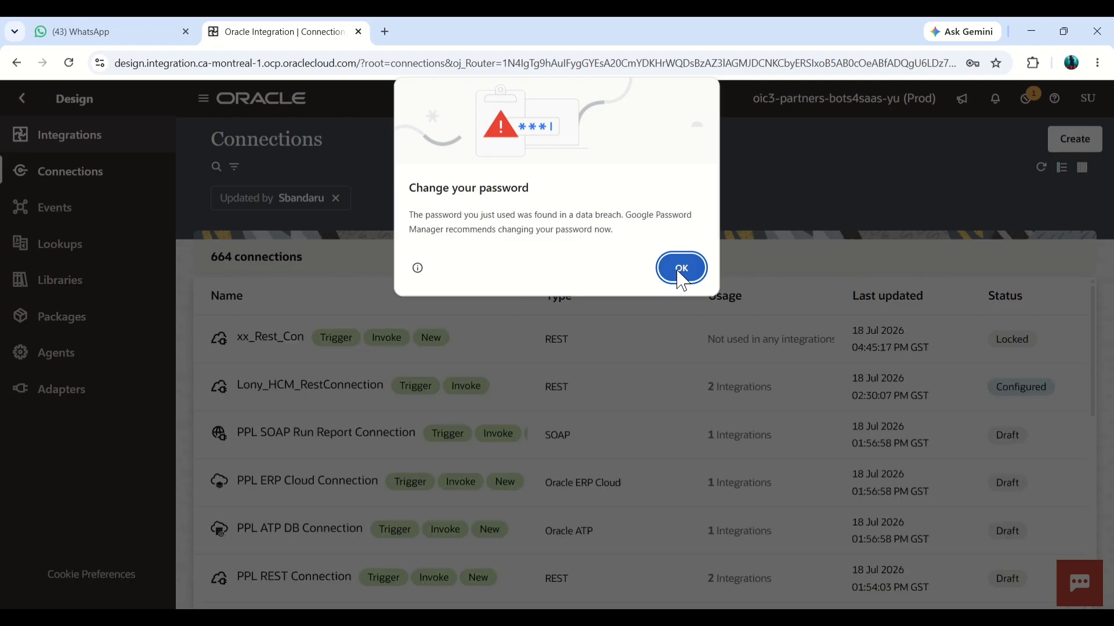
click(681, 268)
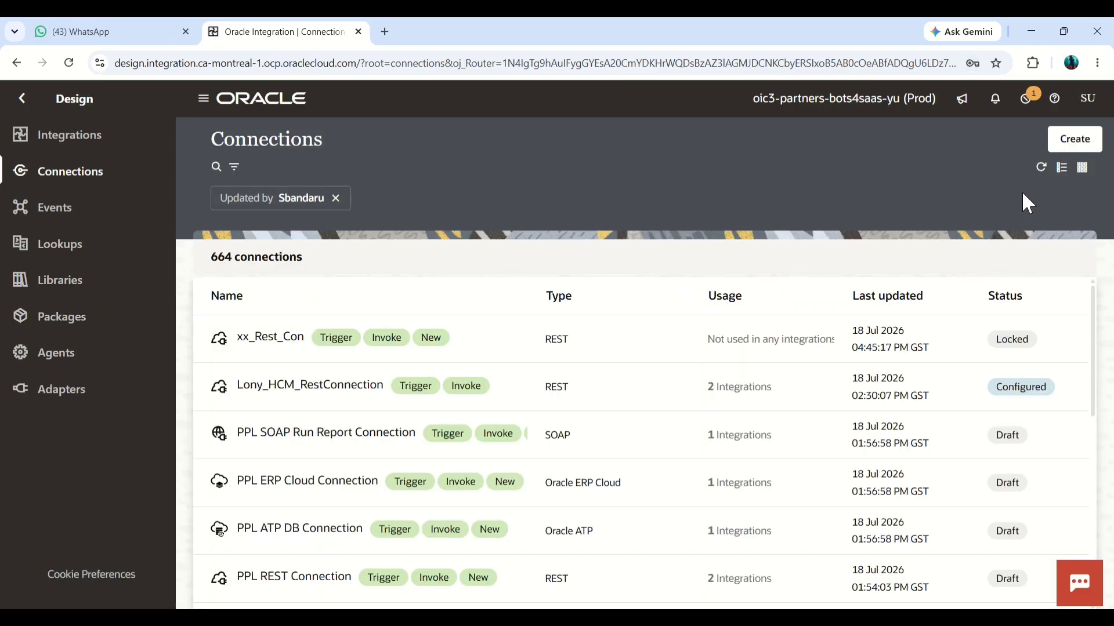
Step: Start another new connection and choose the SOAP adapter for it
click(1074, 139)
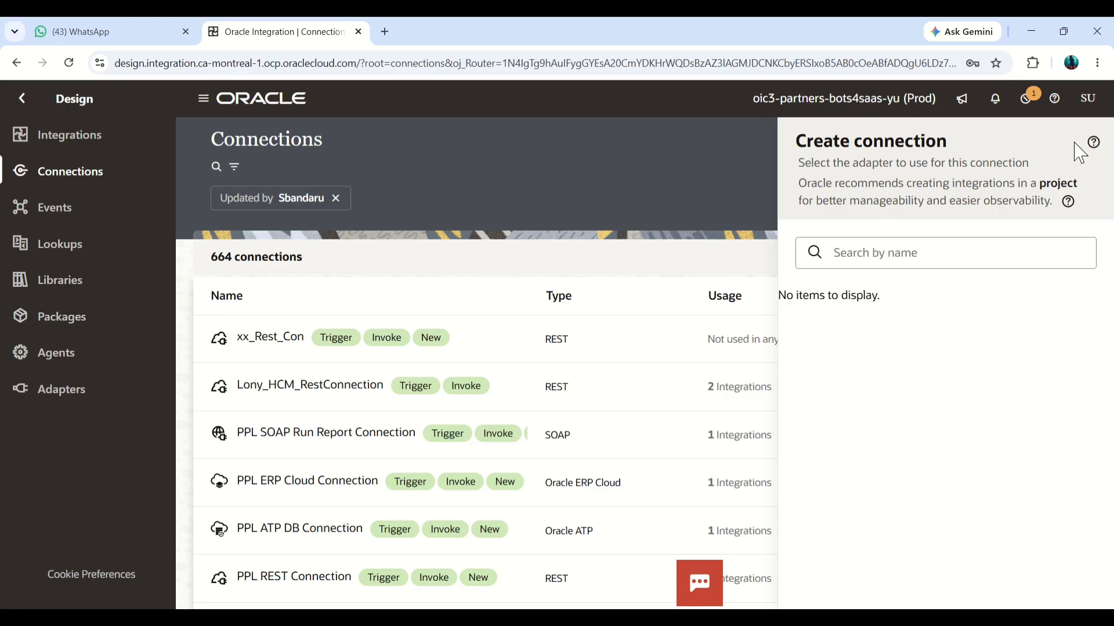
click(935, 258)
text(s)
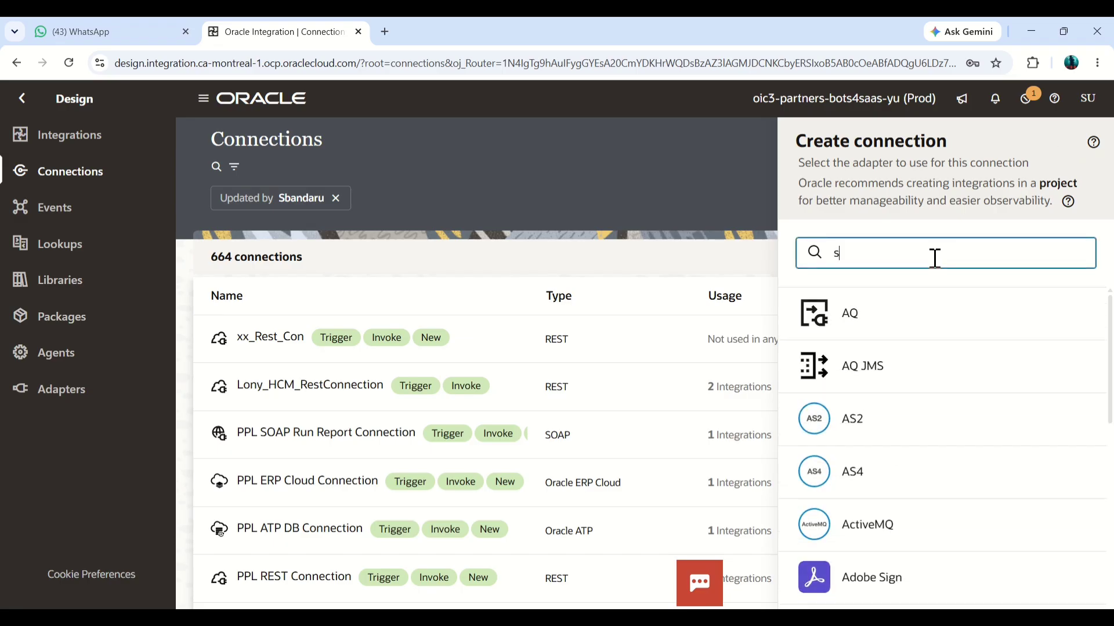
text(oa)
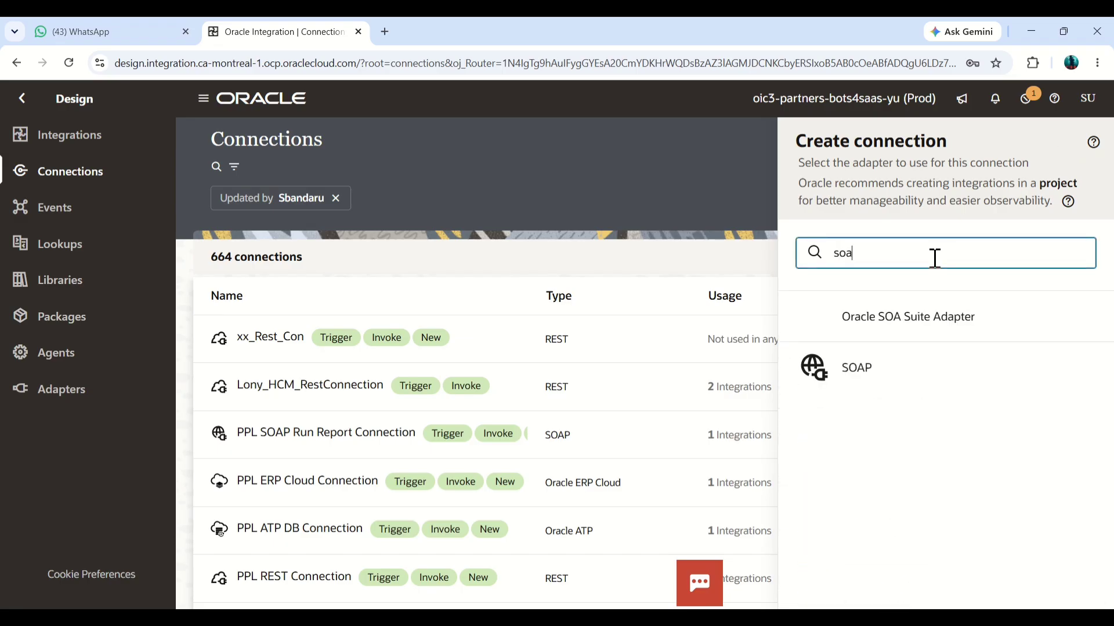
text(p)
click(876, 313)
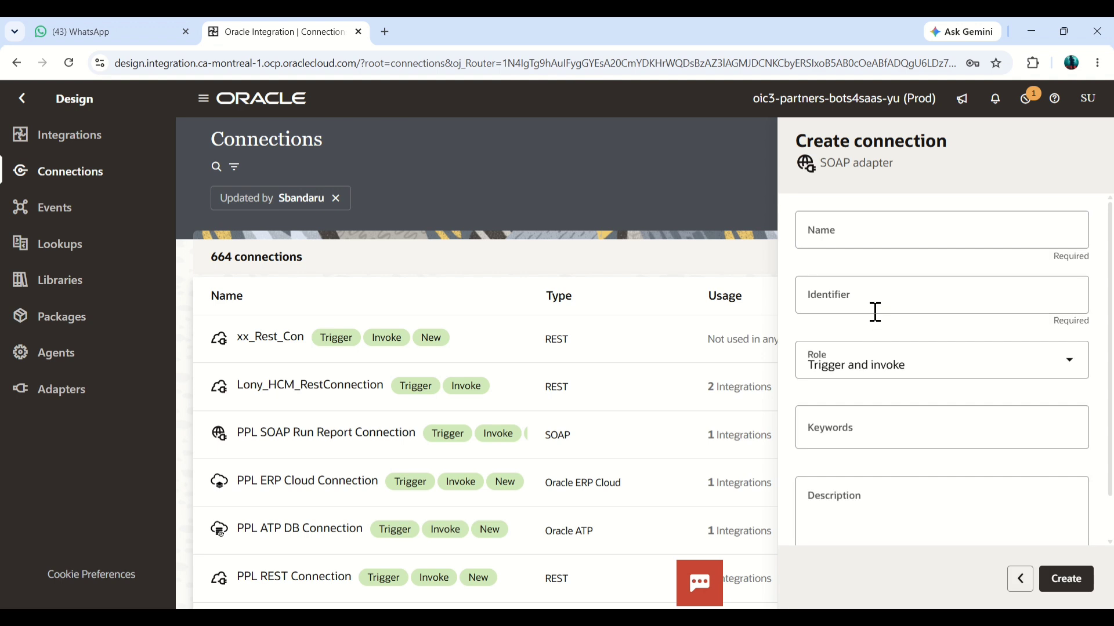
Step: Enter xx_soap_bip_con as the name of the new SOAP connection
click(885, 235)
text(xx)
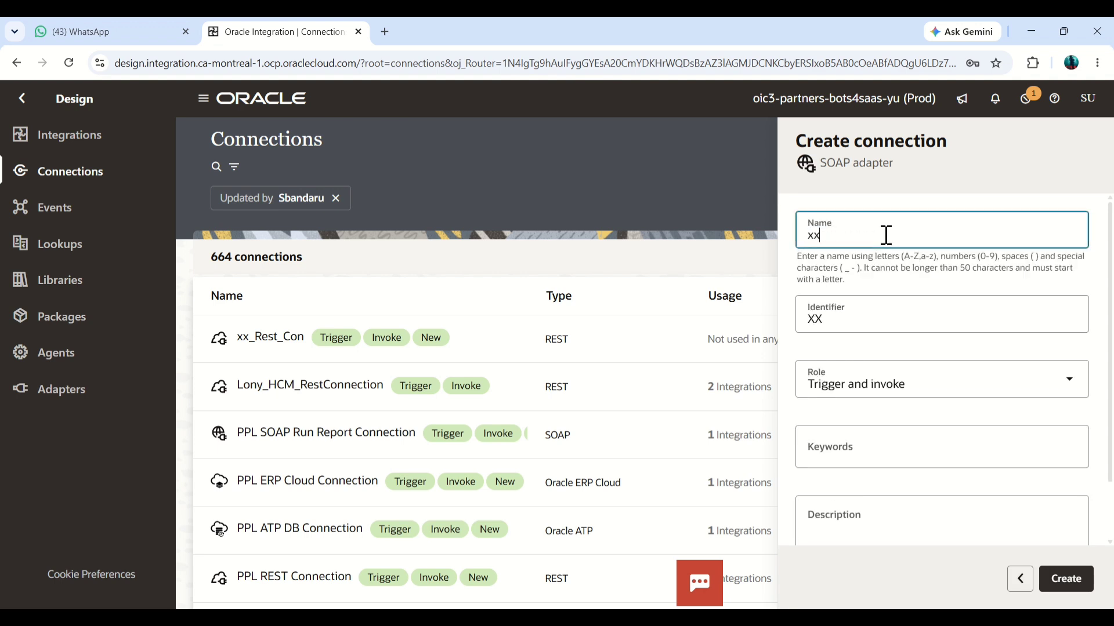
text(_soap_bip_con)
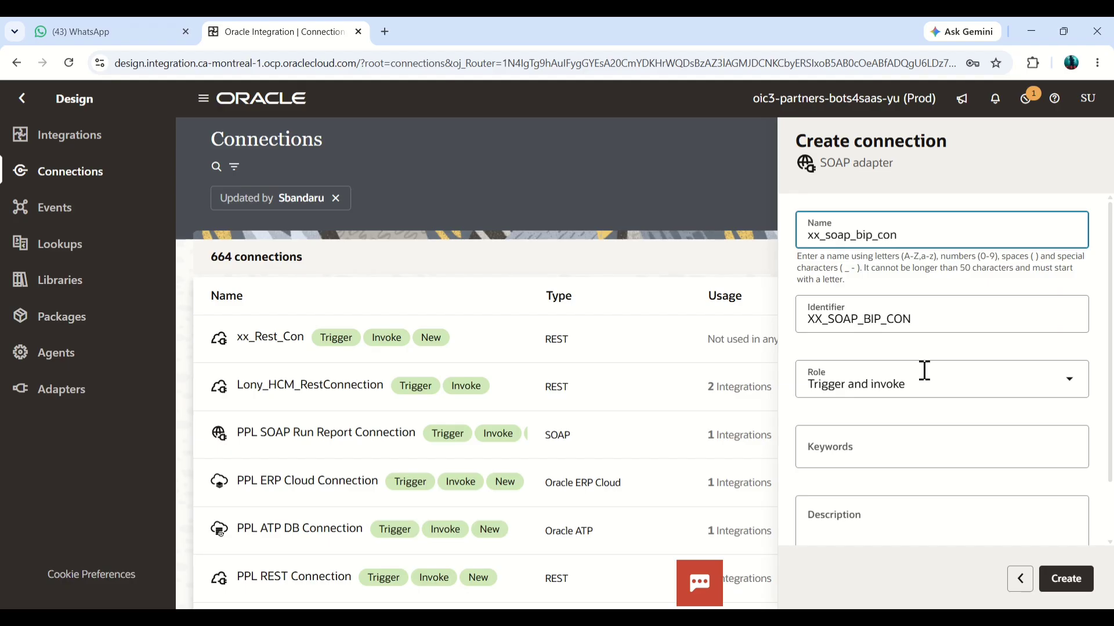
Step: Try to create the connection under its current name, rename it to xx_test_soap_bip_con and create it
click(1062, 578)
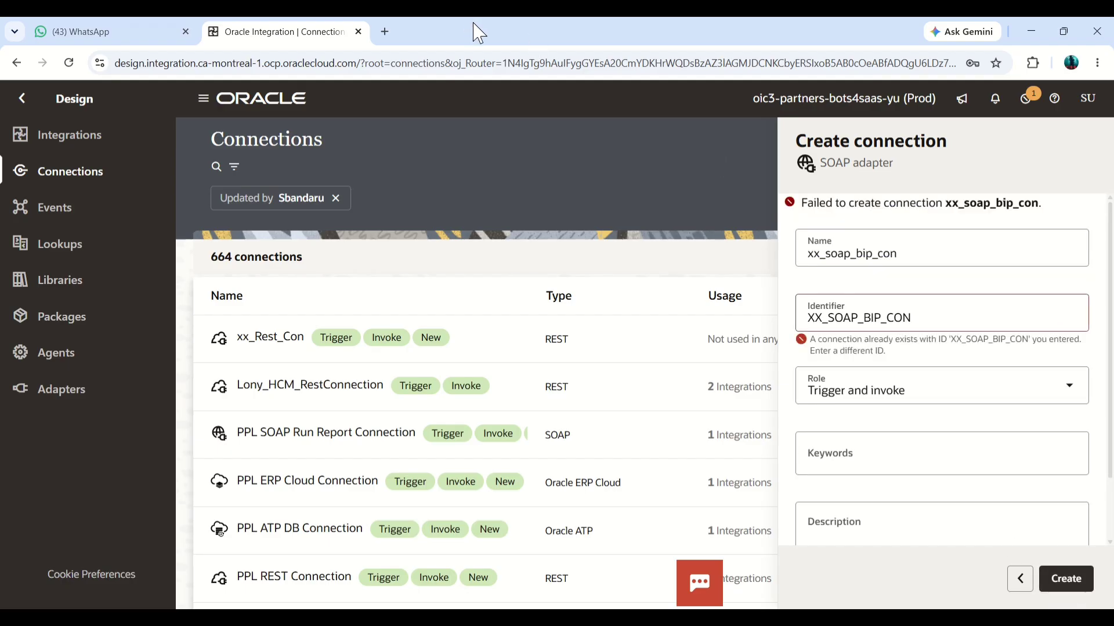
click(921, 254)
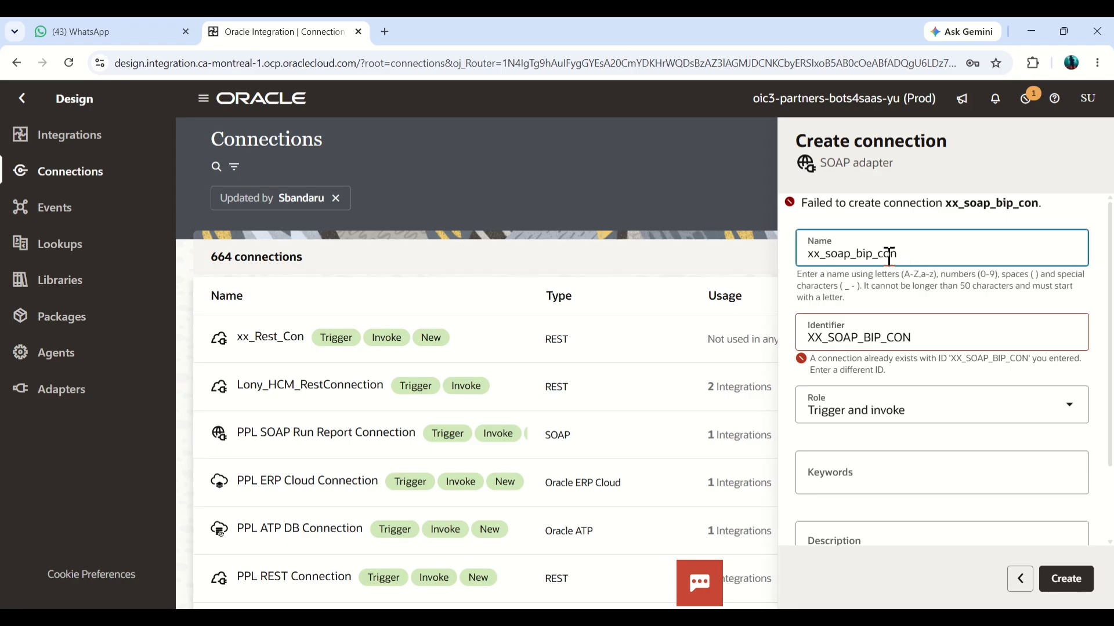
click(828, 255)
text(test_)
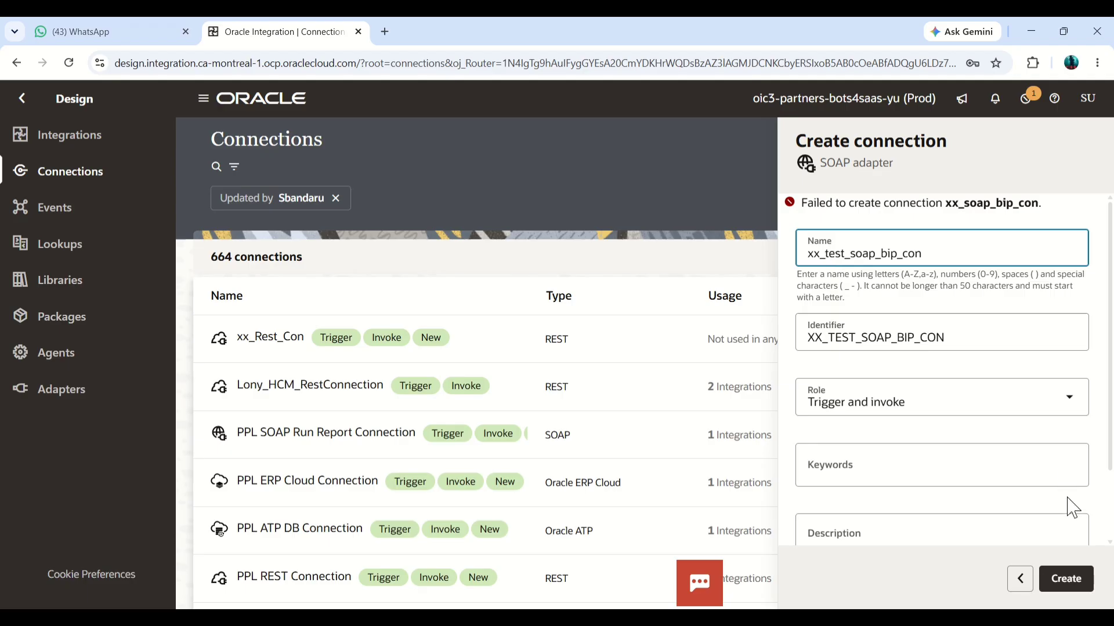
click(1064, 582)
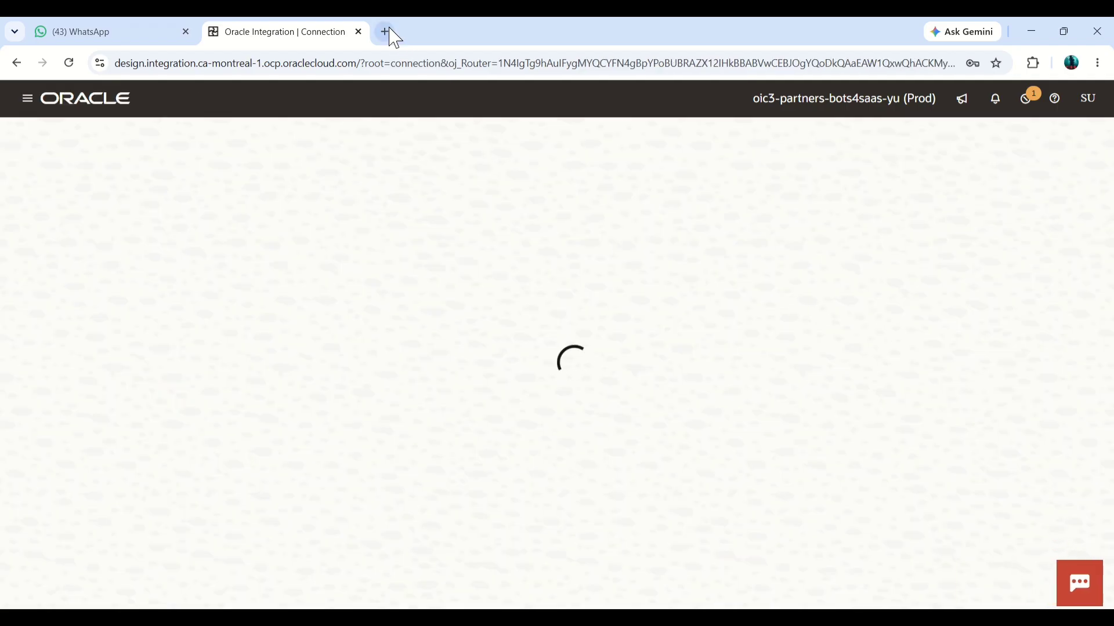
Step: Search Google in a new browser tab for "bip report wsdl url"
click(384, 32)
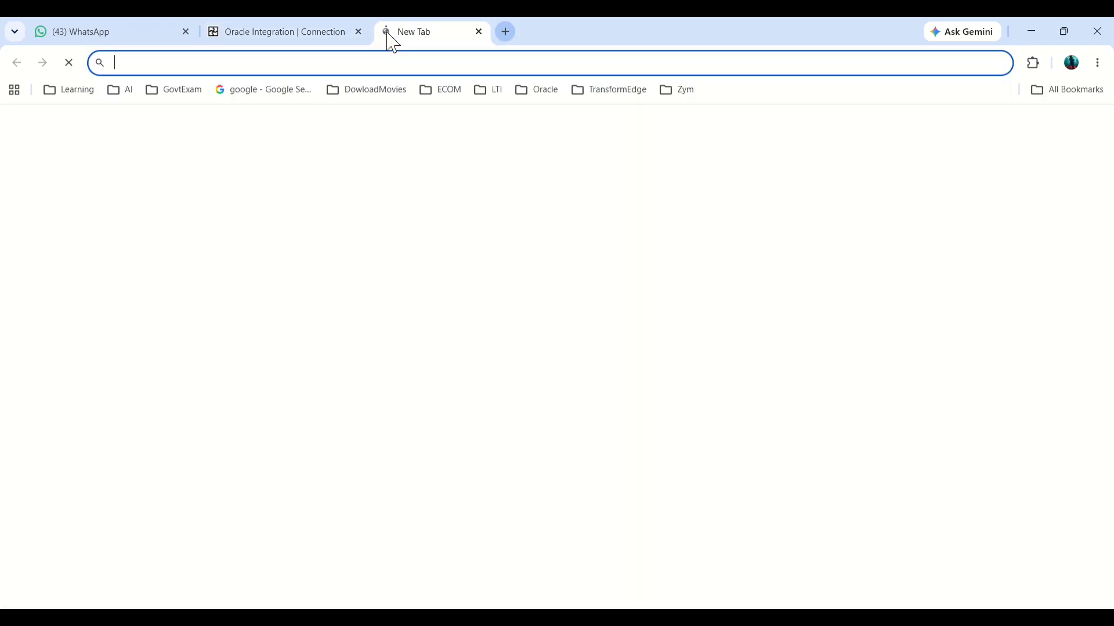
click(273, 102)
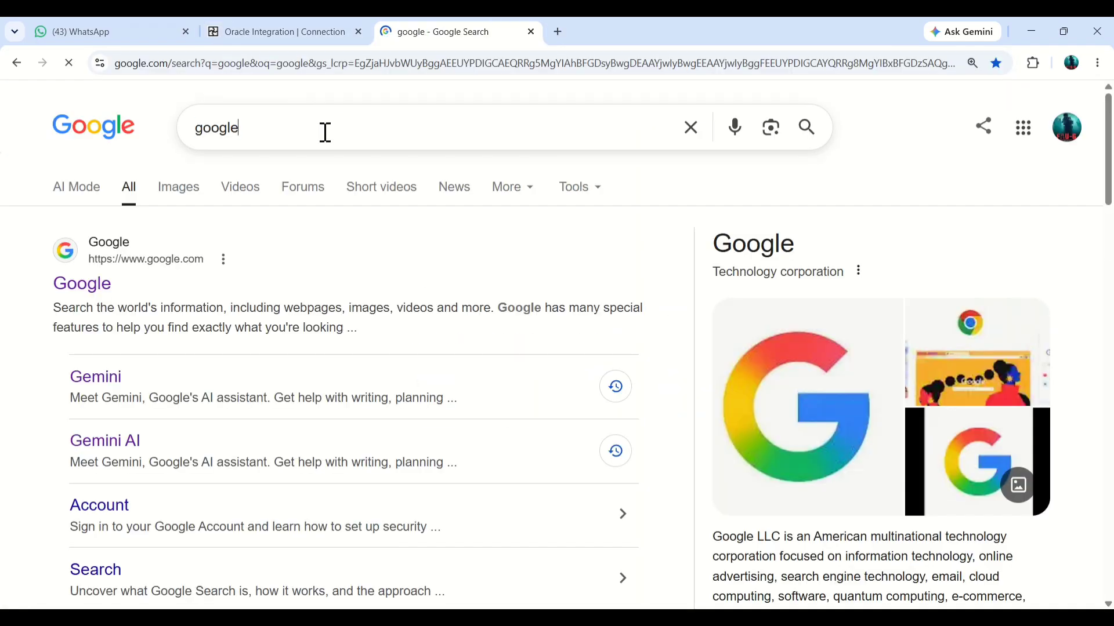
double_click(323, 132)
key(BackSpace)
text(bi)
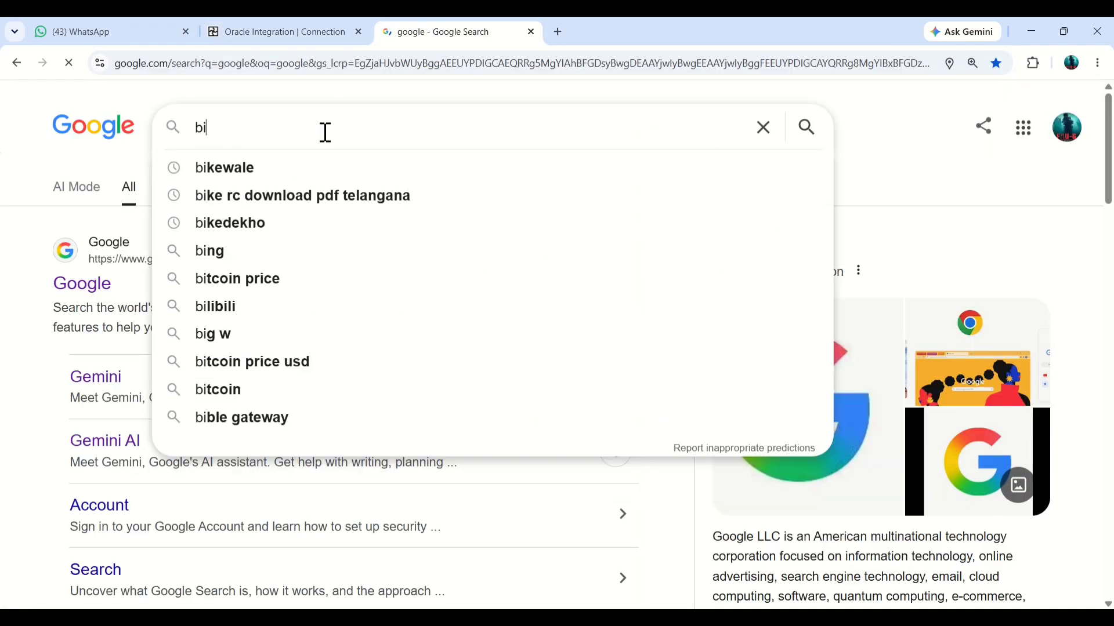
text(p report)
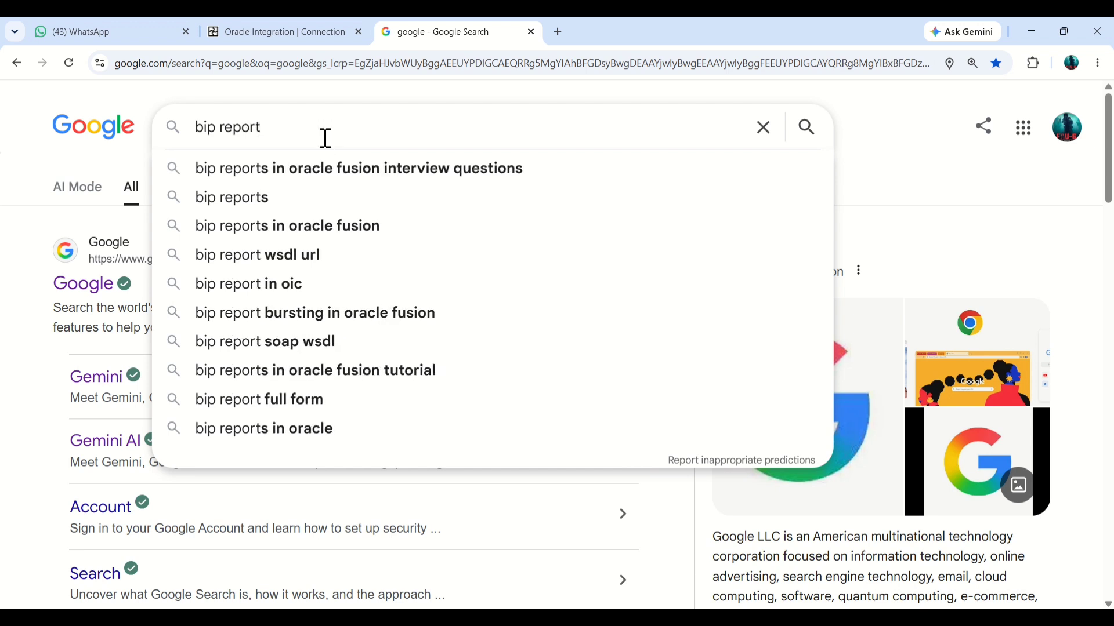
click(301, 258)
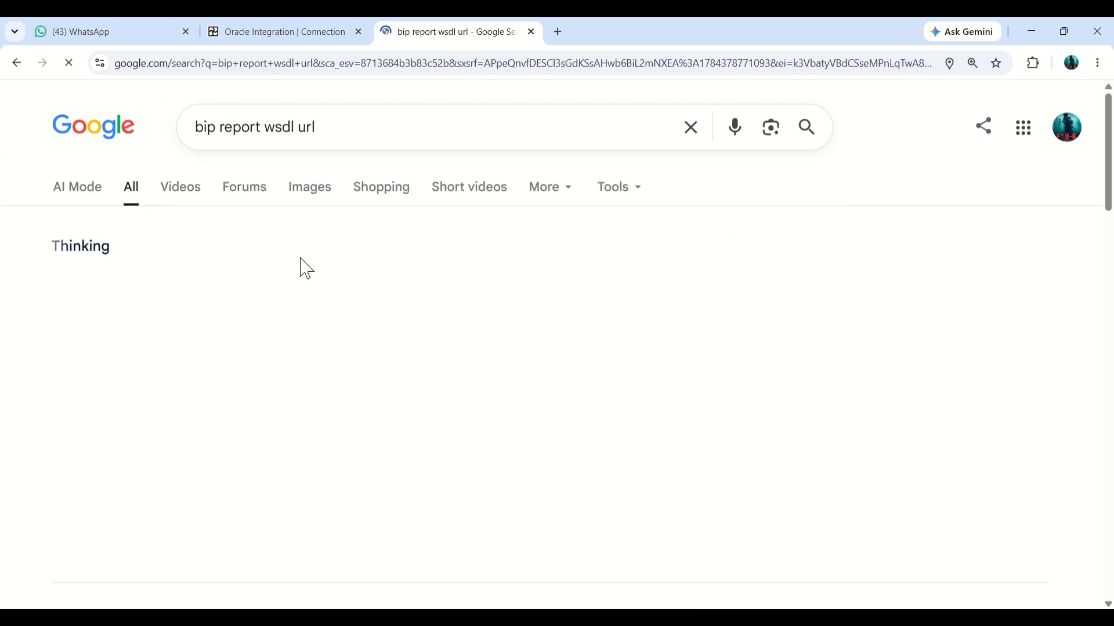
Step: Expand the AI overview and copy the path /xmlpserver/services/ExternalReportWSSService?WSDL from the recommended protected service's URL format
scroll(344, 246, down, 2)
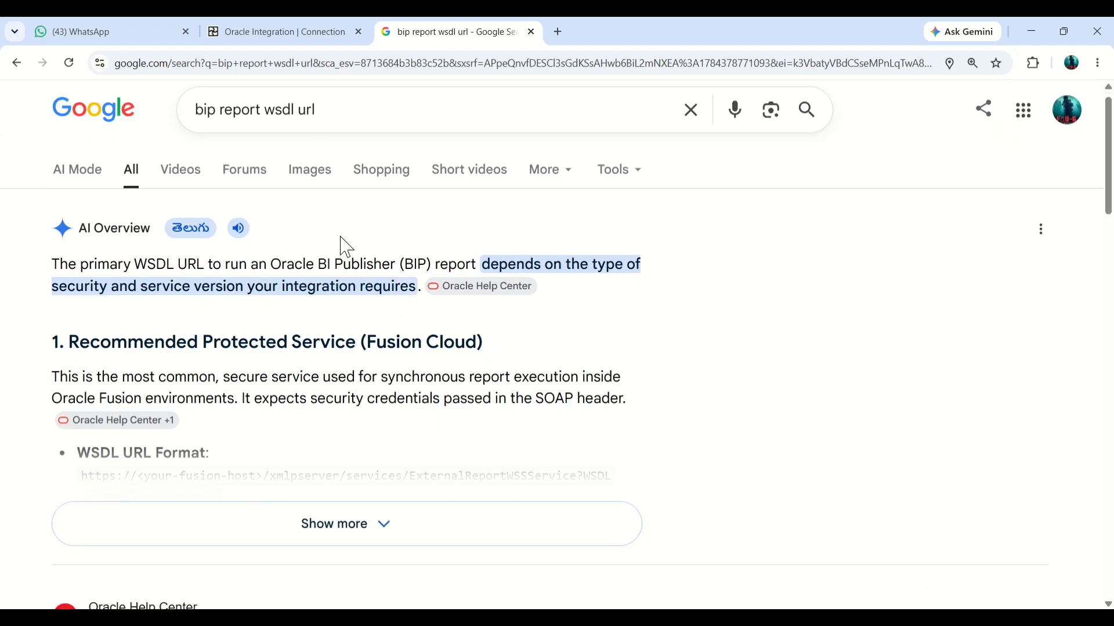
scroll(355, 324, down, 2)
click(365, 397)
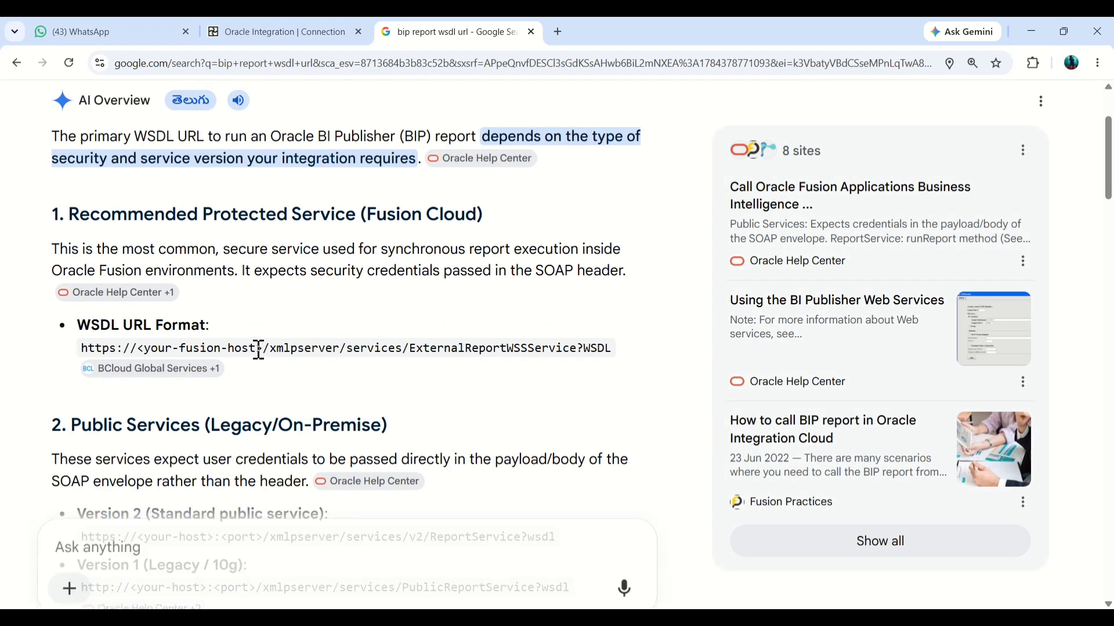
drag(265, 349, 613, 353)
key(ctrl+c)
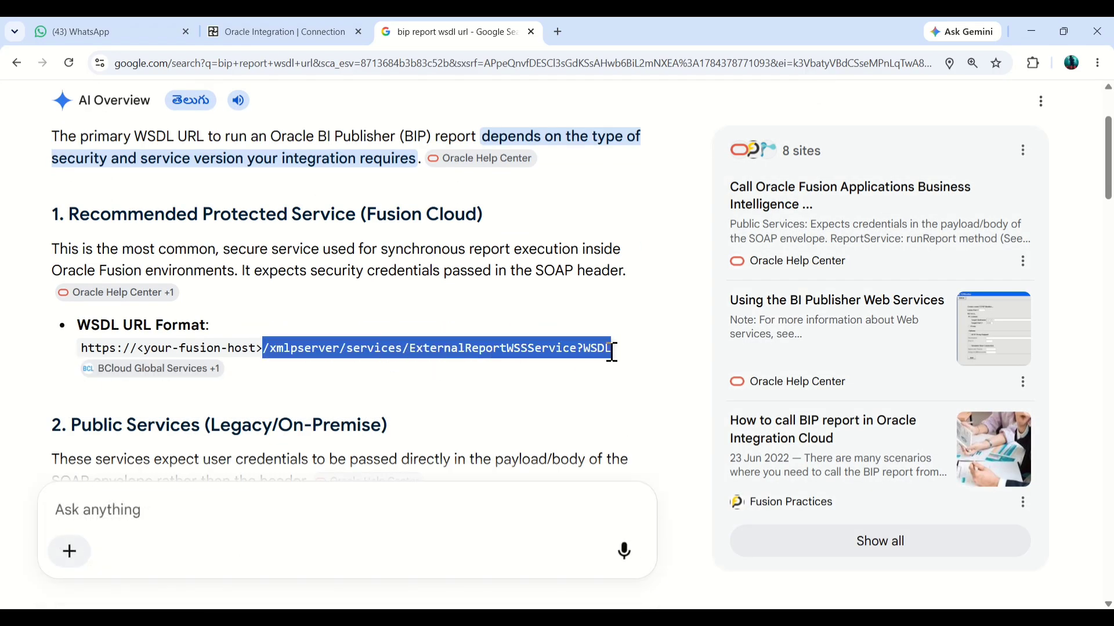
click(541, 618)
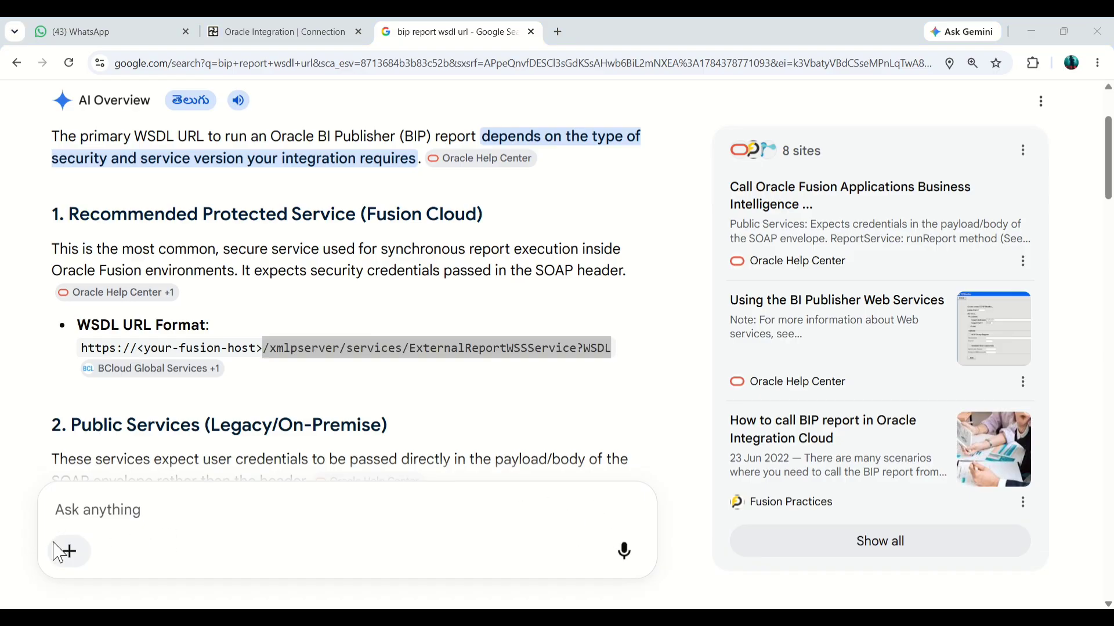
click(264, 33)
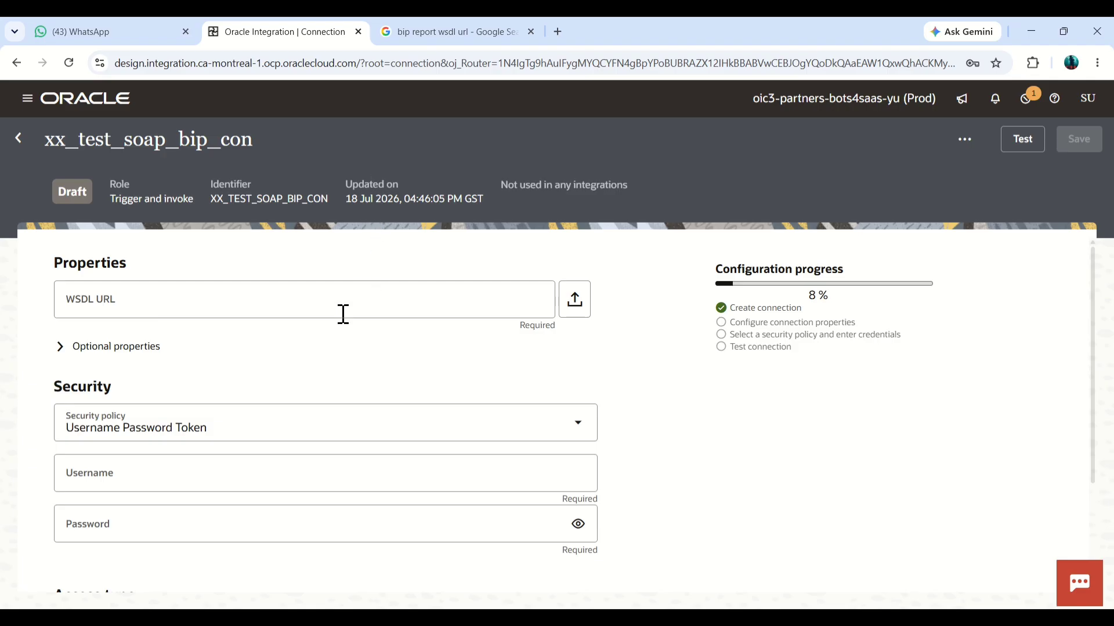
click(355, 300)
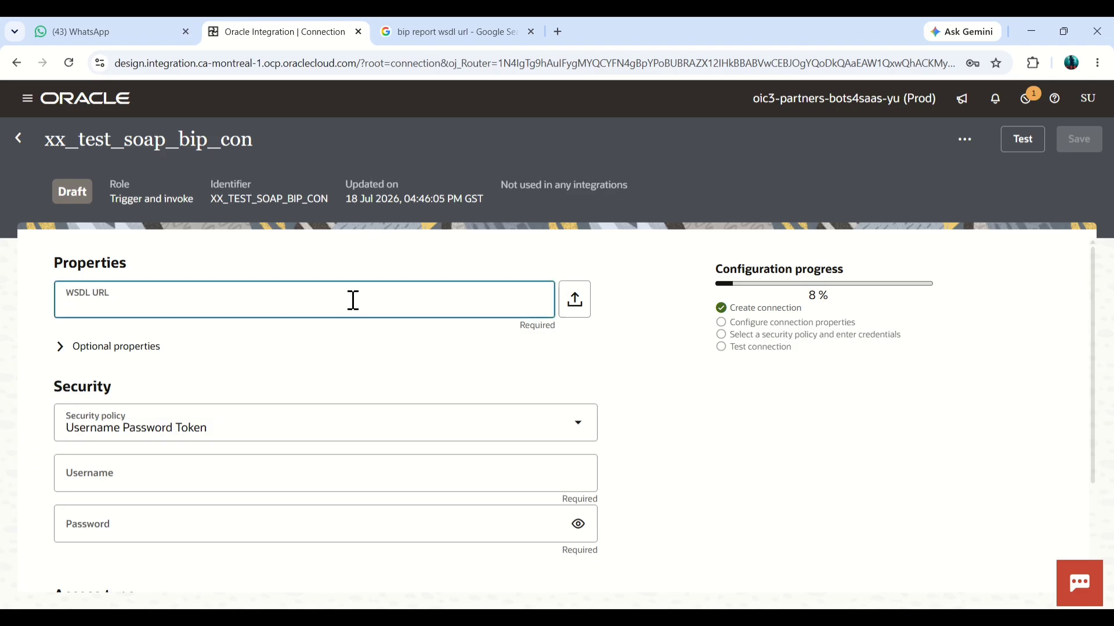
text(https://fa-euth-dev58-saasfademo1.ds-fa.oraclepdemos.com)
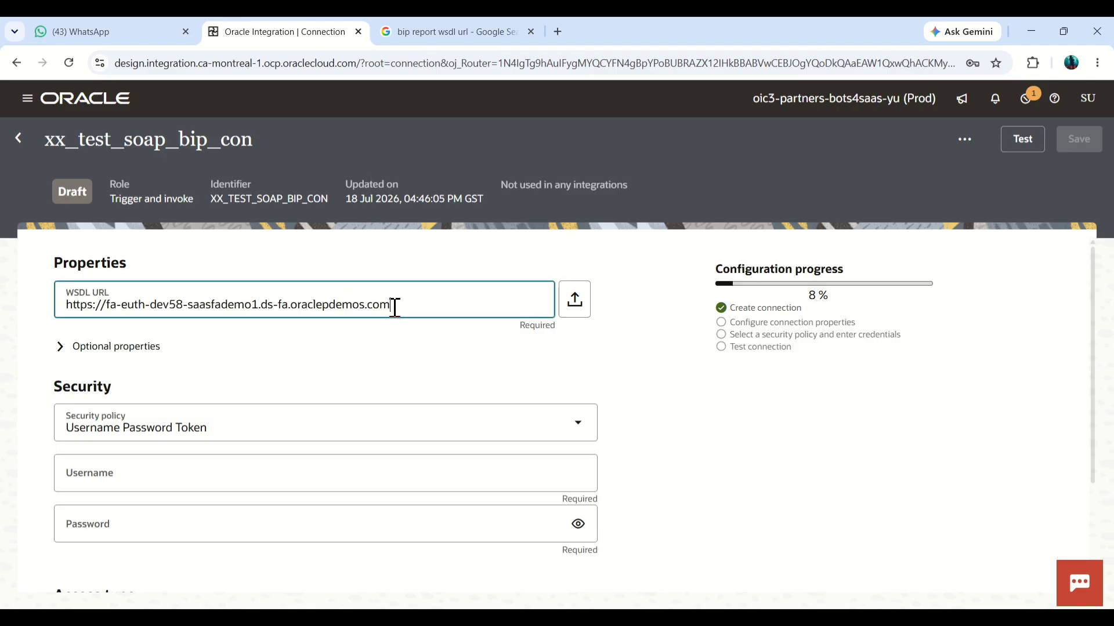
key(alt+Tab)
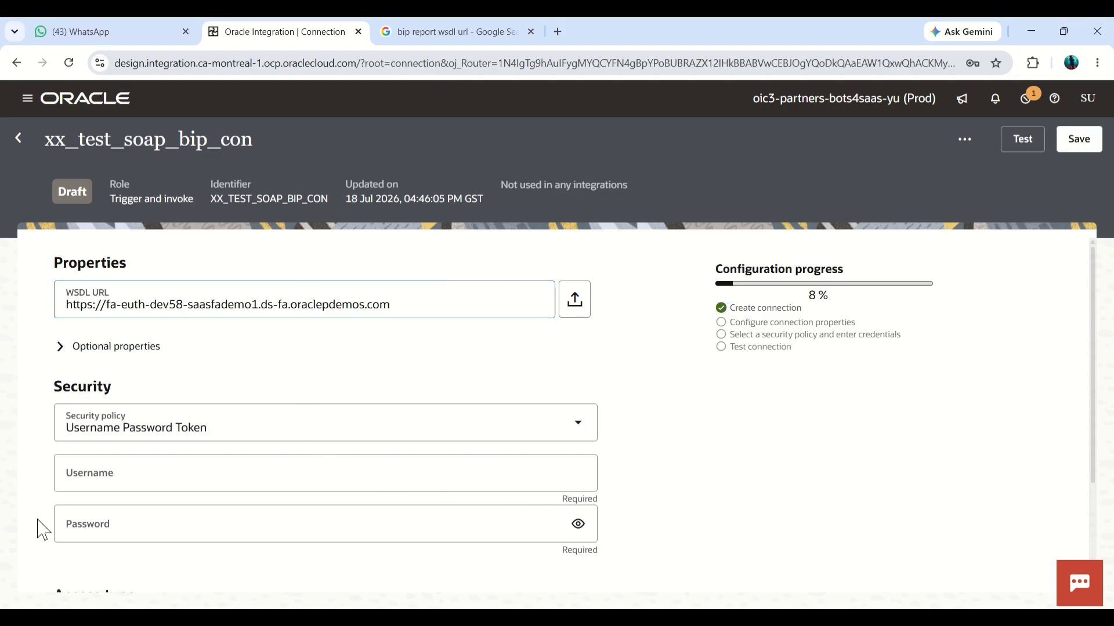
key(alt+Tab)
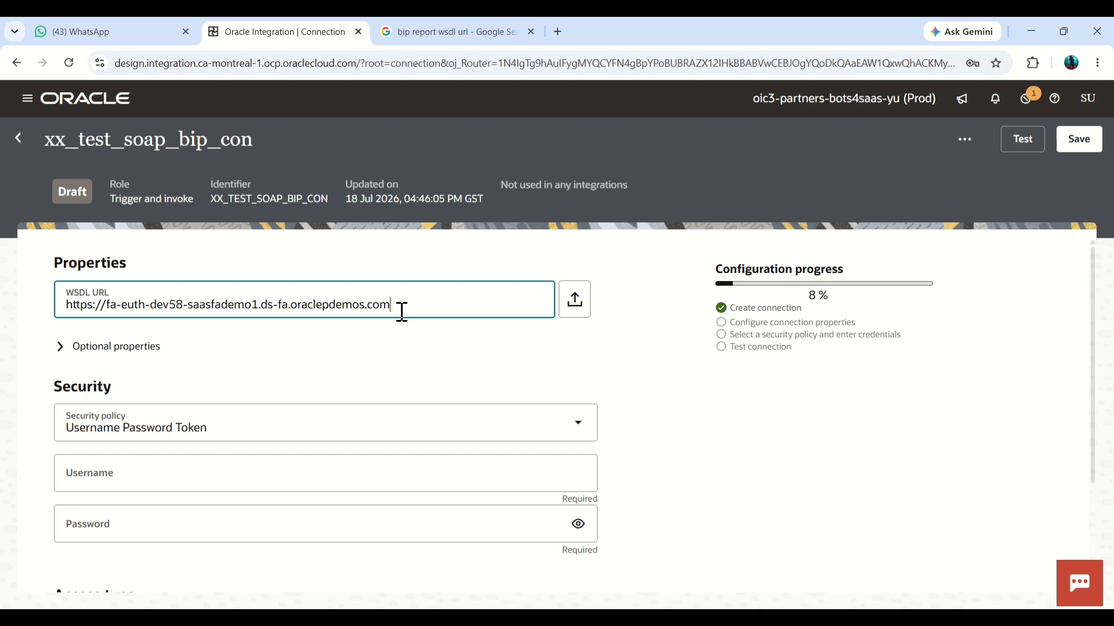
key(ctrl+v)
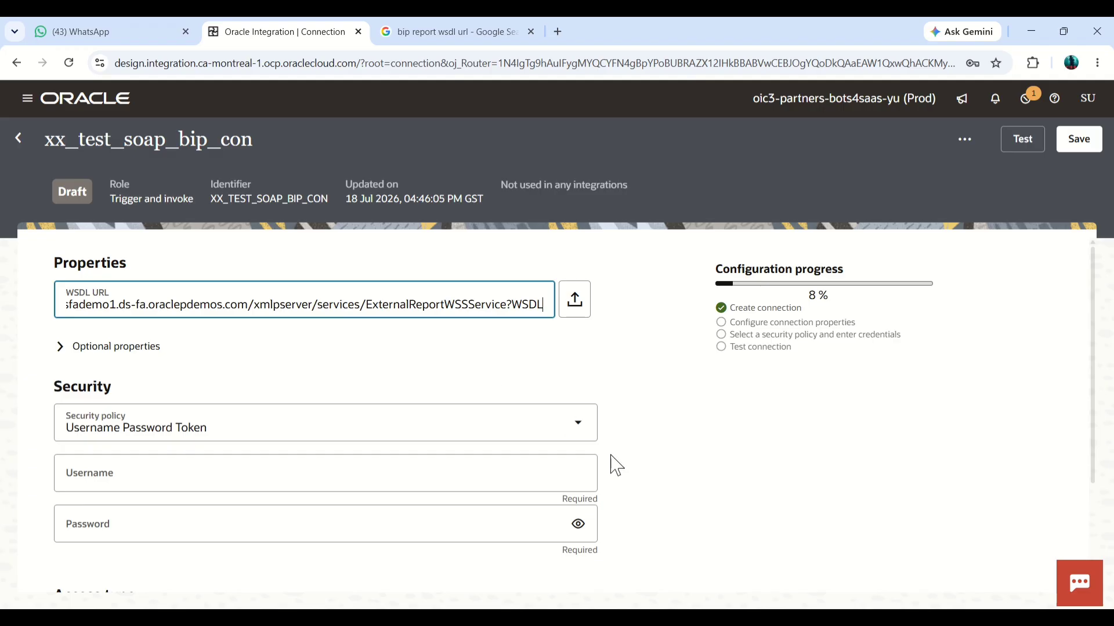
Step: Enter the account username and password for the connection's Username Password Token security policy
click(629, 616)
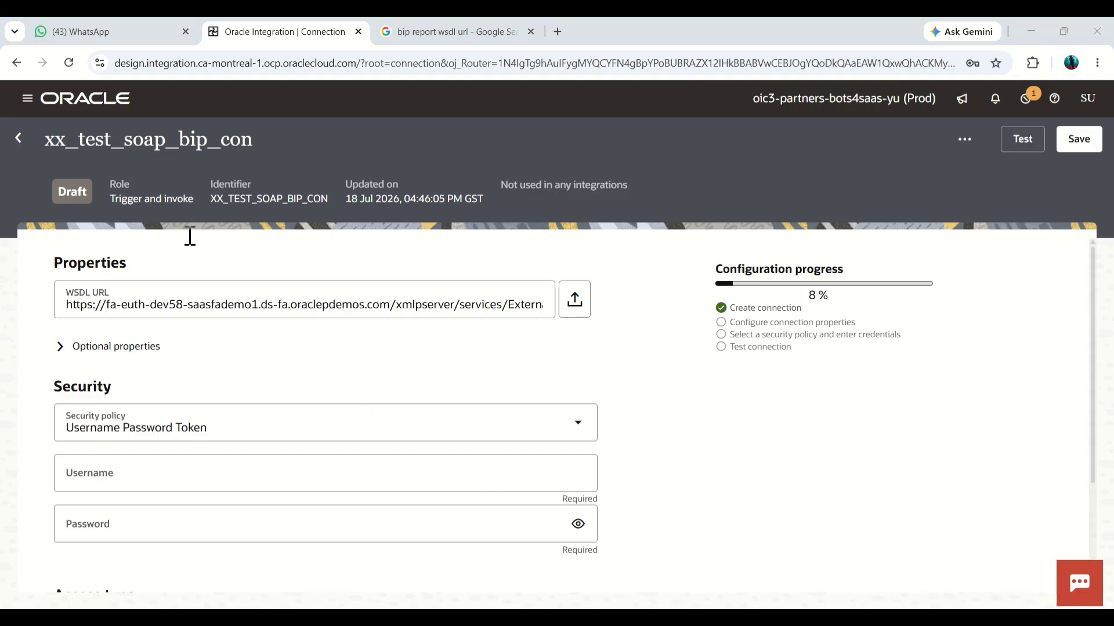
click(25, 238)
click(393, 470)
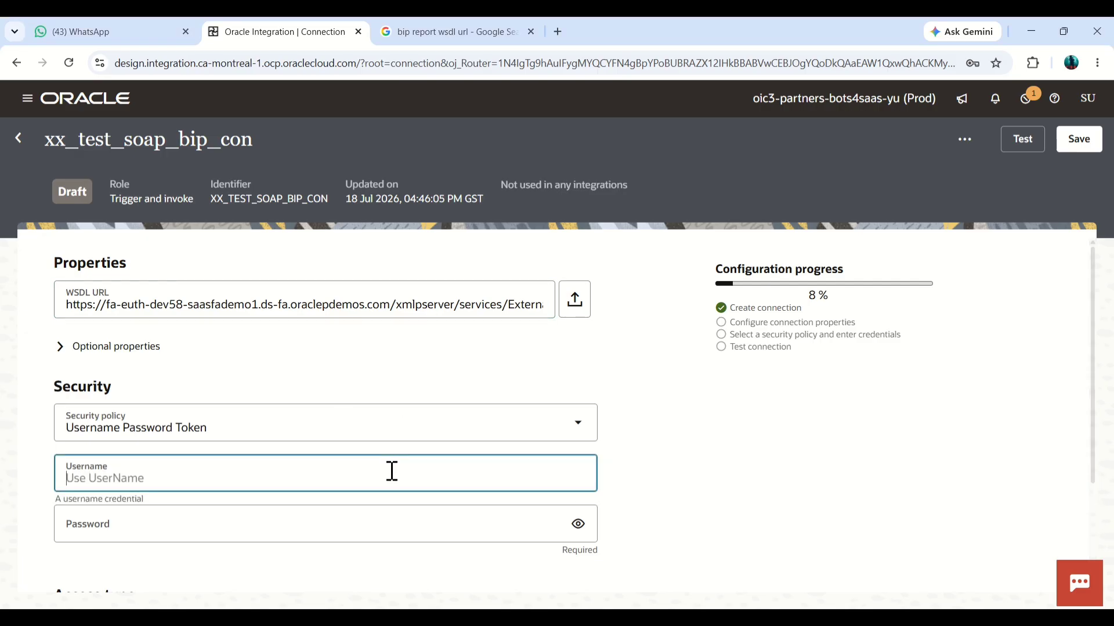
text(JUN1.JUN1)
click(365, 532)
text(We)
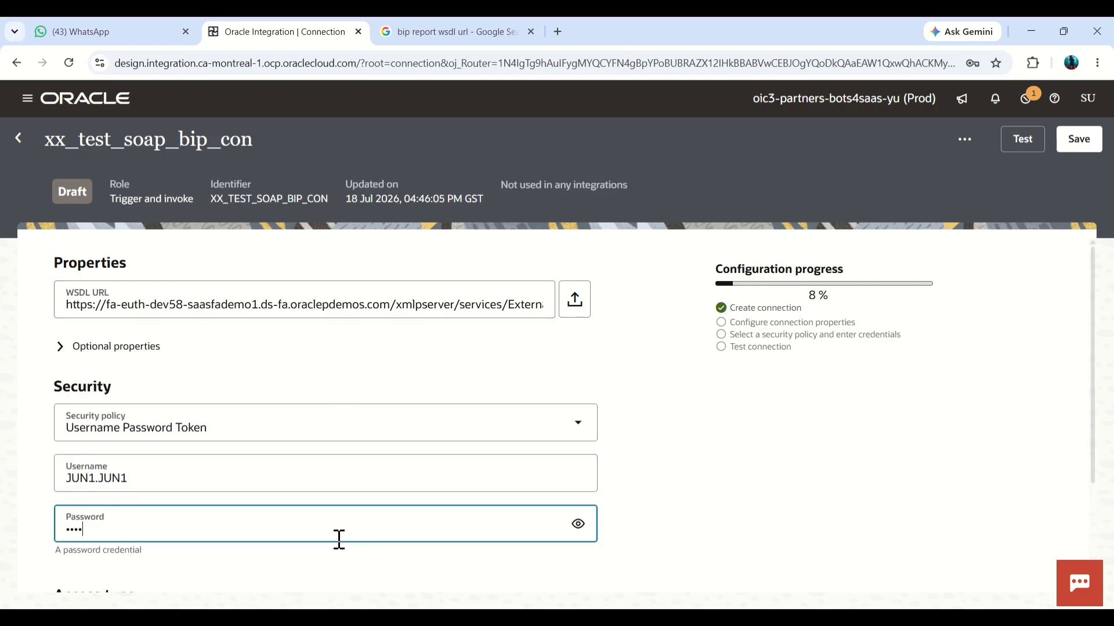
text(••••••)
click(972, 354)
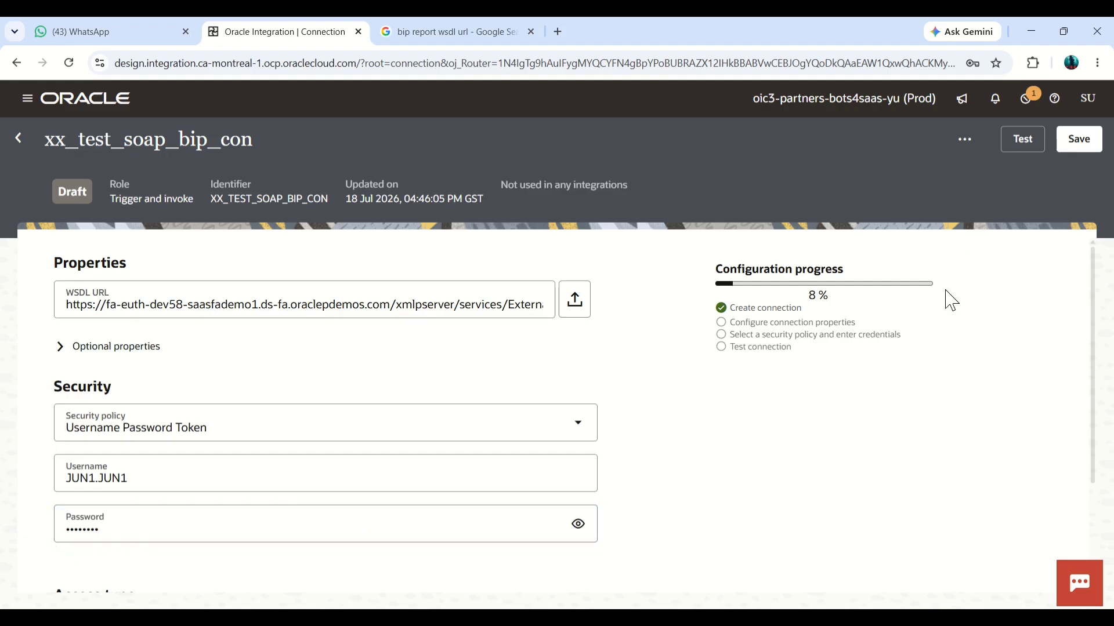
Step: Test the xx_test_soap_bip_con connection without full WSDL validation and check its configuration progress
click(1013, 146)
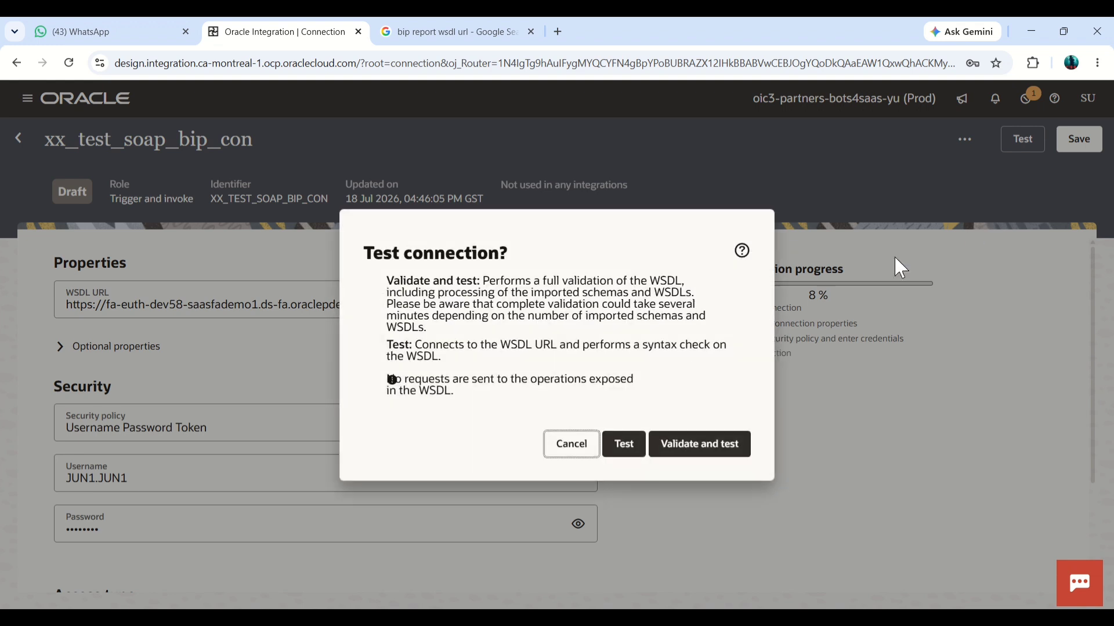
click(624, 444)
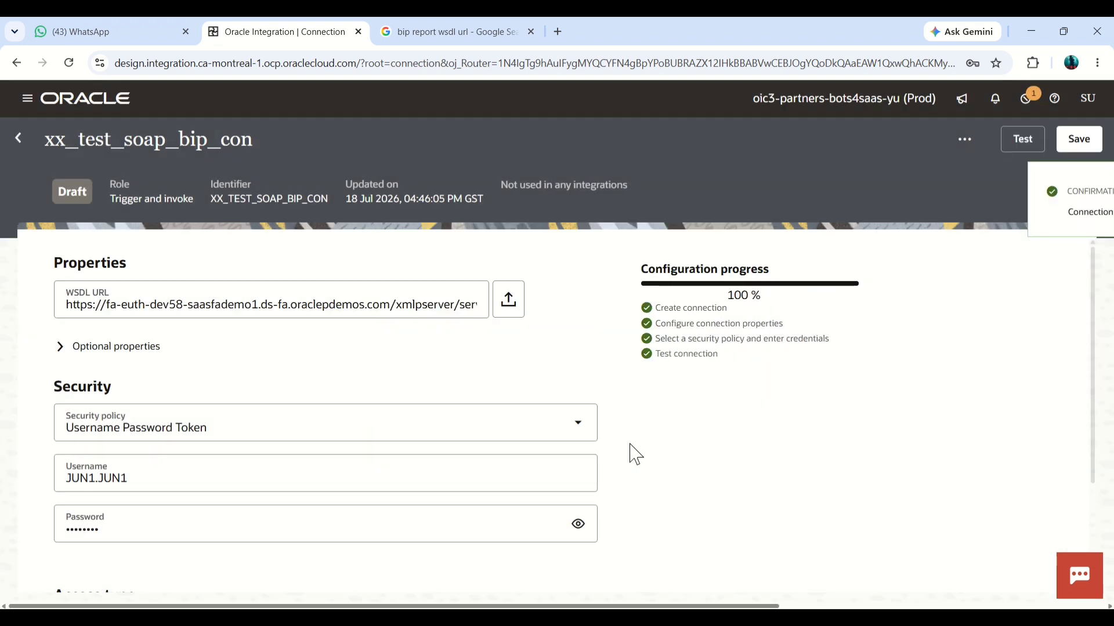
drag(743, 296, 722, 298)
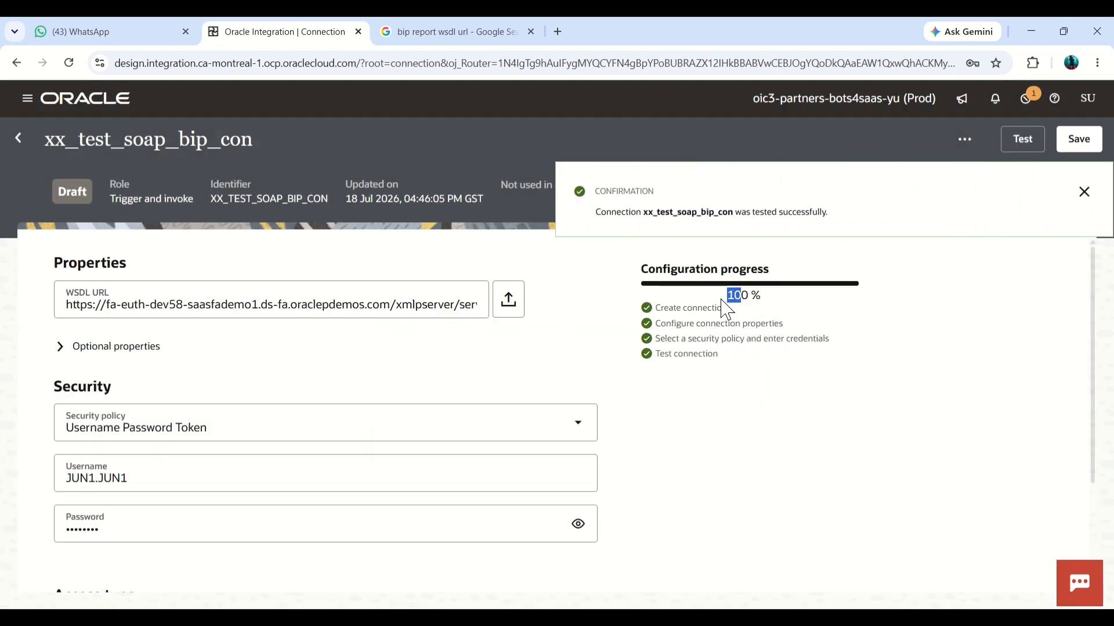
drag(835, 317, 741, 302)
double_click(738, 295)
Step: Save the xx_test_soap_bip_con connection, close the notification and review the rest of its WSDL URL
click(1078, 140)
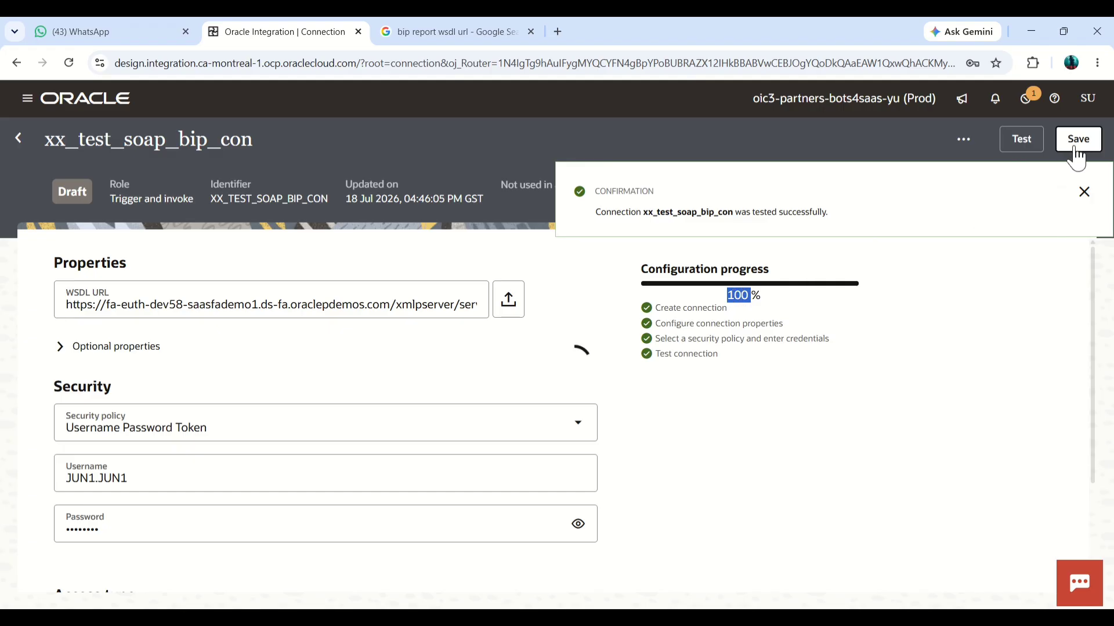
click(1083, 194)
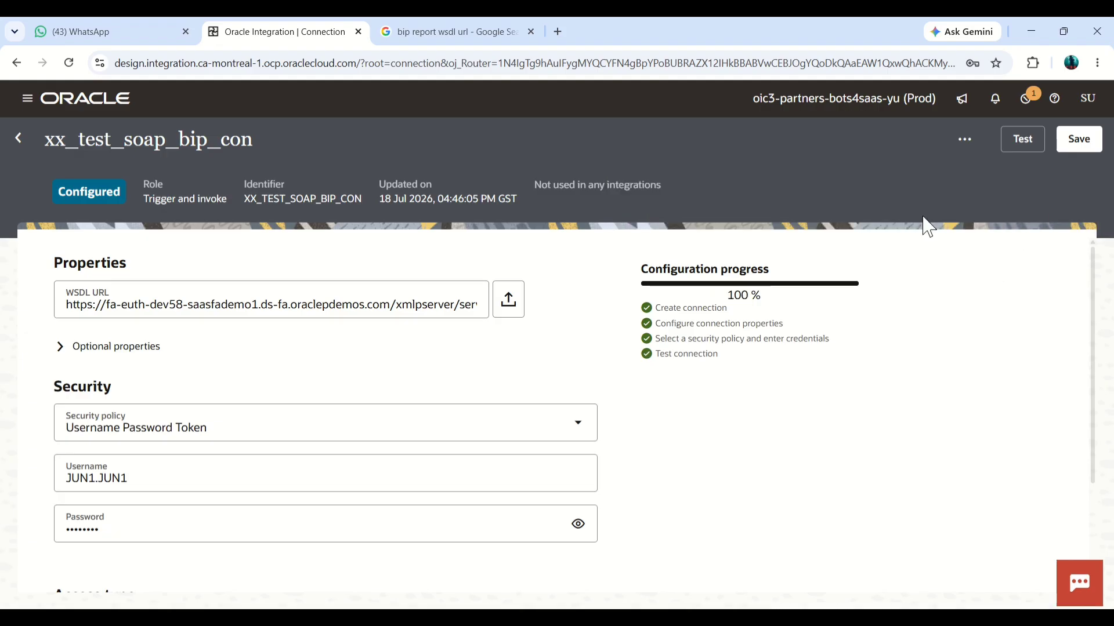
click(386, 305)
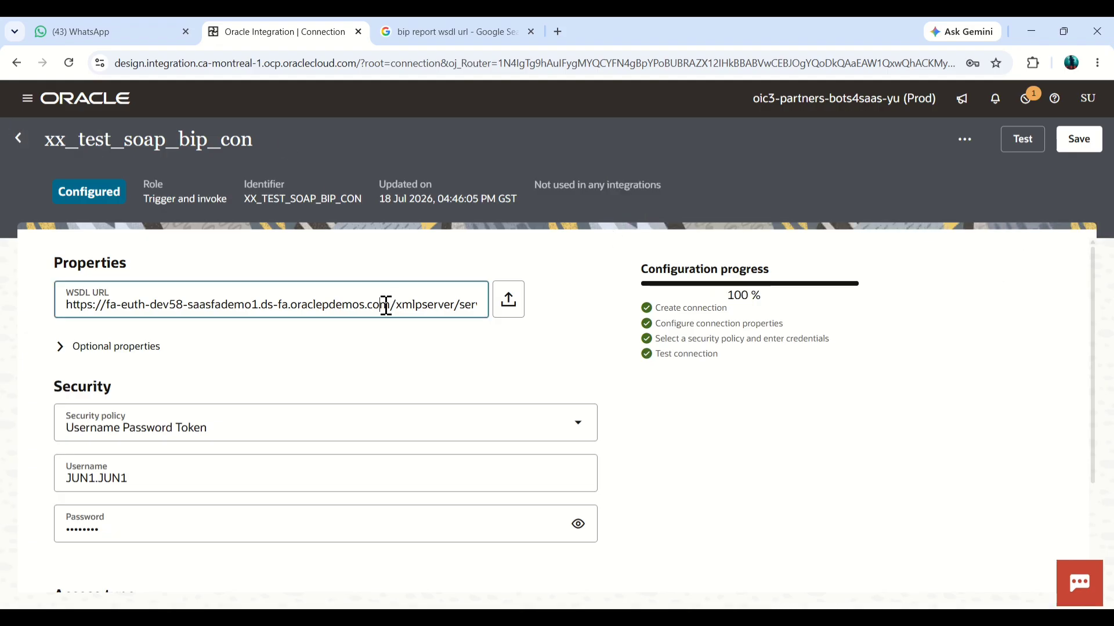
key(Right)
key(Right)
key(Right)
key(Right)
key(Right)
key(Right)
key(Right)
key(Right)
key(Right)
key(Right)
key(Right)
key(Right)
key(Right)
key(Right)
key(Right)
key(Right)
key(Right)
key(Right)
key(Right)
key(Right)
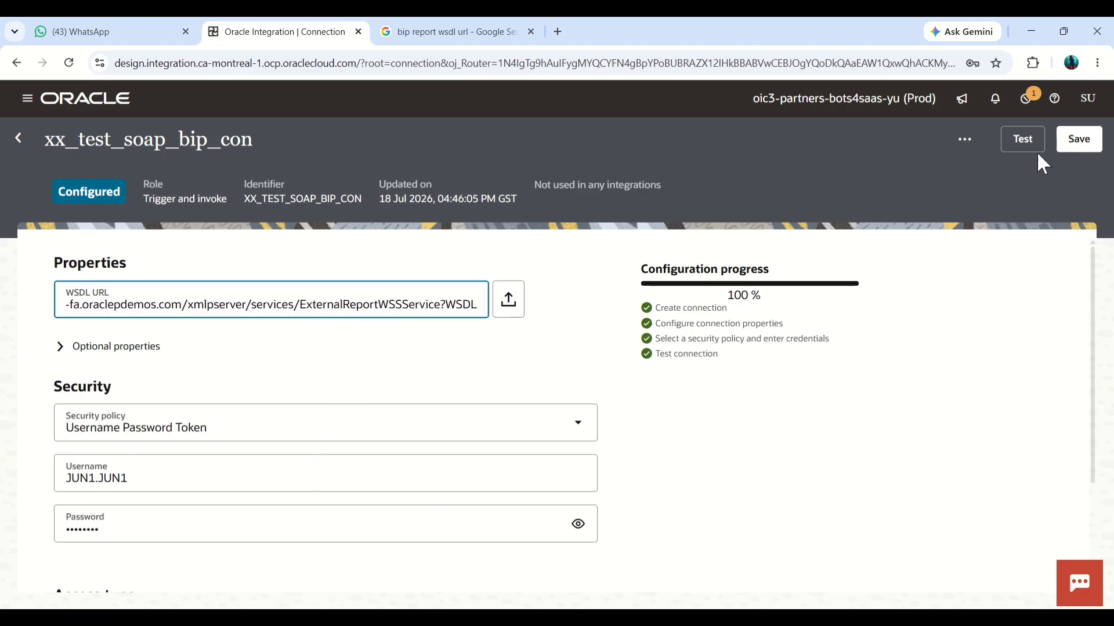
Step: Return to the list of connections and start a new connection with the Oracle ERP Cloud adapter
click(18, 137)
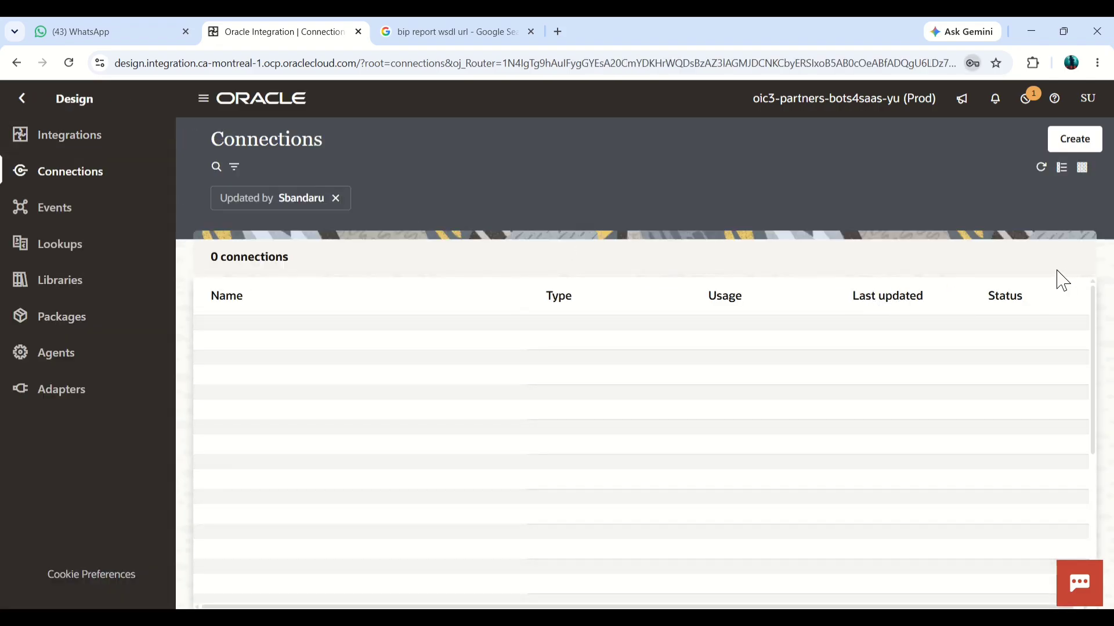
click(1069, 148)
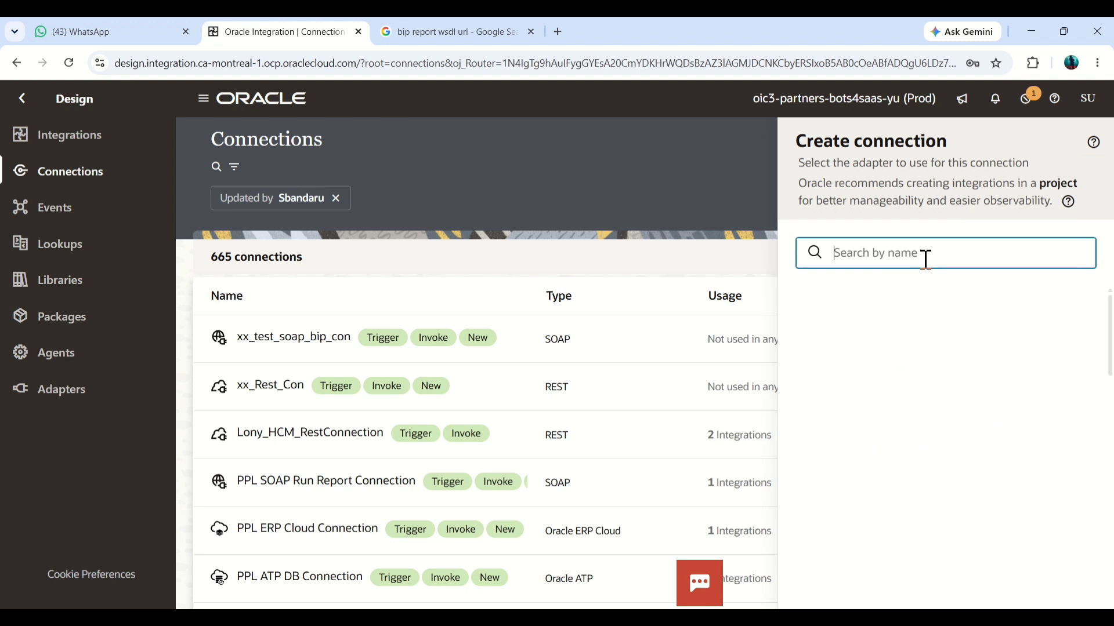
text(erp)
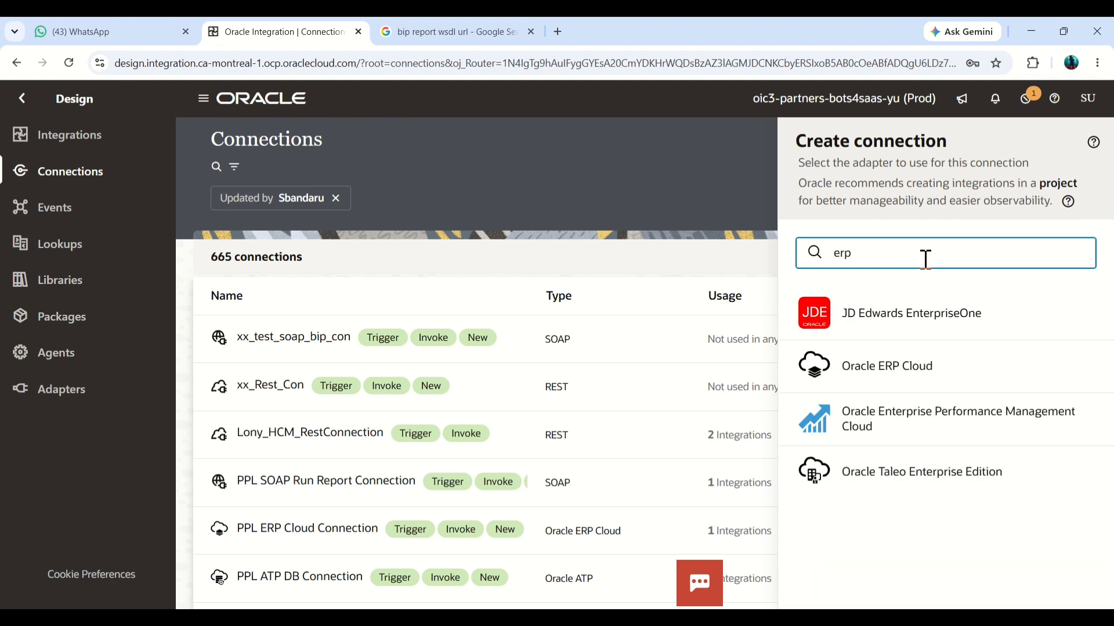
click(906, 377)
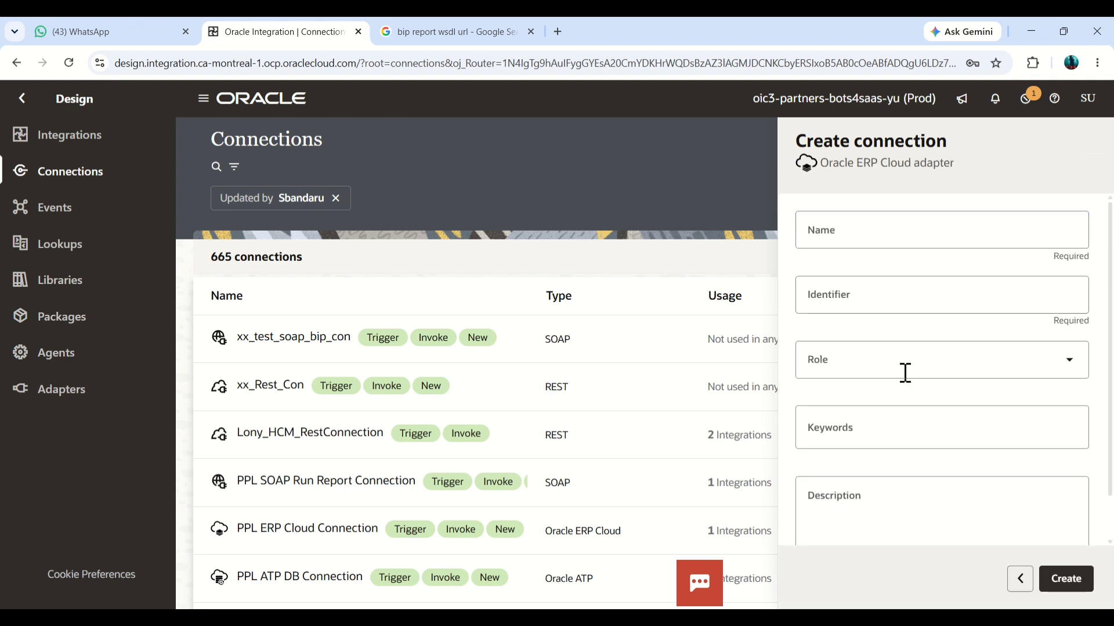
Step: Name the Oracle ERP Cloud connection xx_test_erp_con, dismiss the password warning and create the connection
click(886, 241)
text(xx_tes)
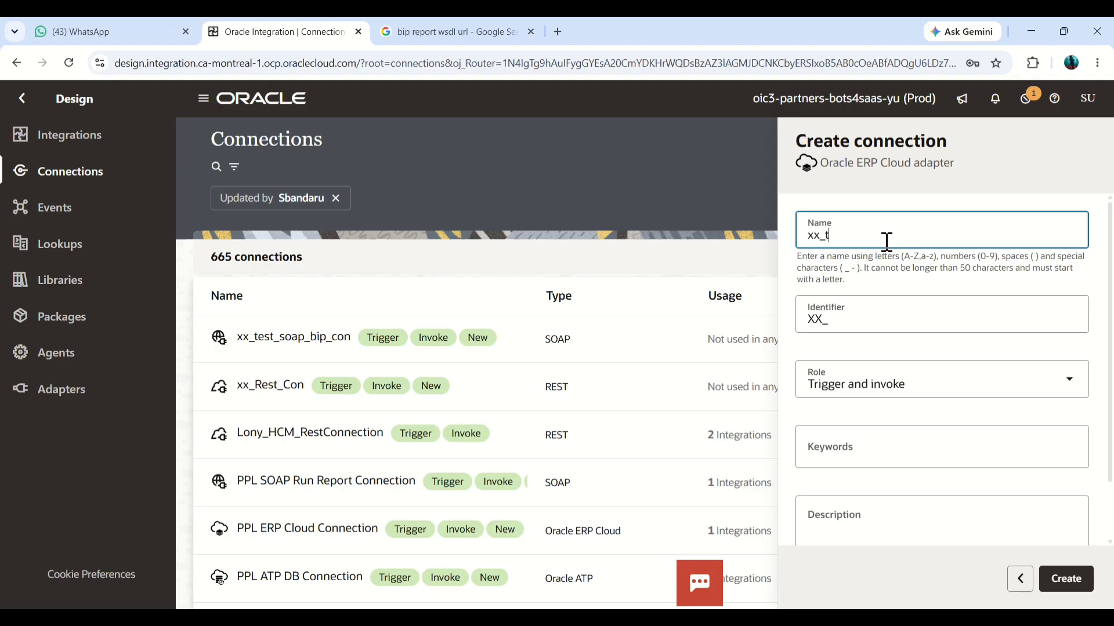
text(t_erp)
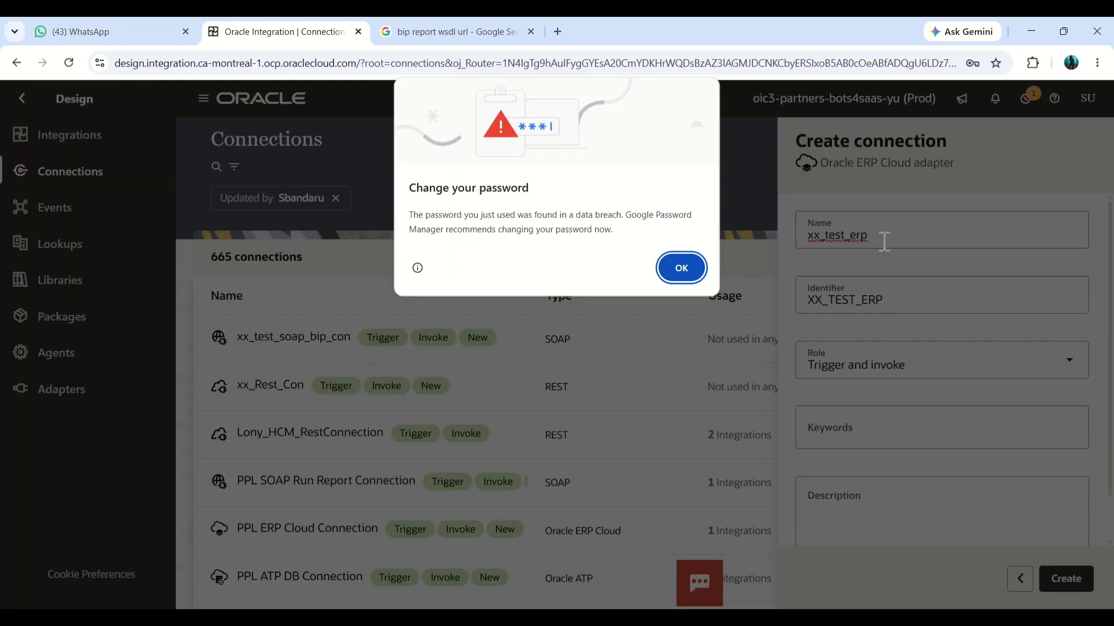
click(702, 277)
click(927, 236)
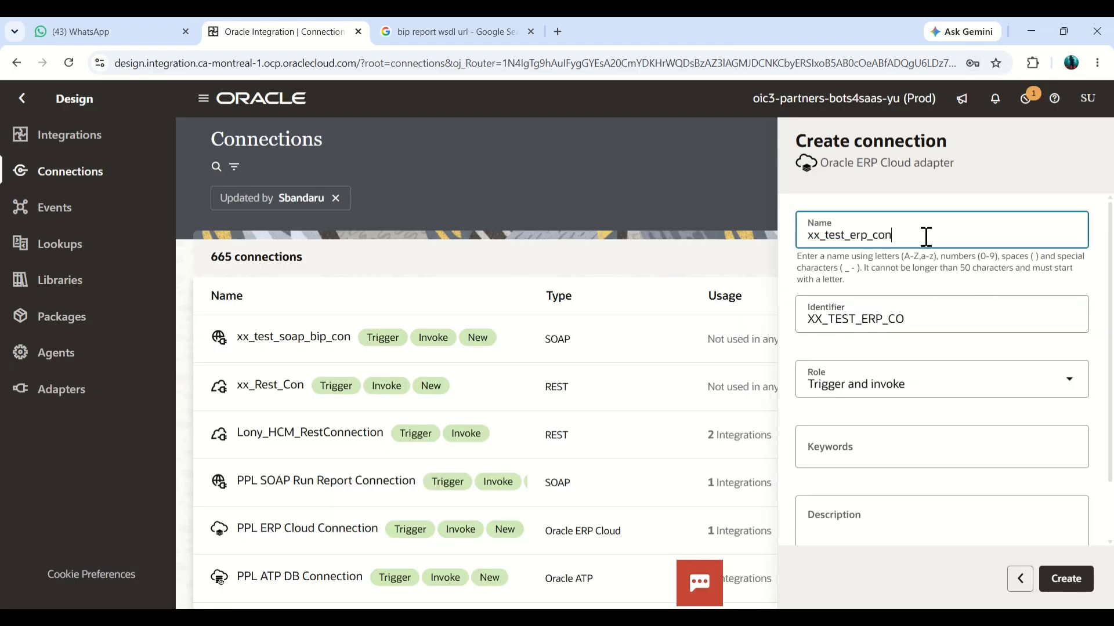
click(1082, 586)
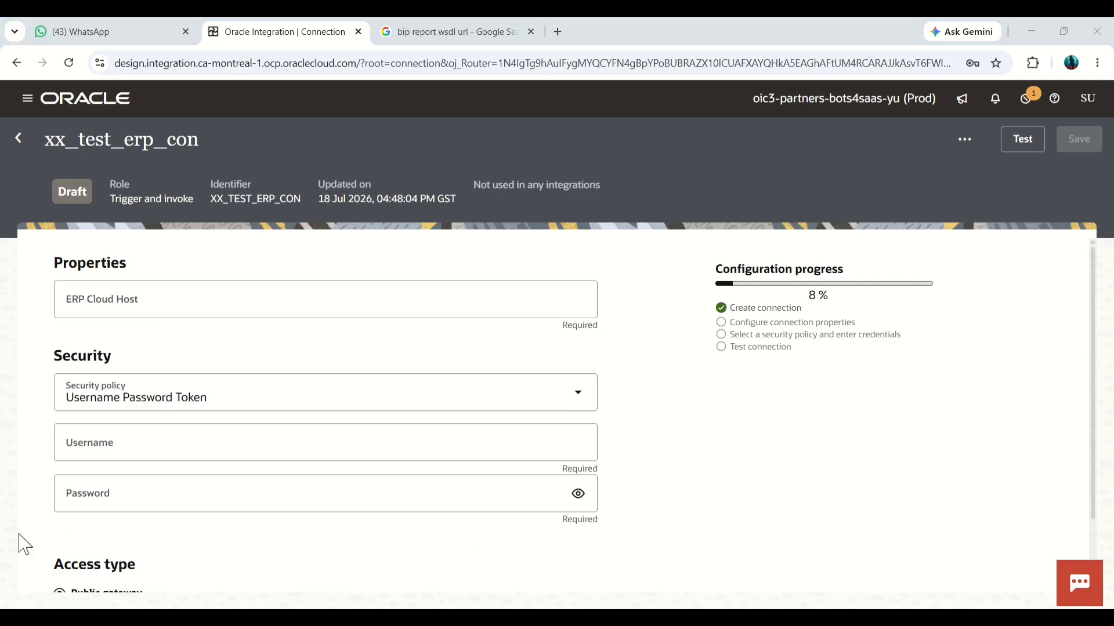
click(228, 308)
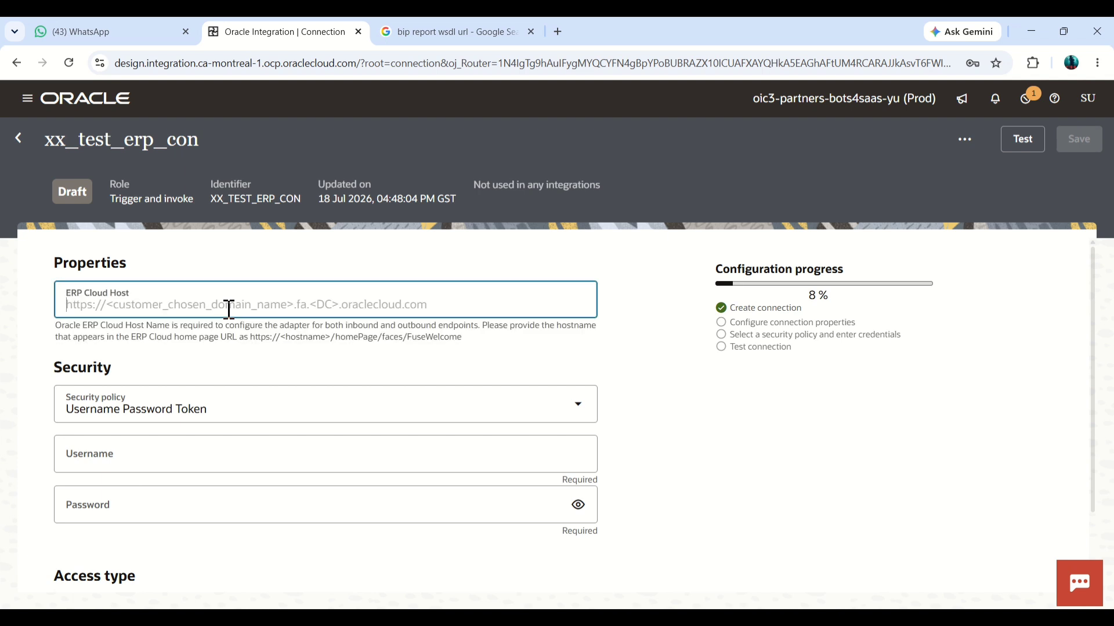
text(https://fa-euth-dev58-saasfademo1.ds-fa.oraclepdemos.com)
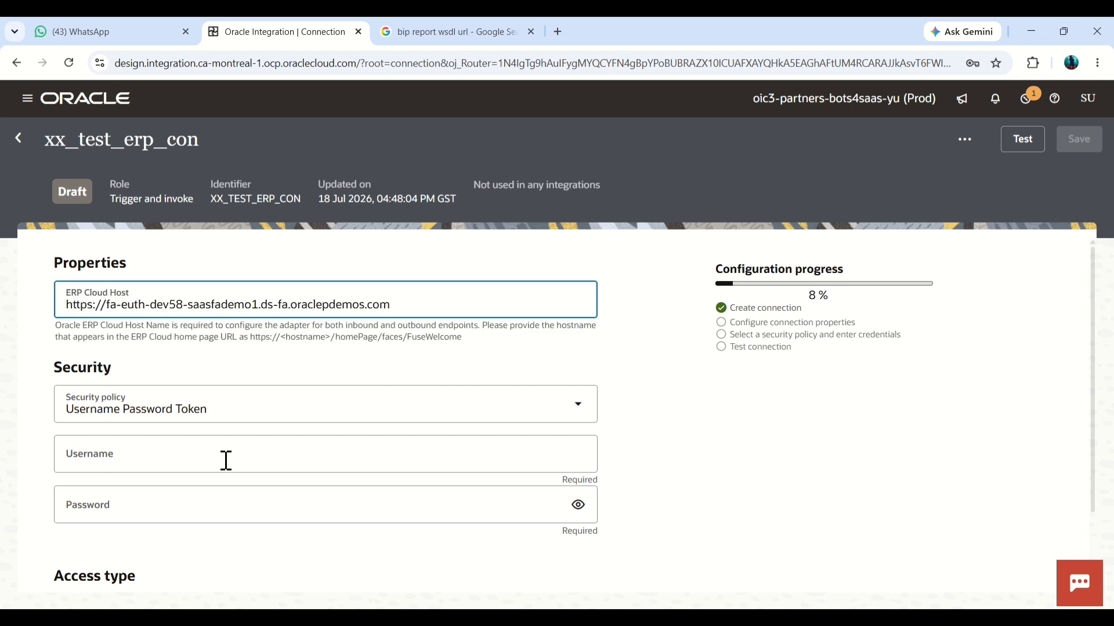
key(alt+Tab)
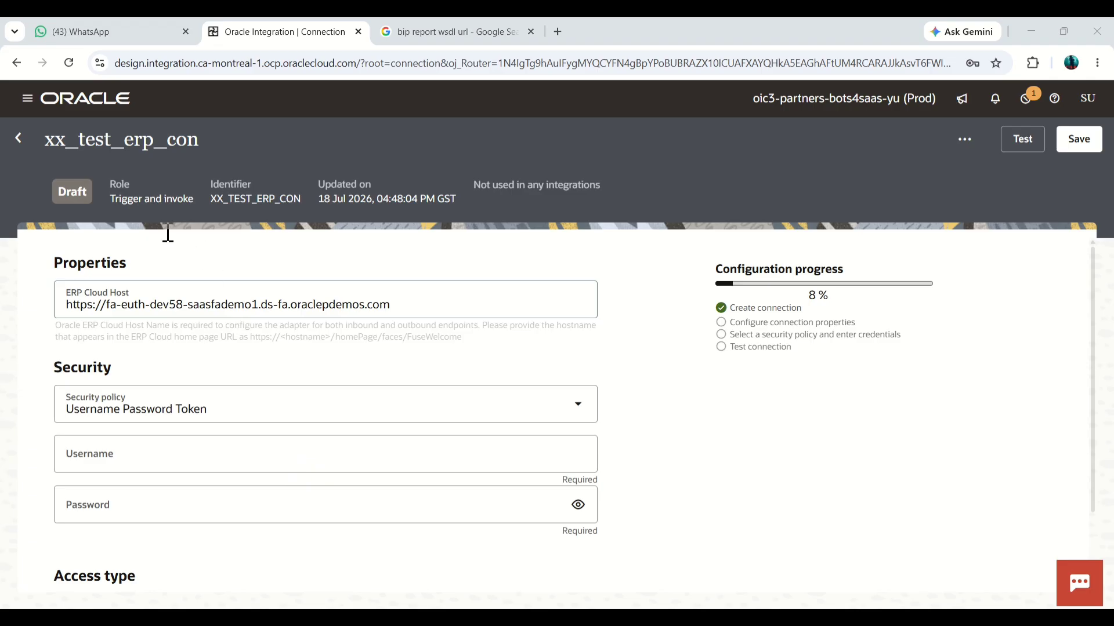
key(alt+Tab)
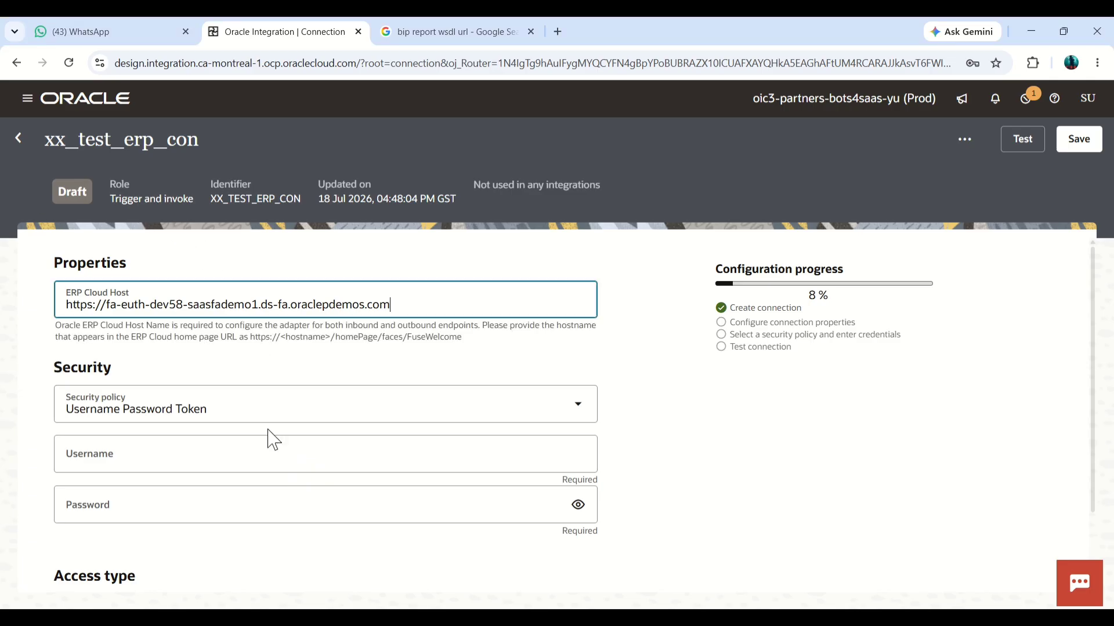
click(254, 447)
text(JUN1.JUN1)
click(256, 490)
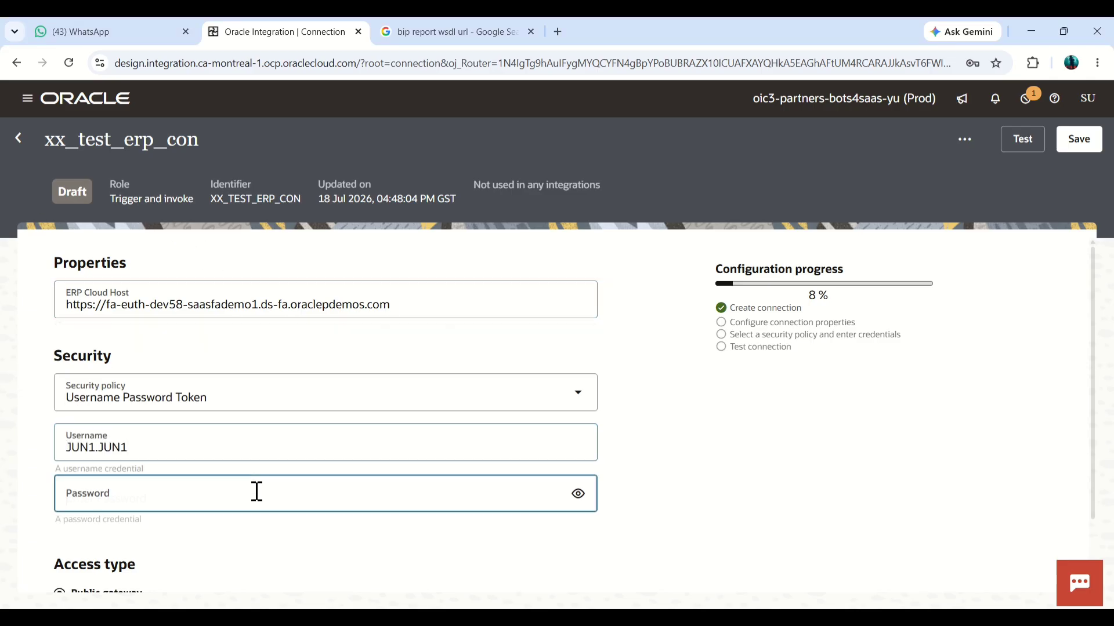
text(W)
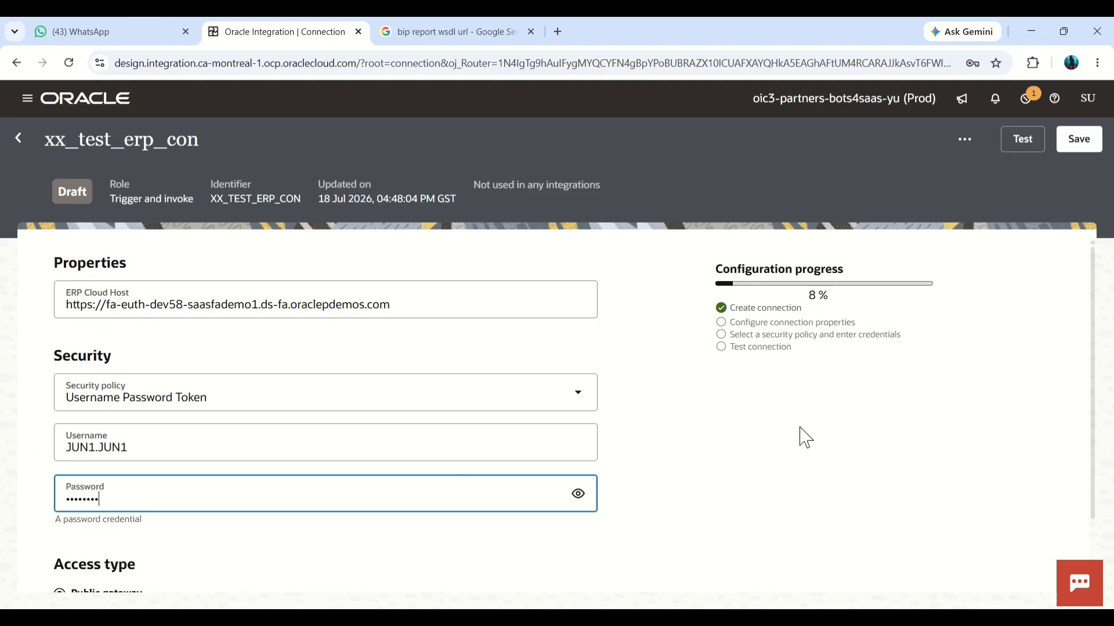
click(754, 434)
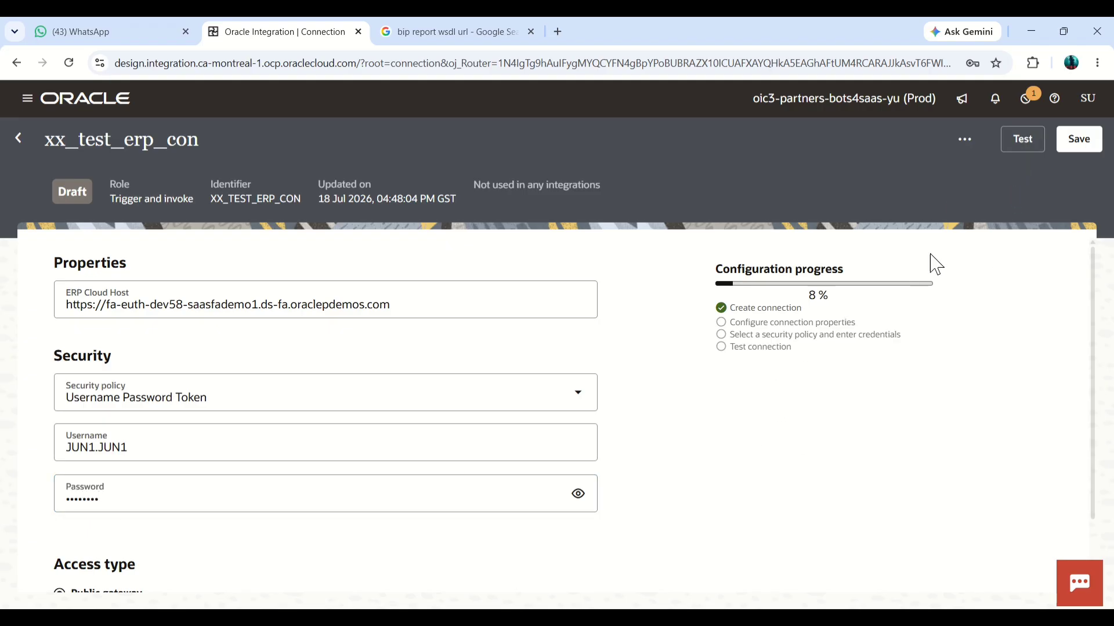
Step: Test and save the xx_test_erp_con connection, closing the save notification
click(1020, 142)
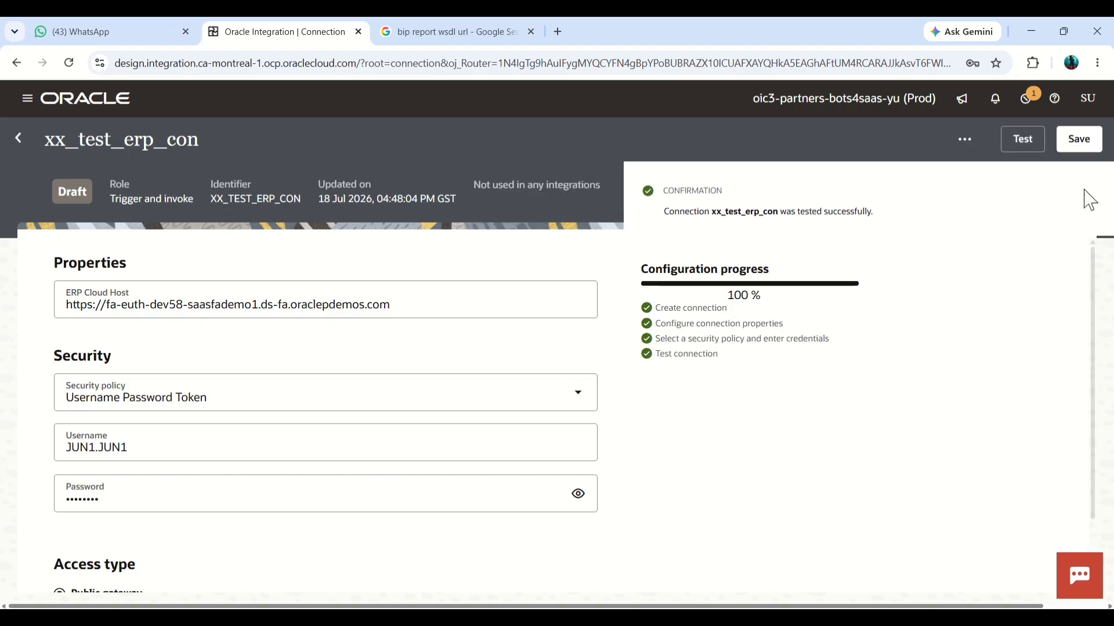
click(1075, 145)
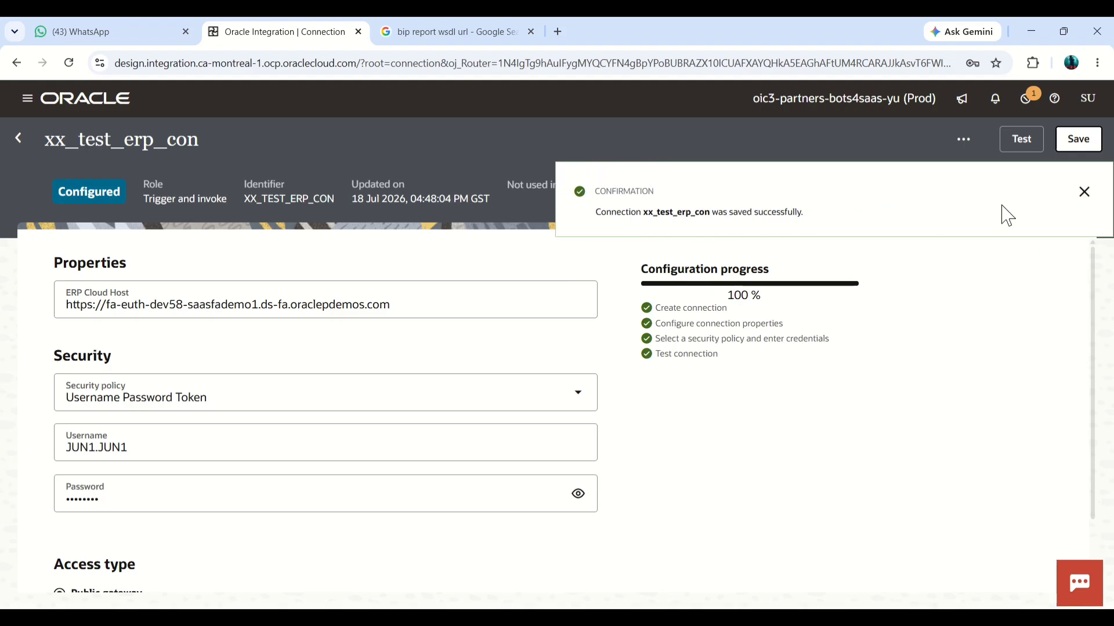
click(1083, 196)
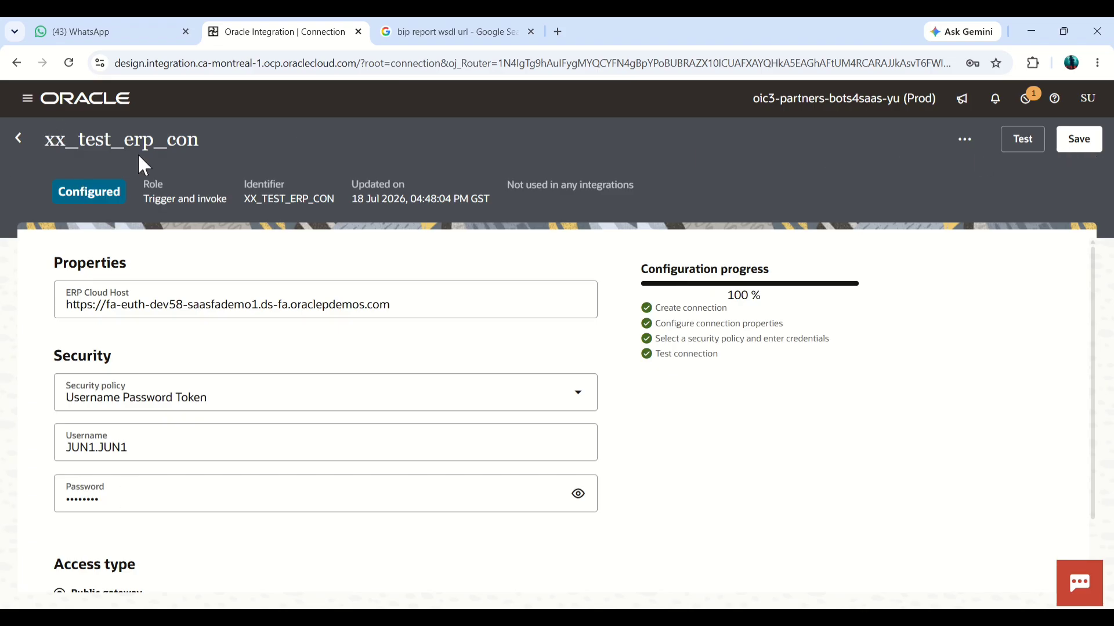
Step: Return to the list of connections and start a new connection with the FTP adapter, dismissing the password warning
click(18, 139)
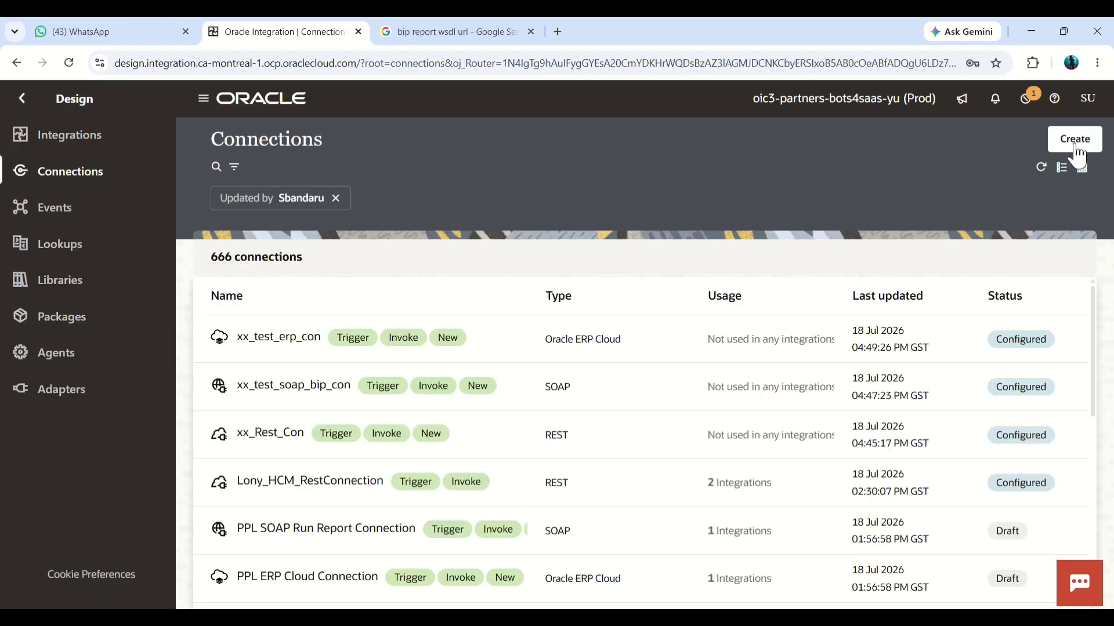
click(1075, 146)
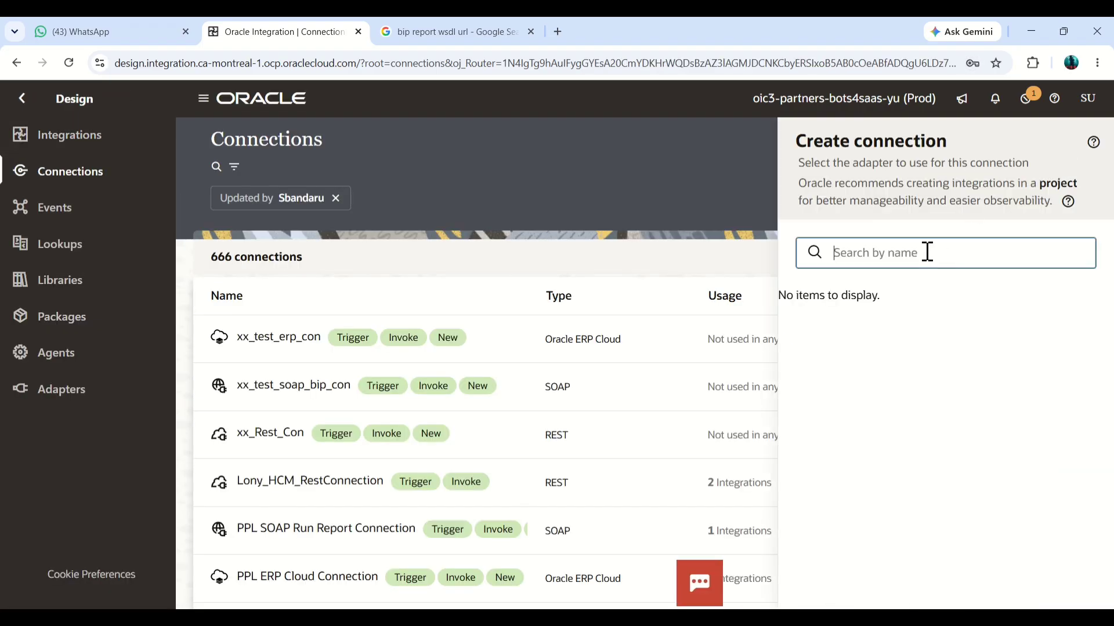
text(ftp)
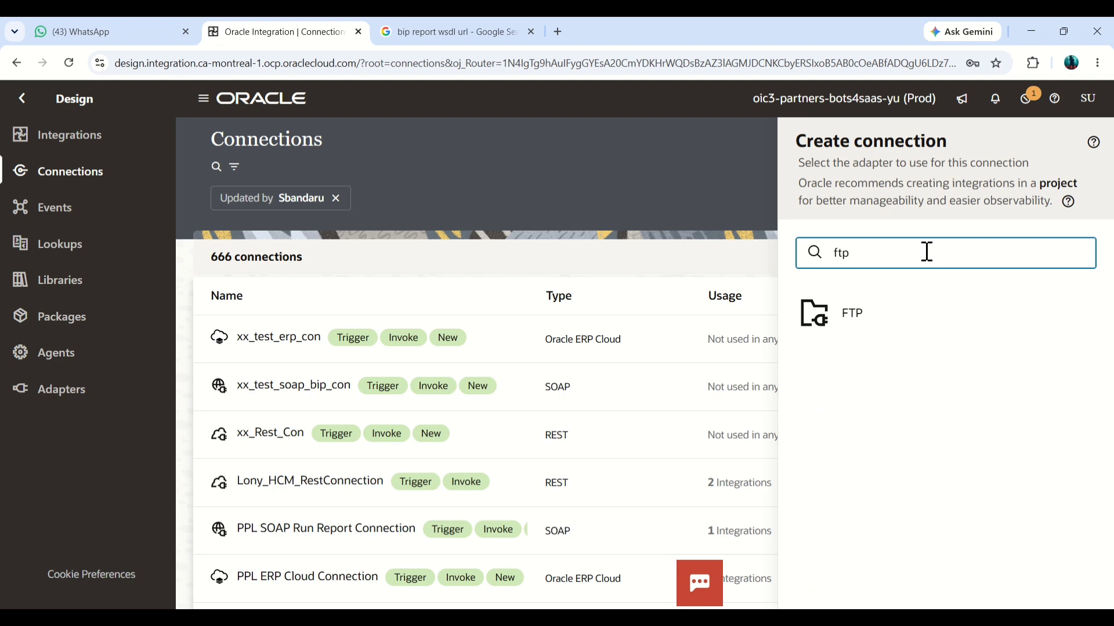
click(885, 316)
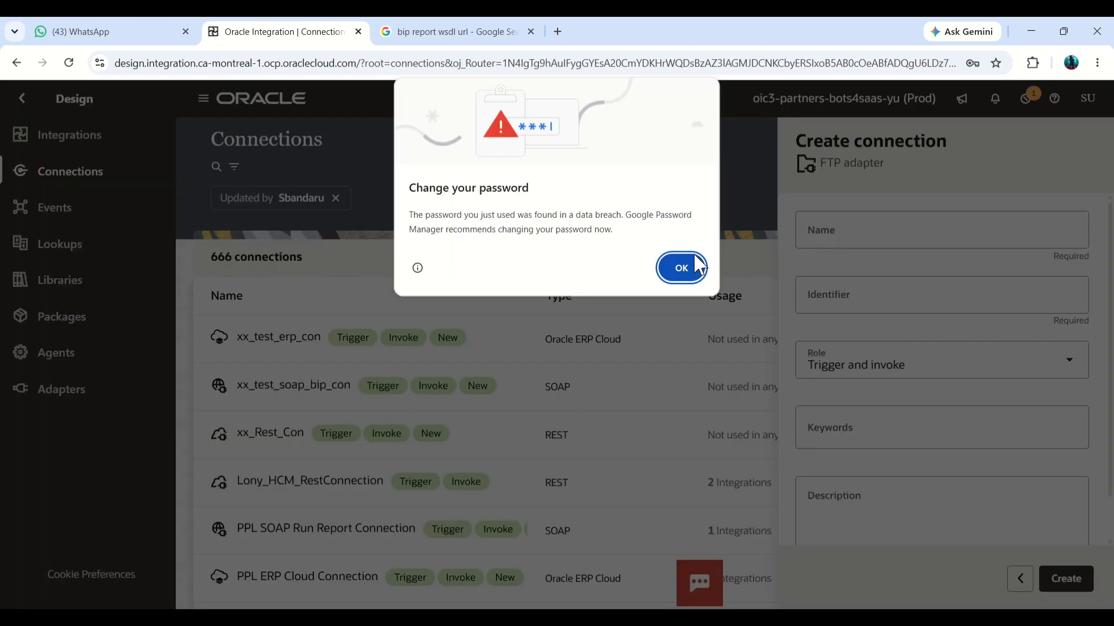
click(682, 267)
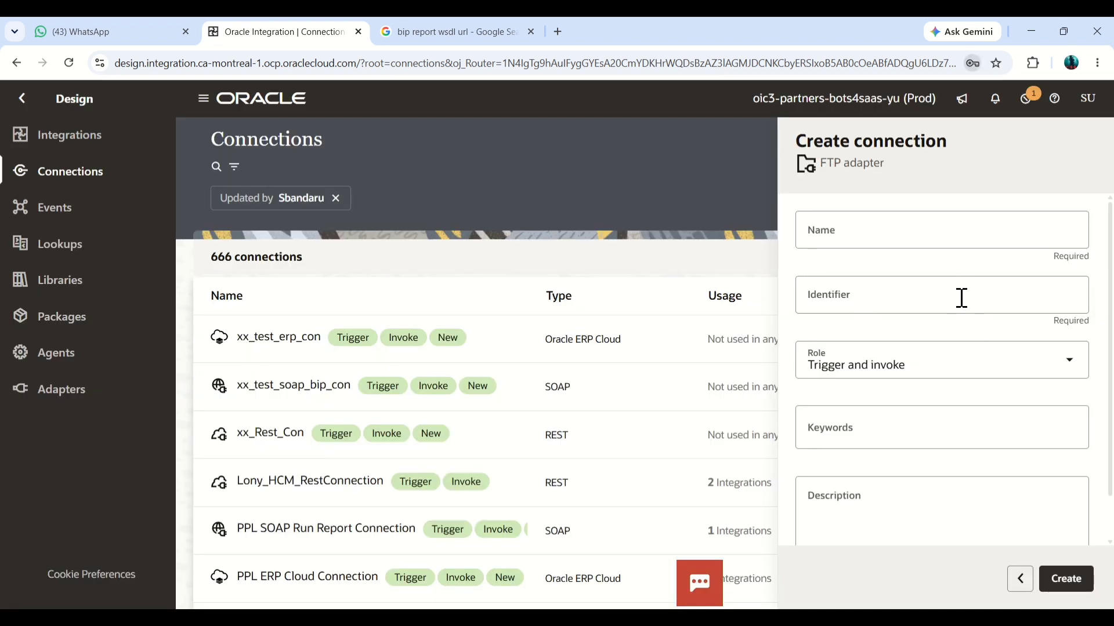
Step: Name the FTP connection xx_test_sftp_con and create it with the Trigger and invoke role
click(940, 236)
text(xx_)
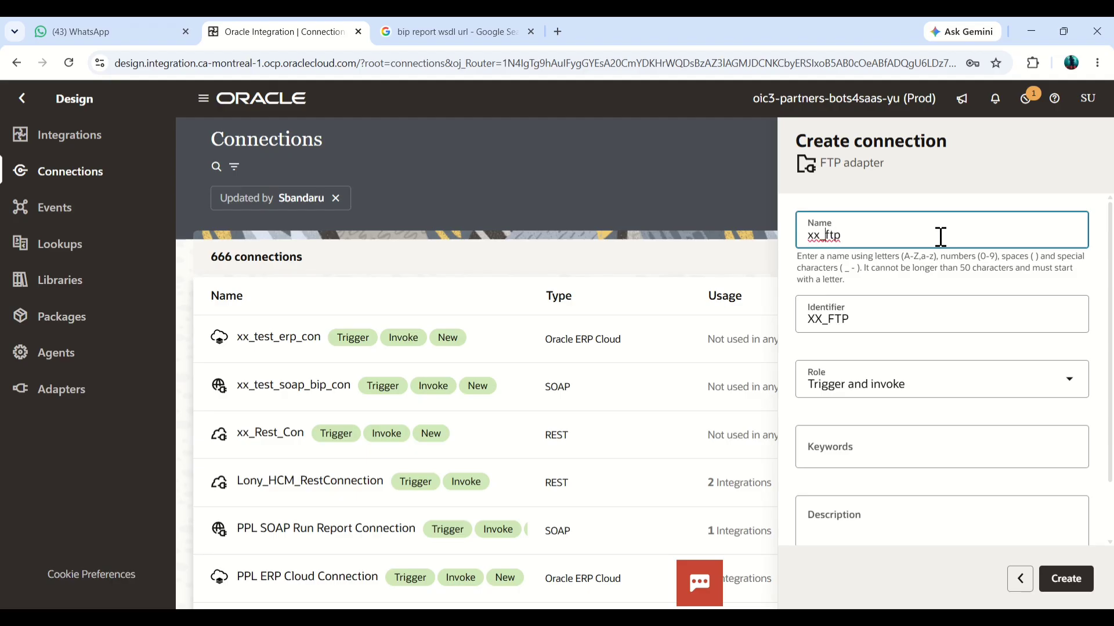
text(test_s)
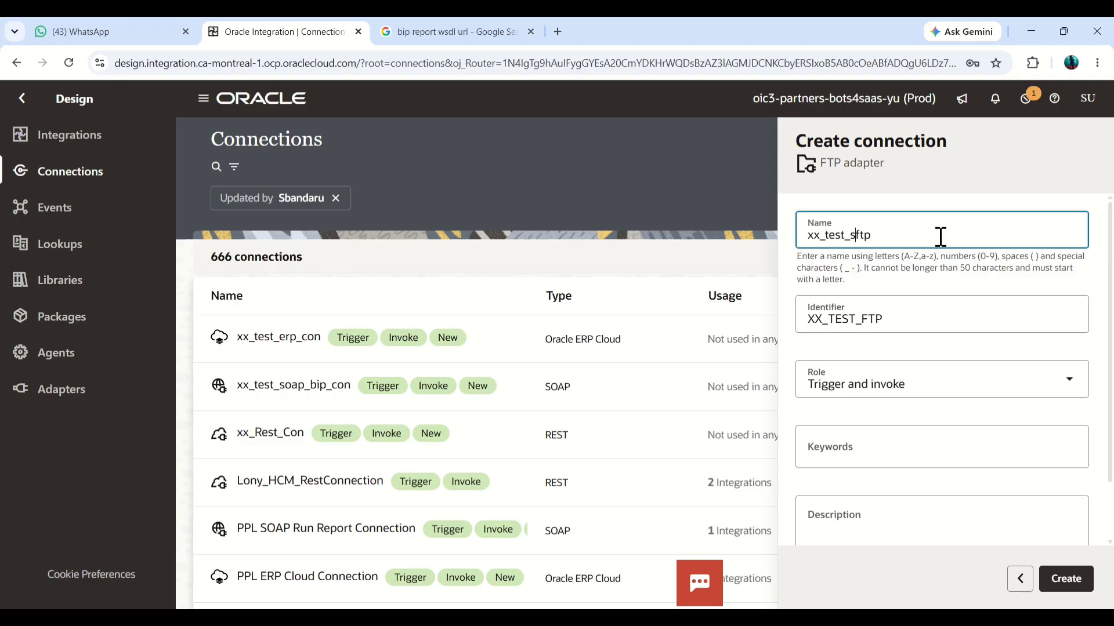
key(Right)
key(Right)
click(1065, 580)
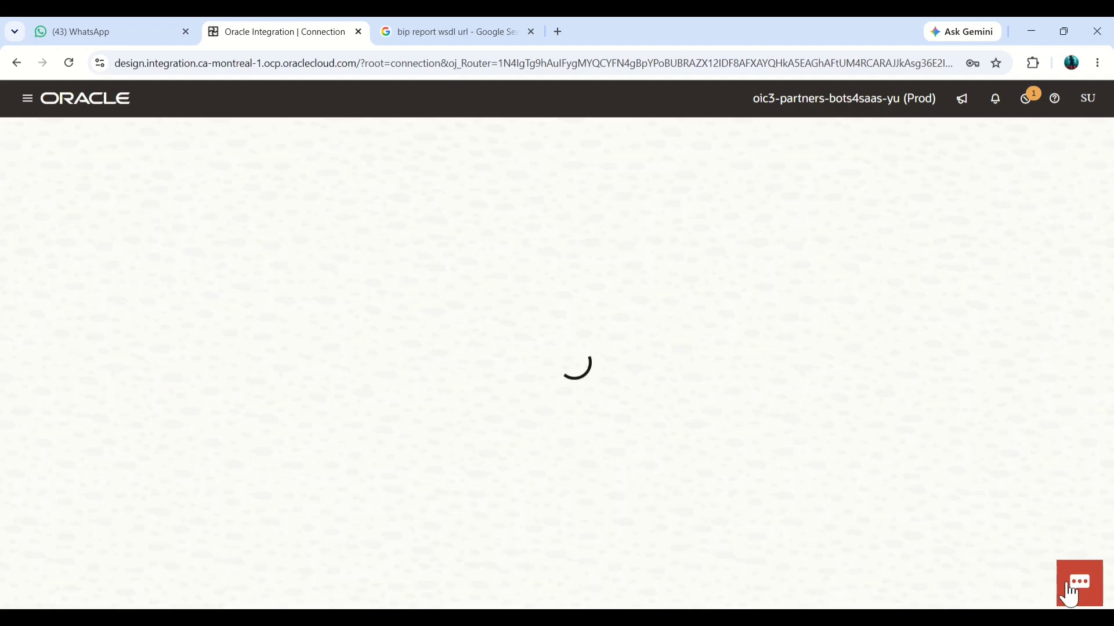
Step: Set the FTP Server Host Address to 162.55.25.67 and the FTP Server Port to 21
click(620, 613)
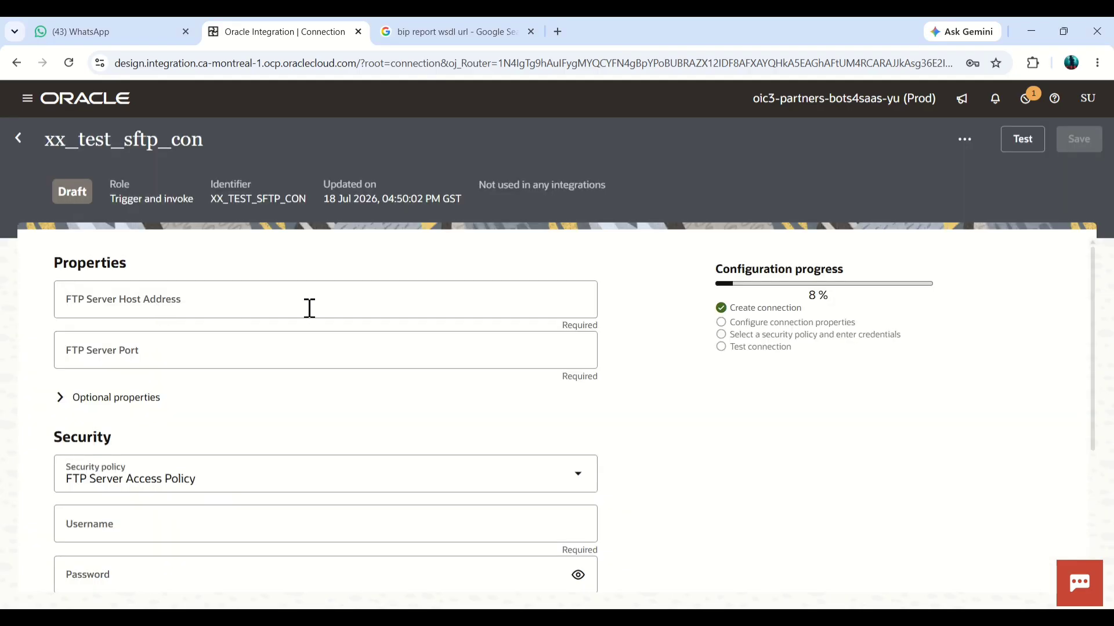
click(307, 303)
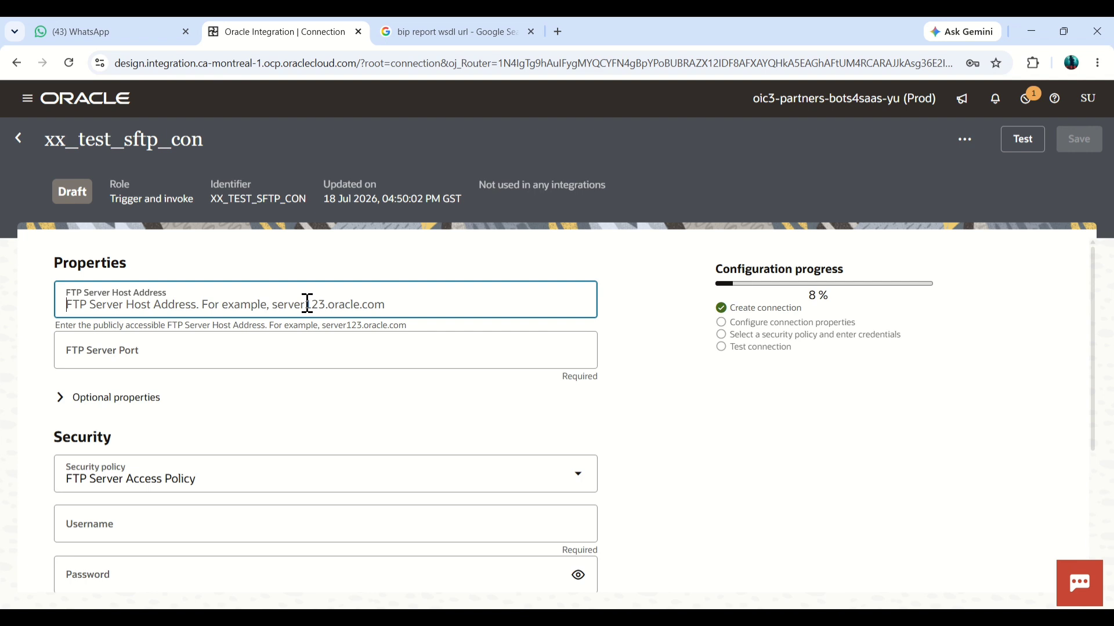
text(162.55.25.67)
click(279, 350)
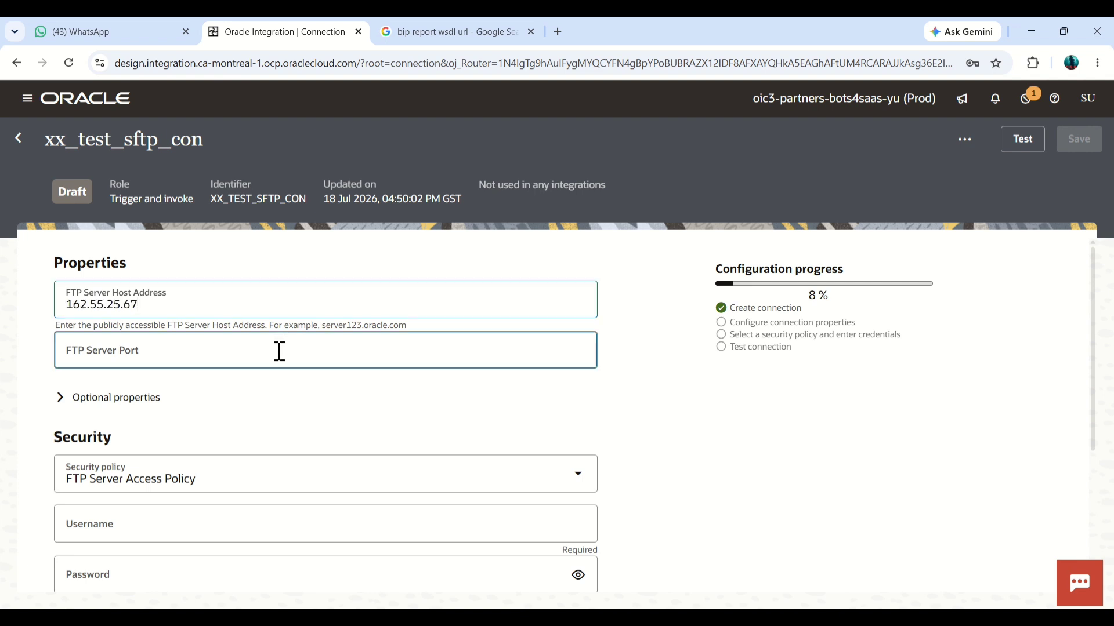
text(21)
Step: Enter the FTP account's username and password for the FTP Server Access Policy
key(alt+Tab)
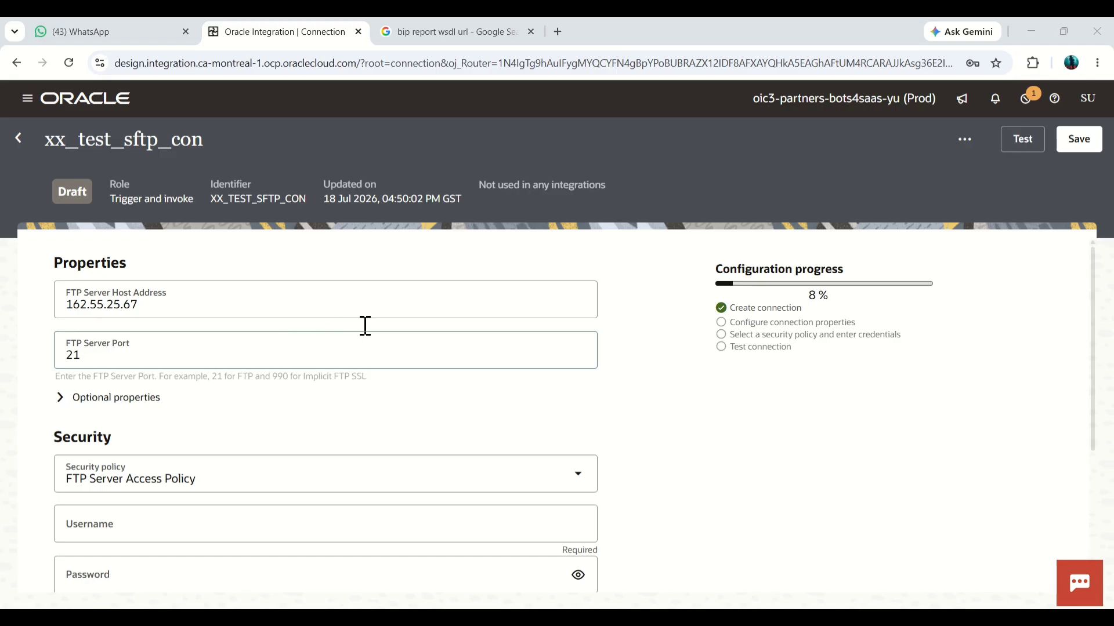
click(177, 323)
scroll(248, 460, down, 2)
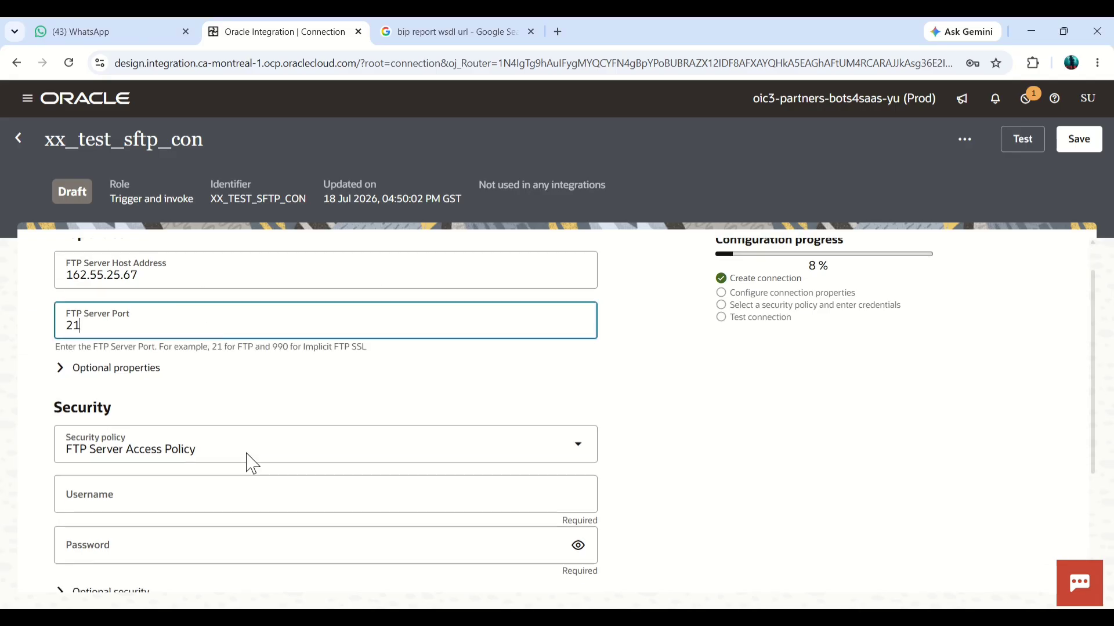
click(234, 445)
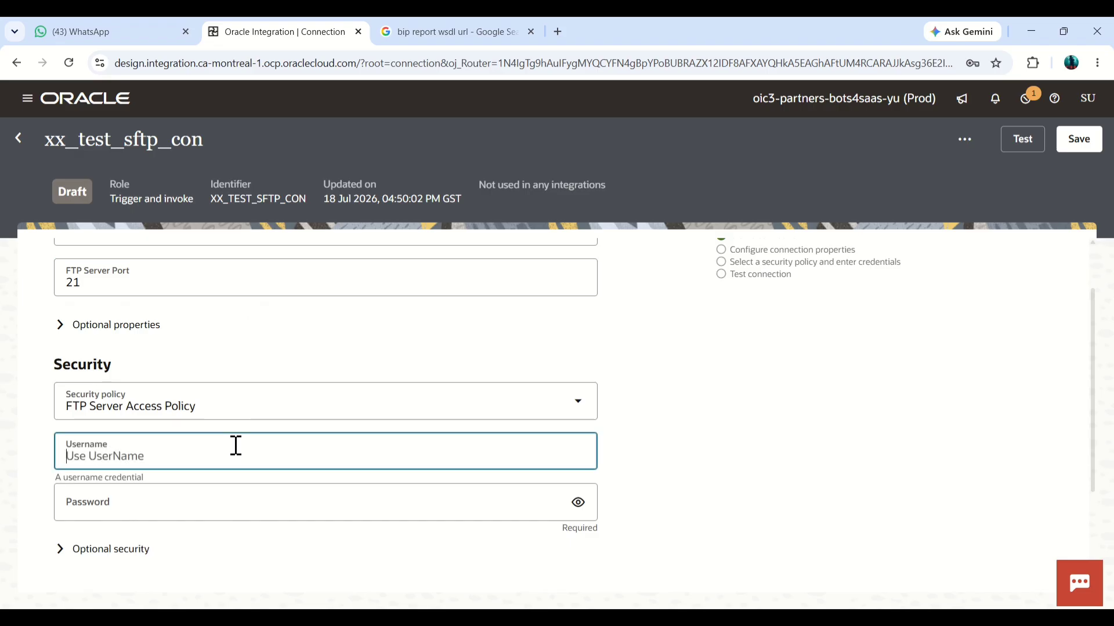
key(ctrl+v)
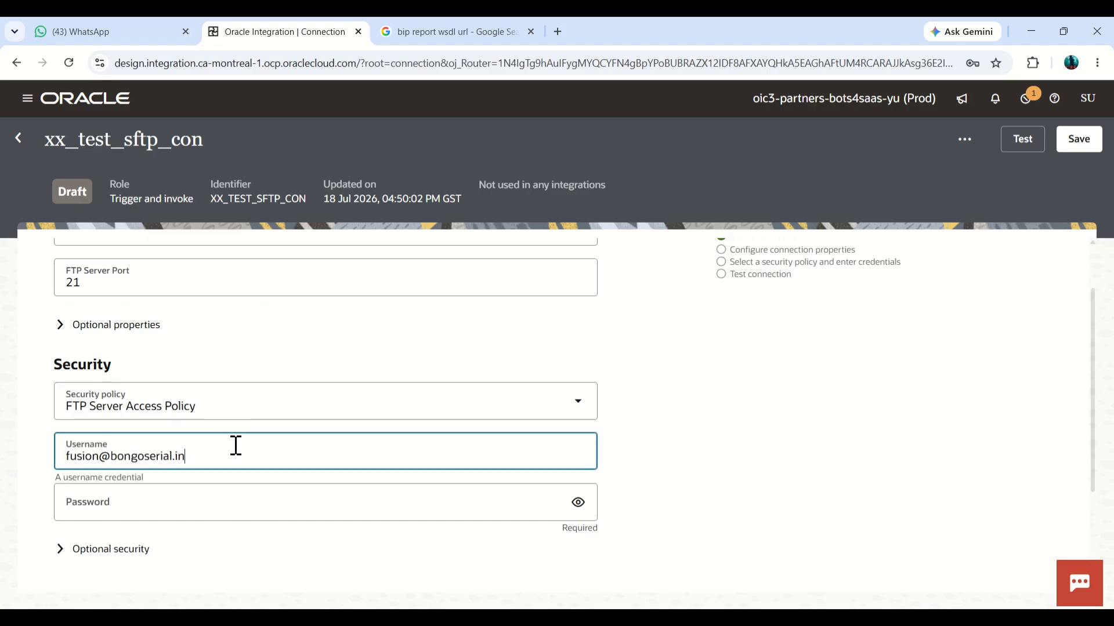
key(alt+Tab)
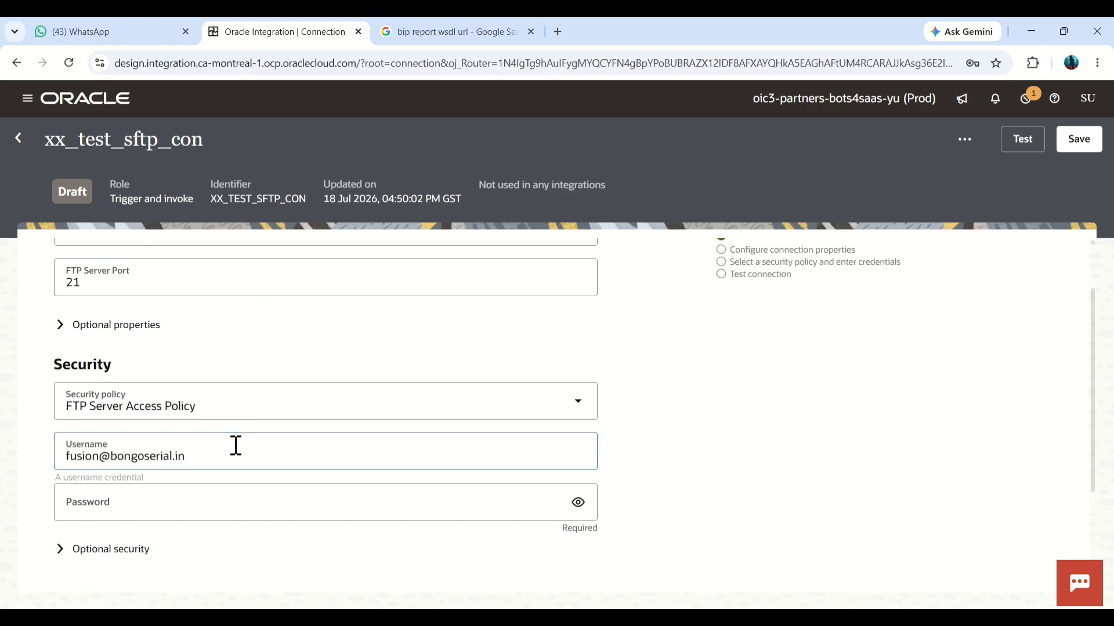
click(216, 498)
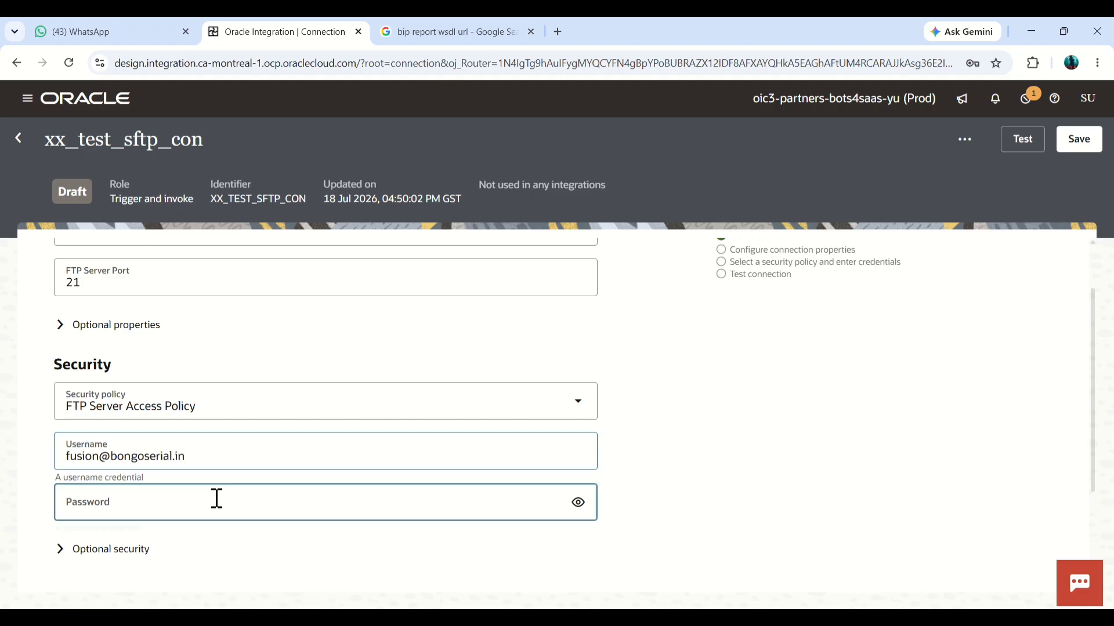
text(•)
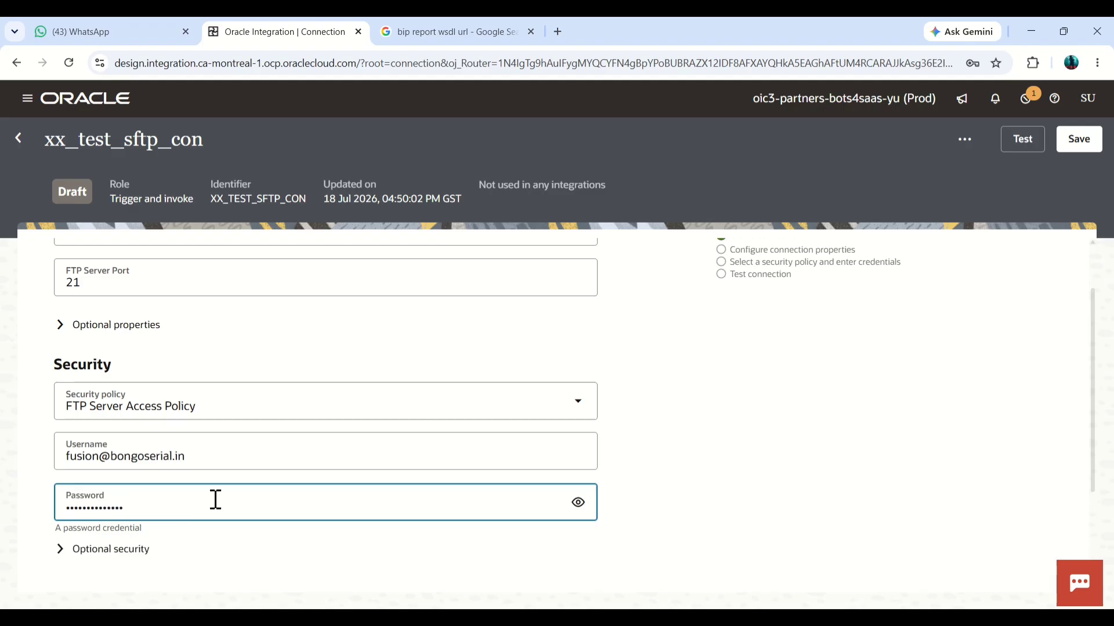
click(736, 355)
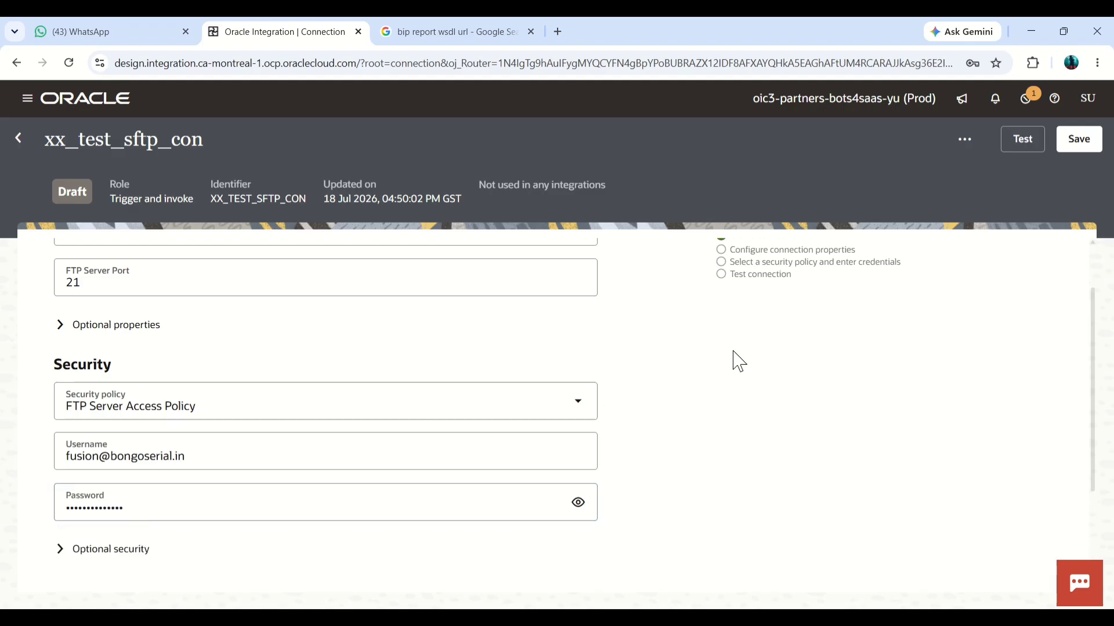
Step: Run the connection test for xx_test_sftp_con and confirm it in the dialog
scroll(735, 352, up, 2)
click(1022, 142)
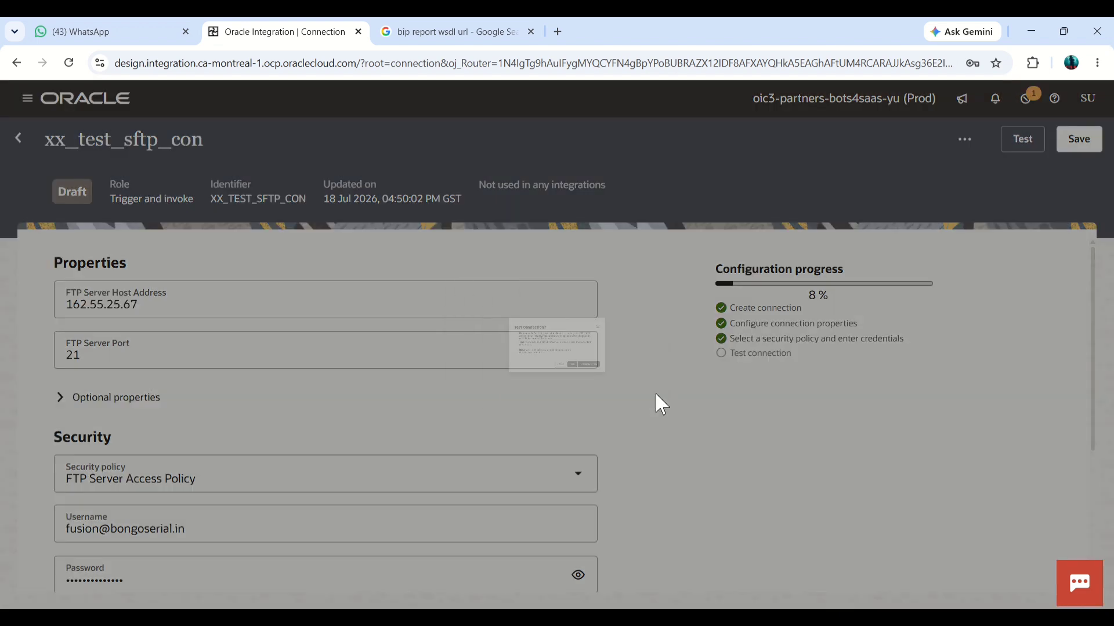
click(632, 433)
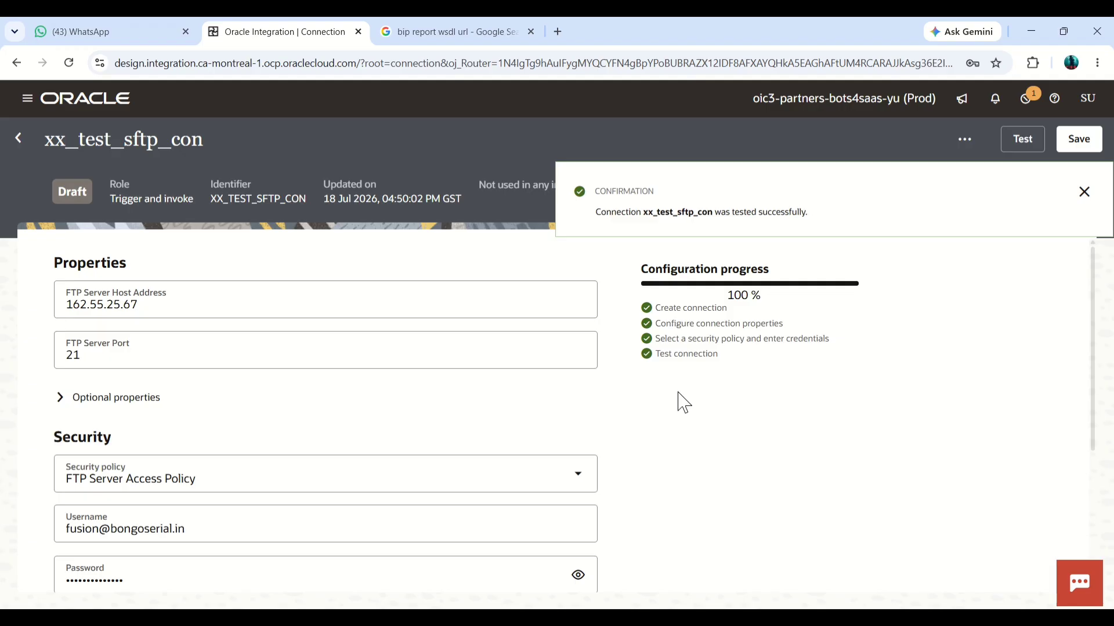
Step: Save the xx_test_sftp_con connection and return to the Connections list
click(1083, 192)
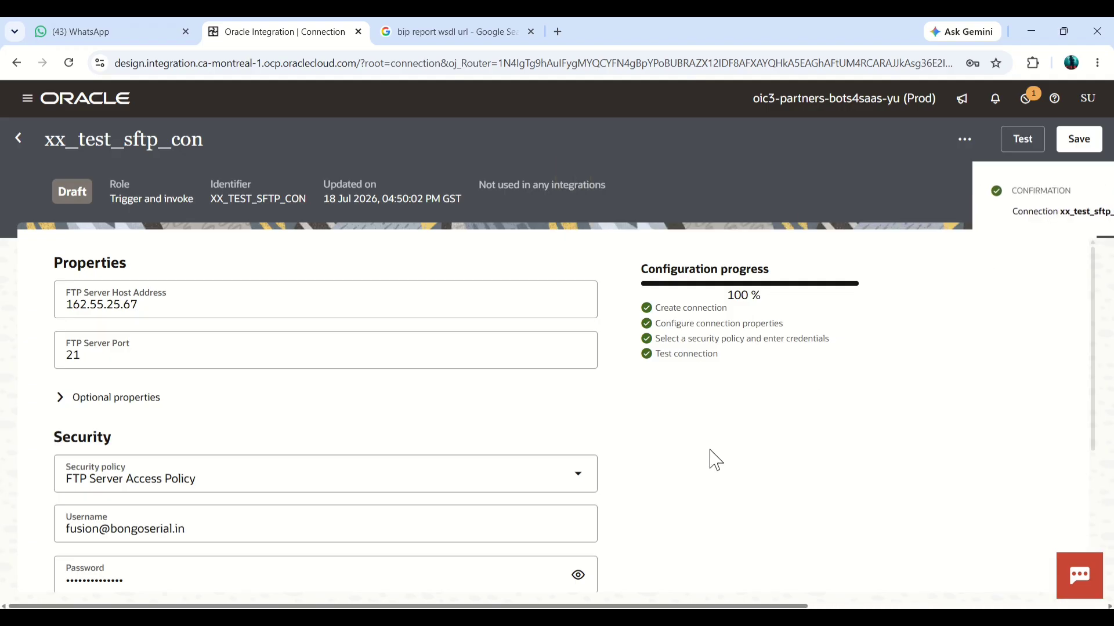
scroll(713, 460, down, 4)
scroll(712, 459, up, 4)
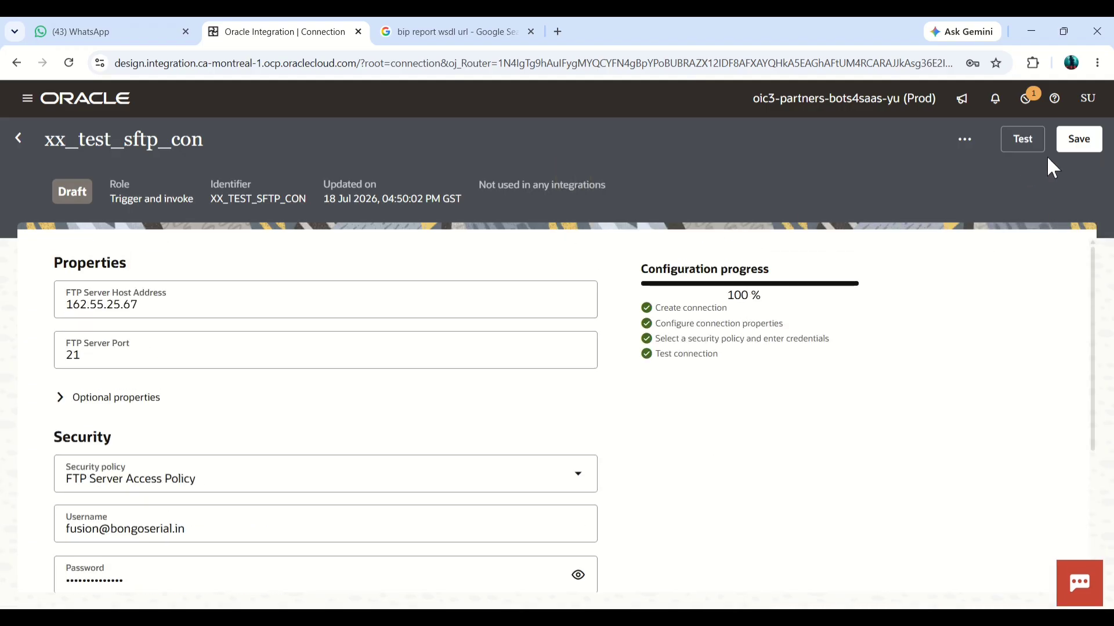
click(1086, 143)
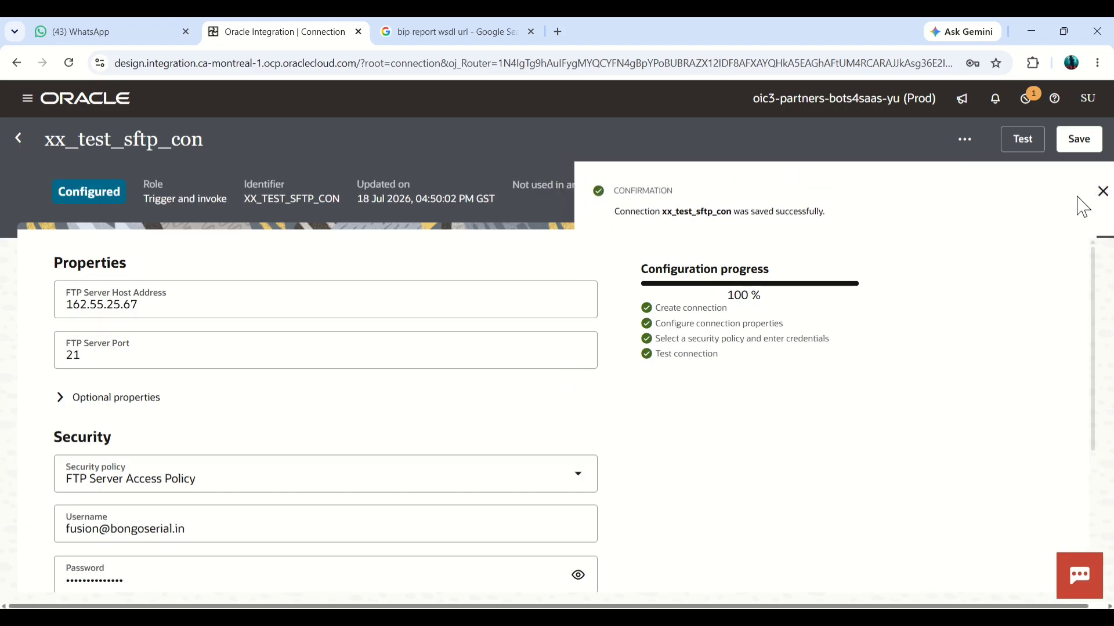
click(1103, 191)
click(19, 141)
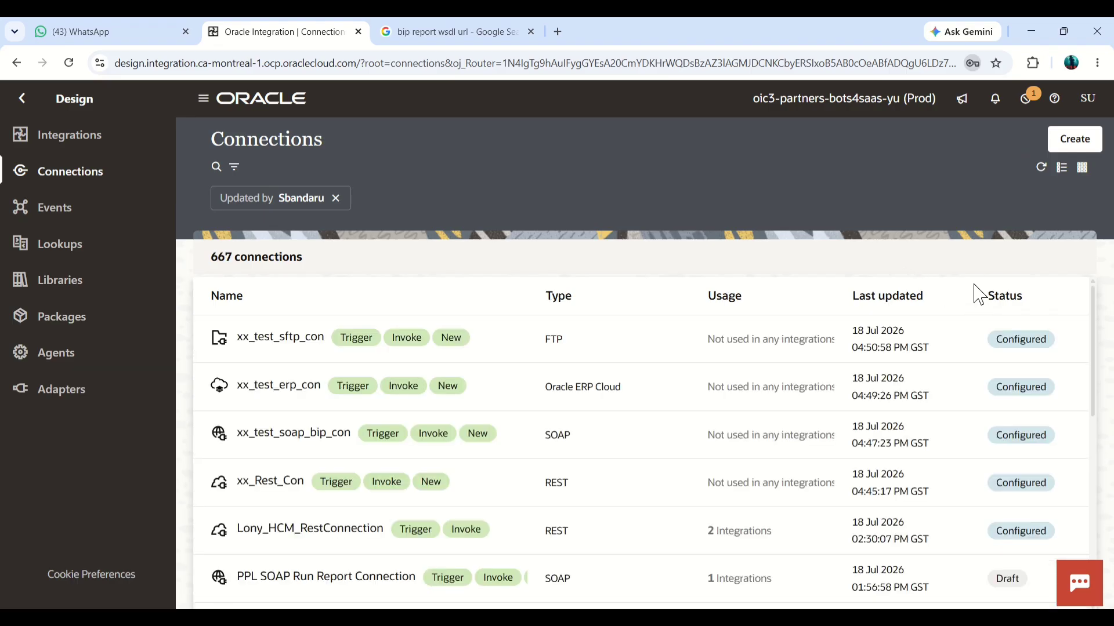
Step: Create an Oracle ATP connection named XX_TEST_ATP_CON with the Trigger and invoke role
click(1073, 146)
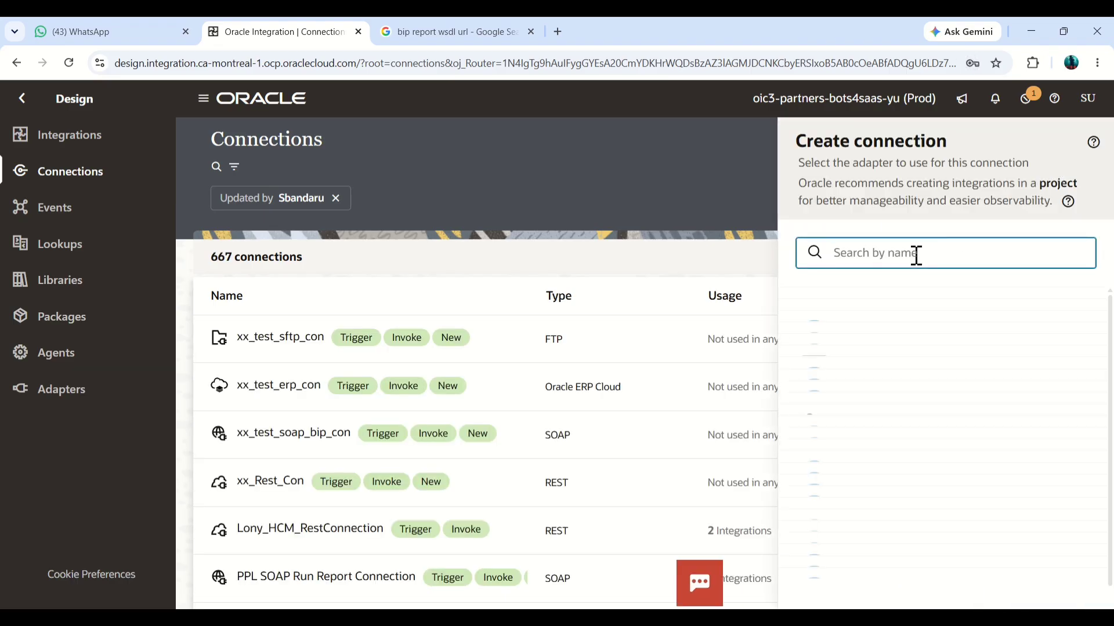
text(ATP)
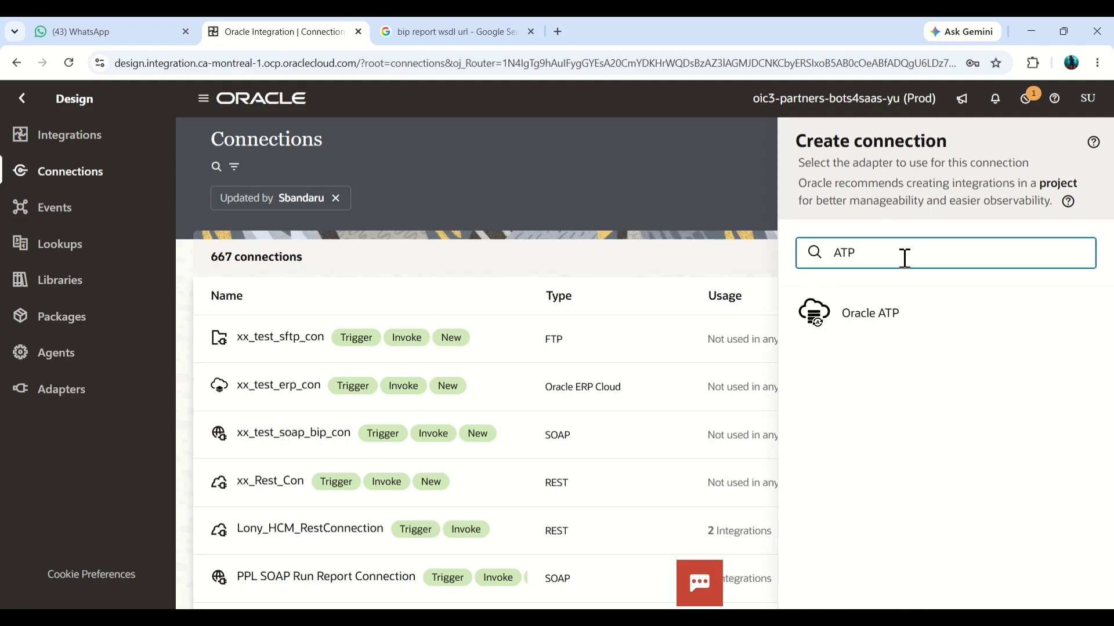
click(889, 313)
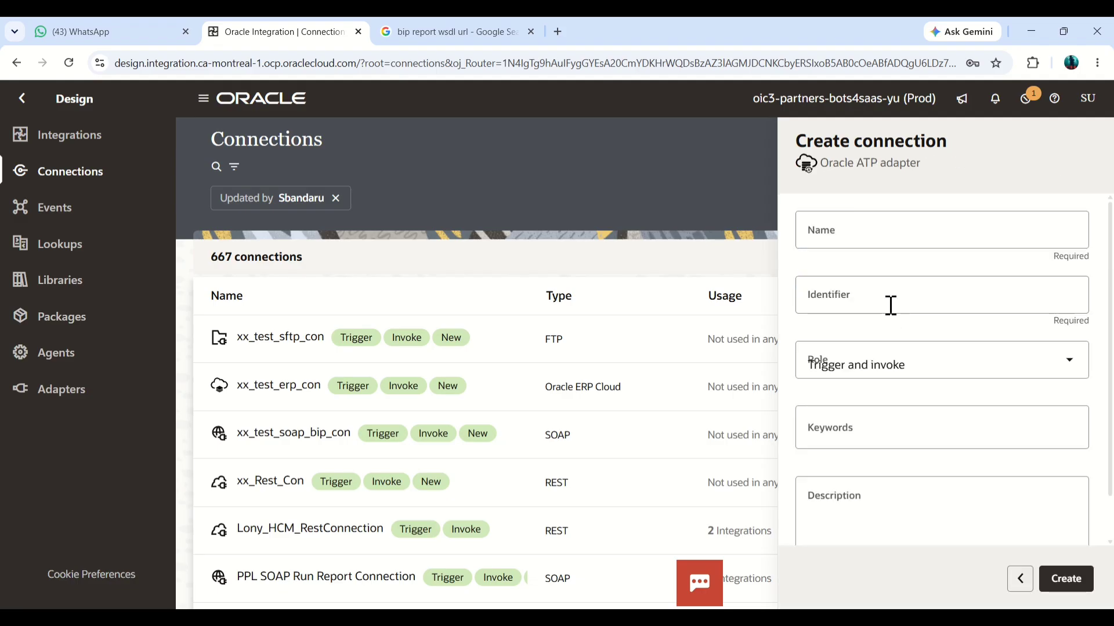
click(894, 237)
text(XX_)
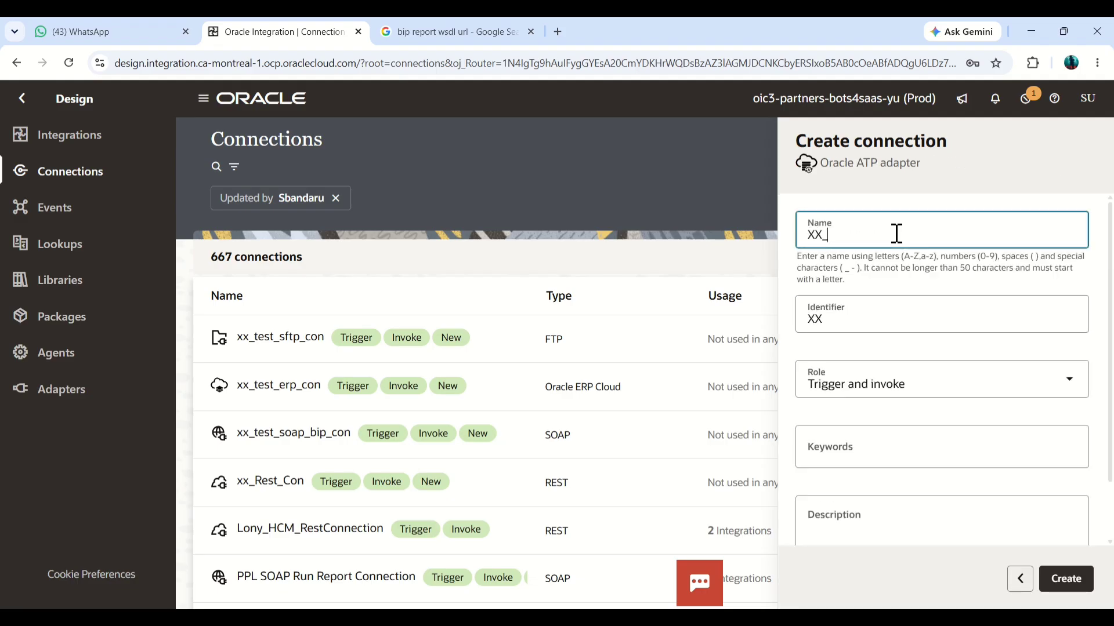
text(TEST_ATP_CON)
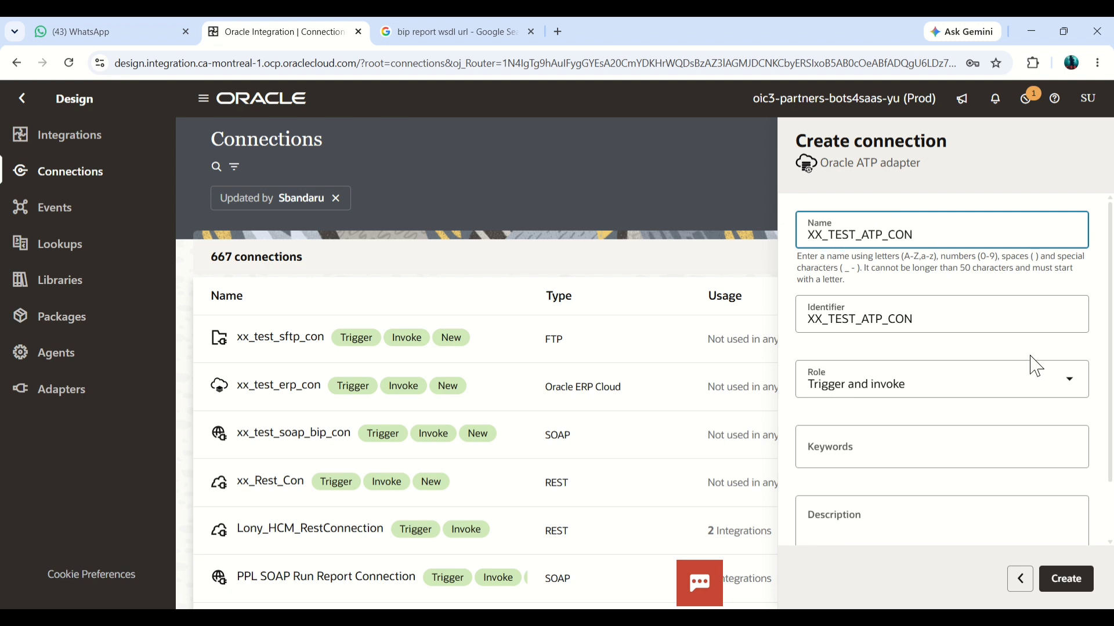
click(1080, 587)
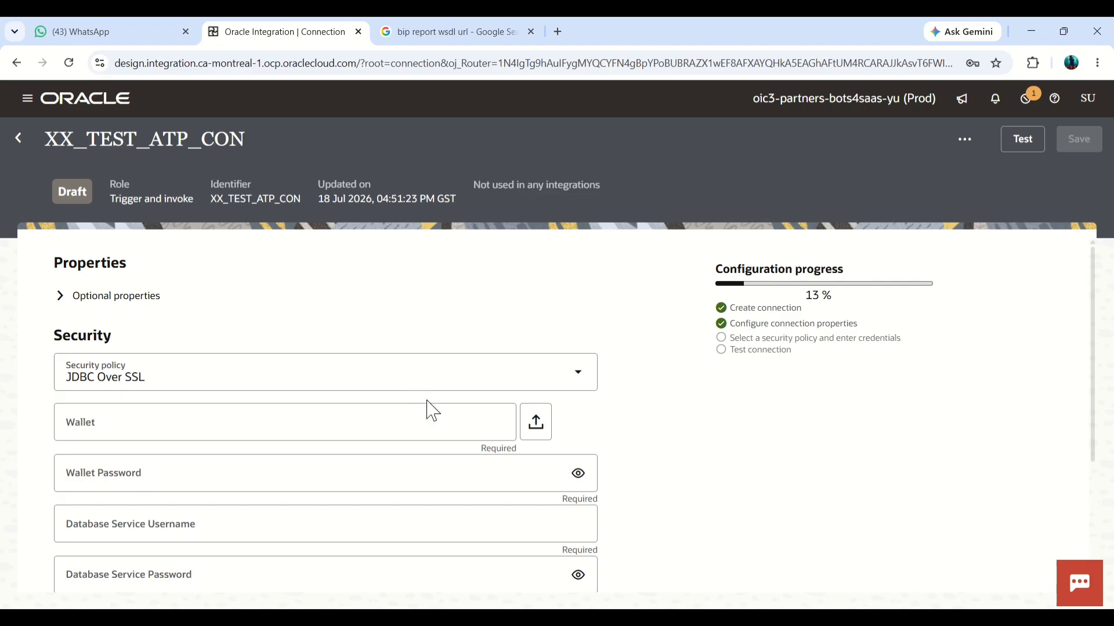
Step: Upload the file Wallet_AATPDB (3).zip as the wallet for the JDBC Over SSL security policy
click(535, 422)
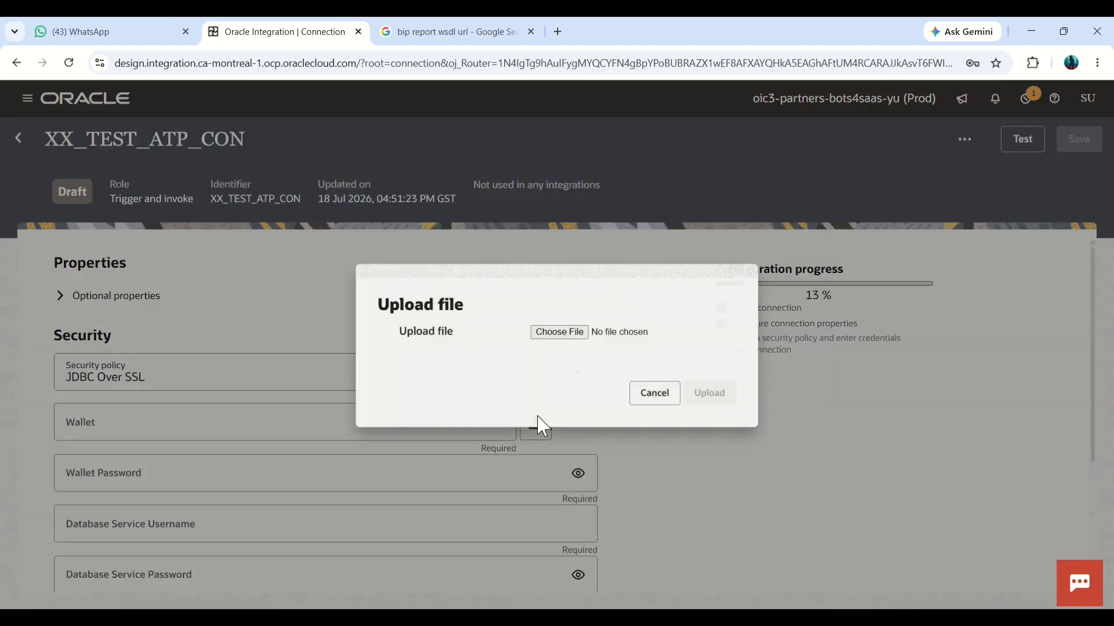
click(555, 335)
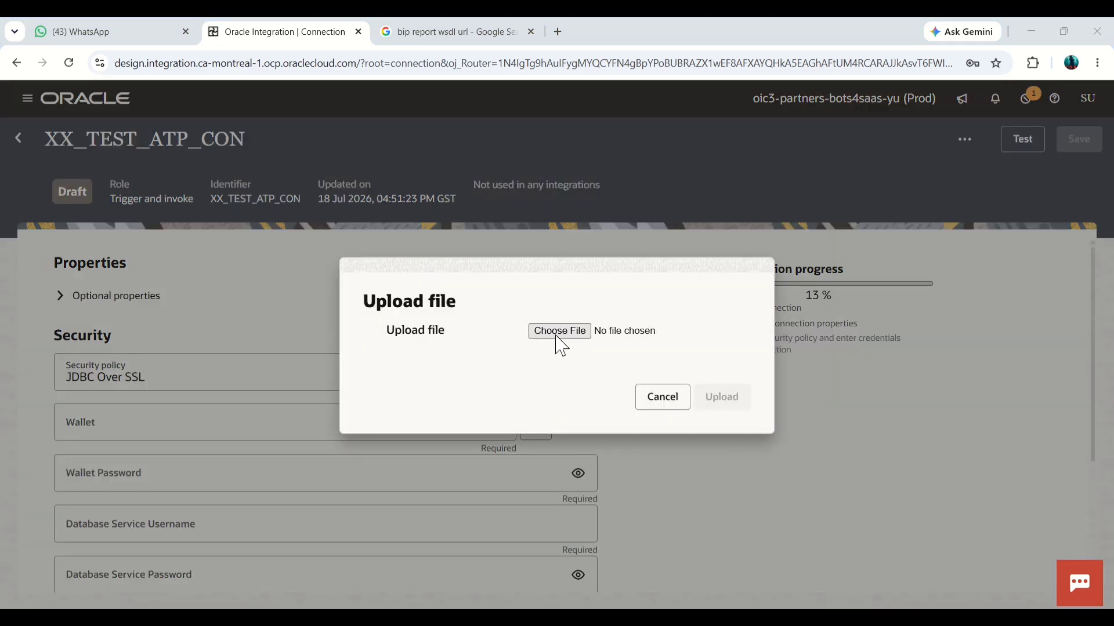
click(375, 316)
click(898, 583)
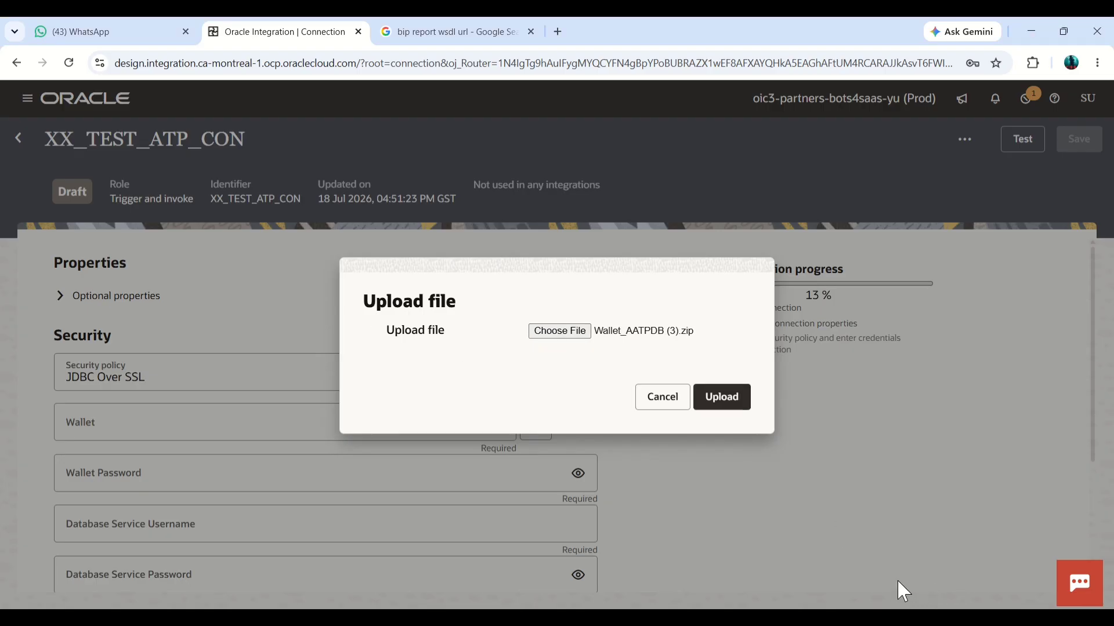
click(722, 400)
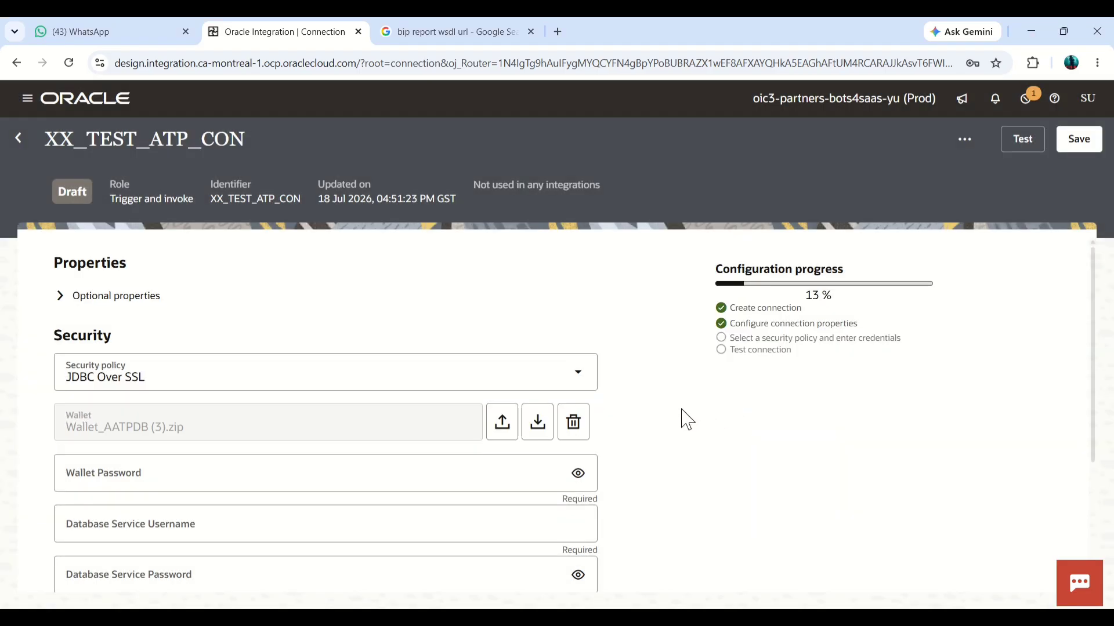
Step: Paste the wallet password into the Wallet Password field
scroll(685, 412, down, 2)
scroll(688, 419, down, 1)
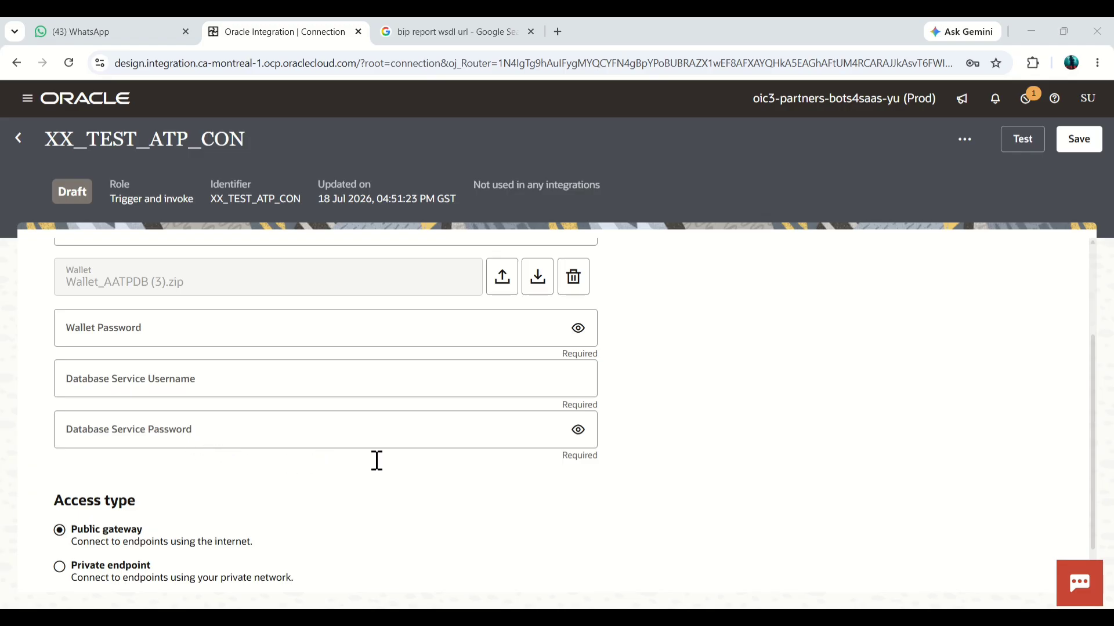
click(299, 325)
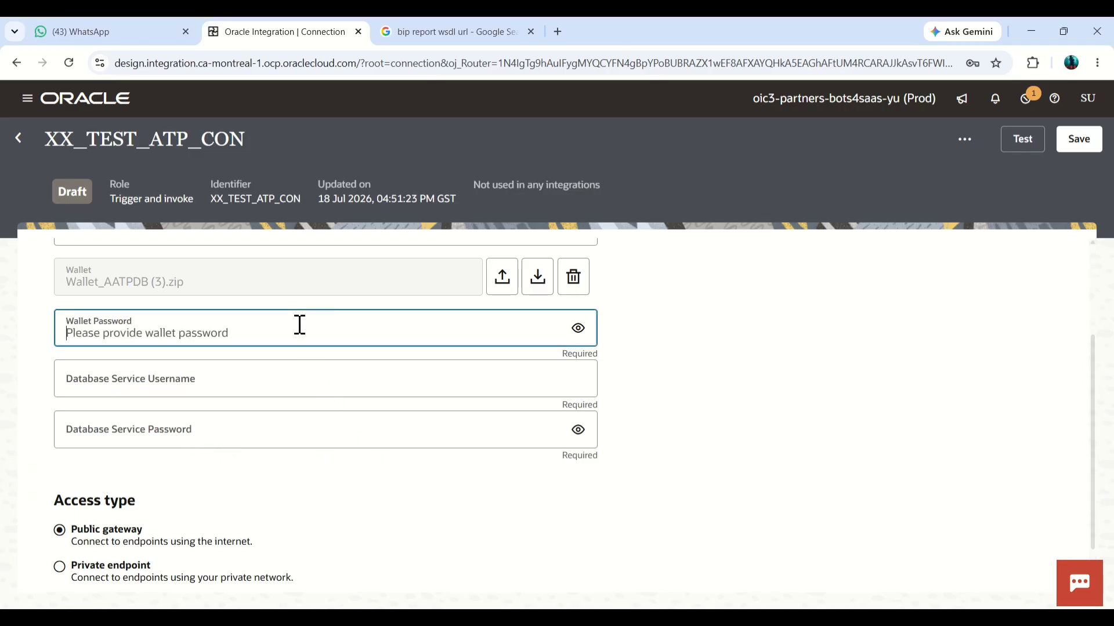
key(ctrl+v)
Step: Enter the Database Service Username ATPUSER and the Database Service Password, and run the connection test
key(alt+Tab)
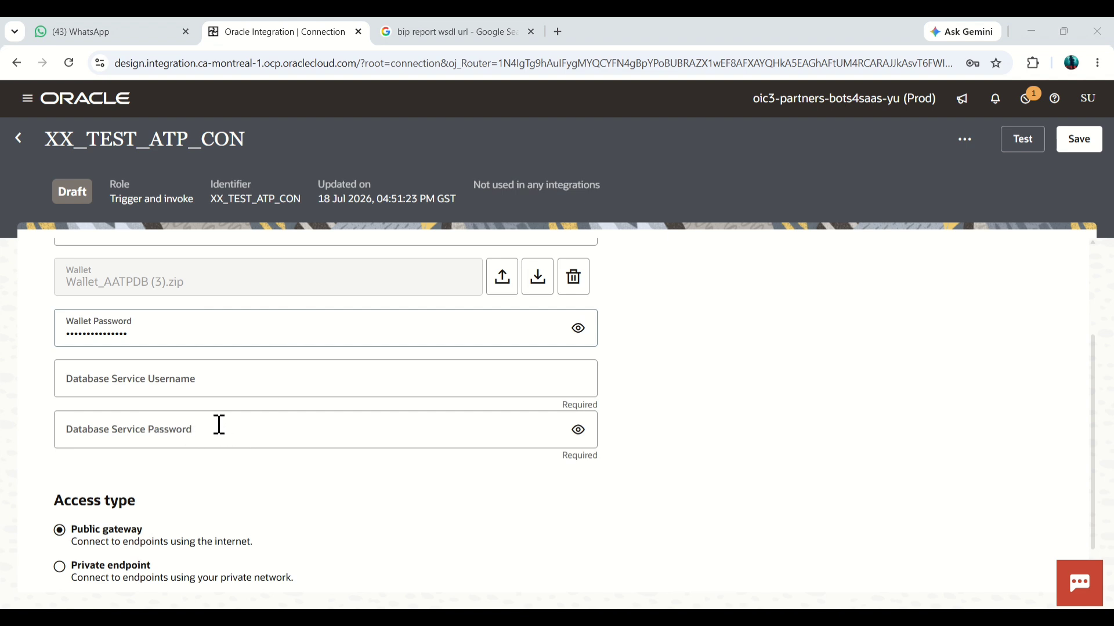
key(alt+Tab)
click(228, 380)
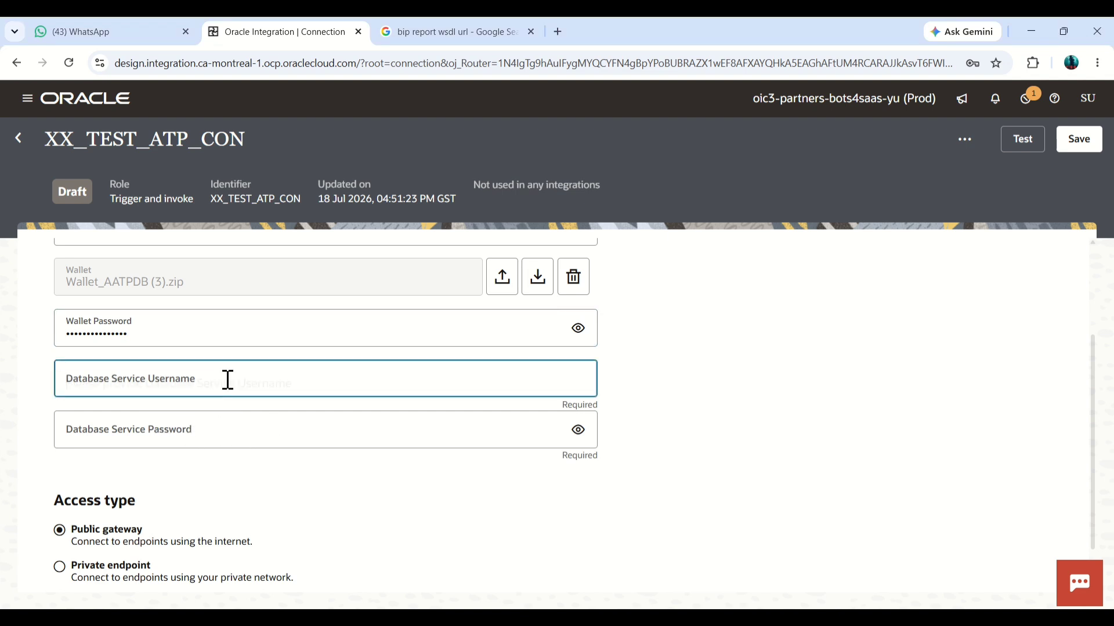
text(ATPUSER)
key(alt+Tab)
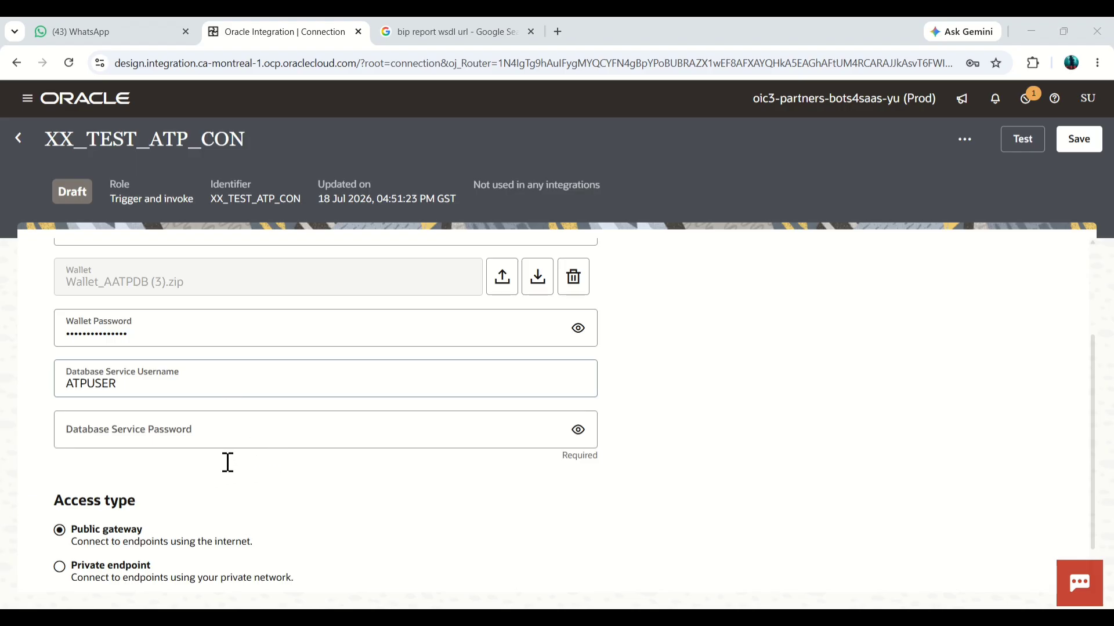
key(alt+Tab)
click(322, 434)
key(ctrl+v)
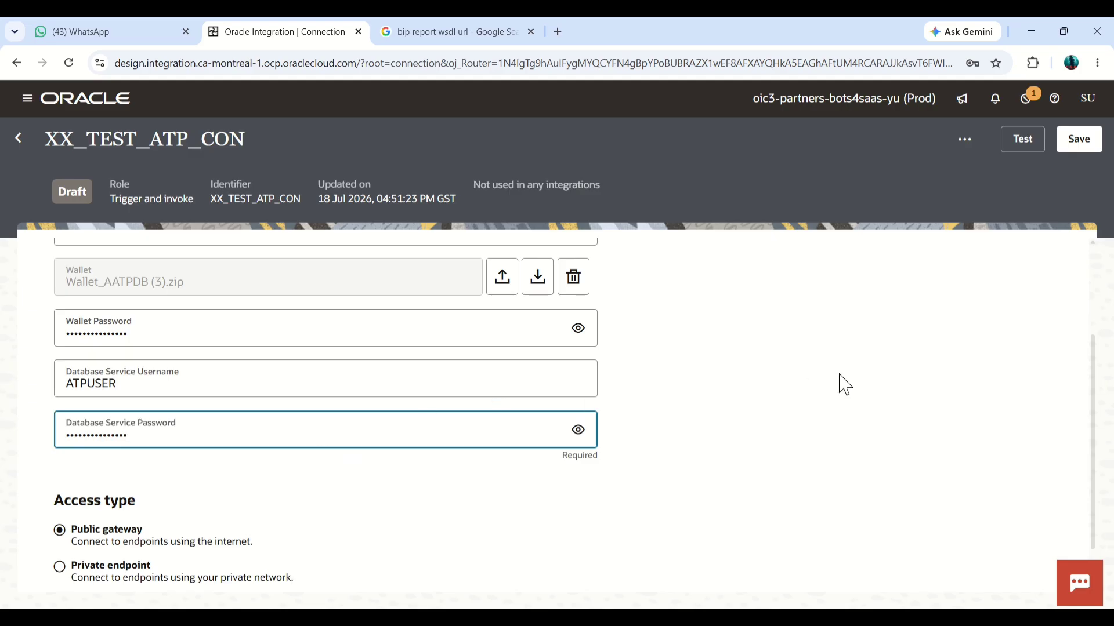
scroll(838, 380, up, 3)
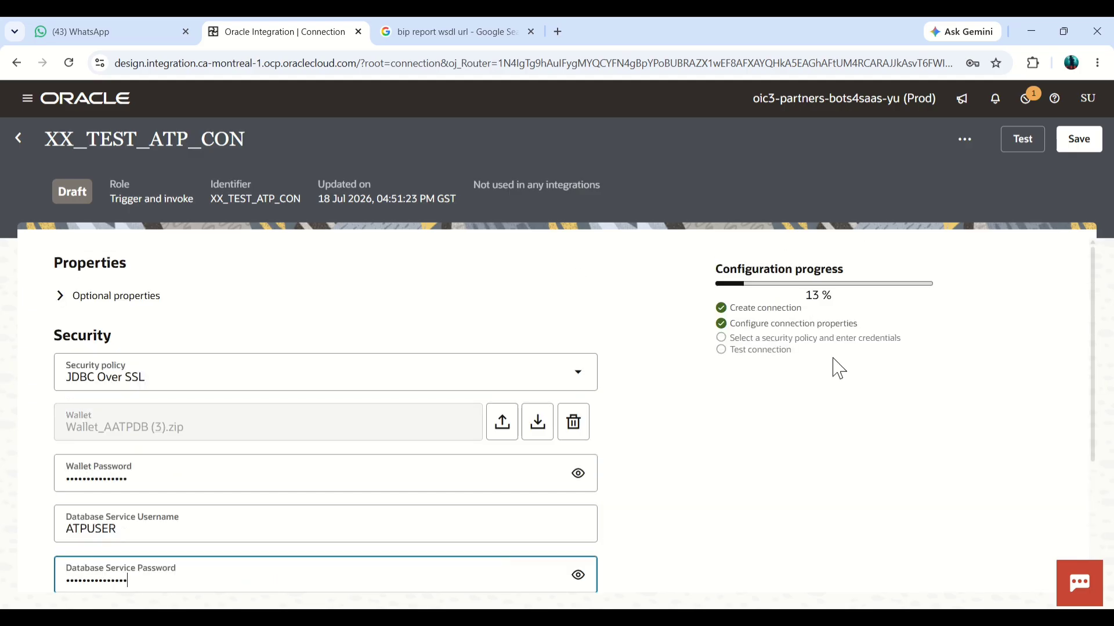
click(1022, 139)
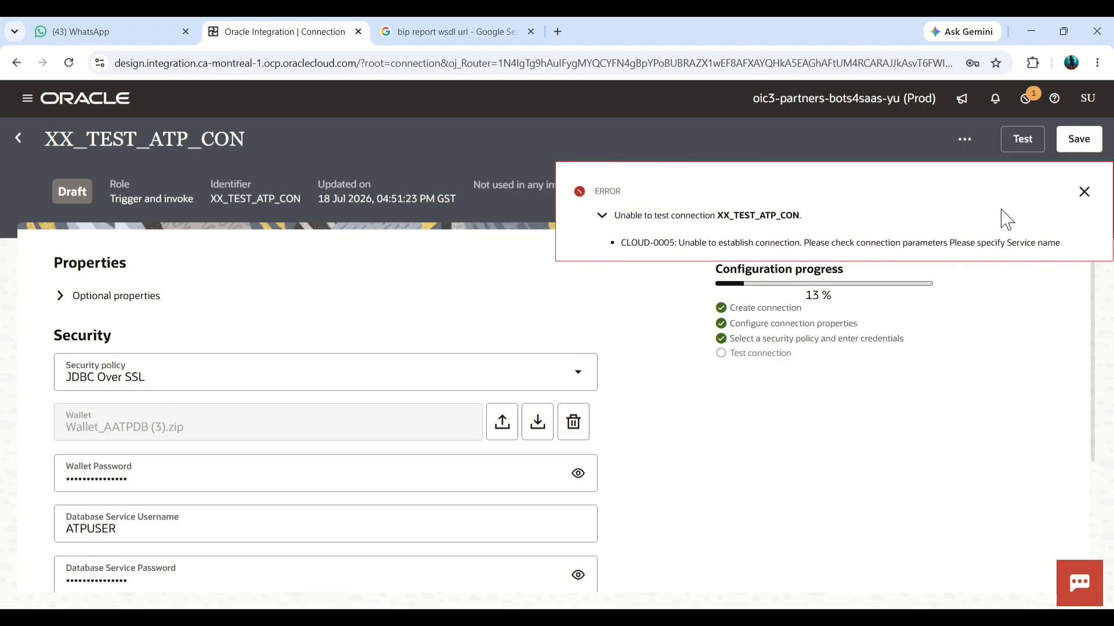
Step: Set the Service Name in the optional properties to aatpdb_high
click(56, 308)
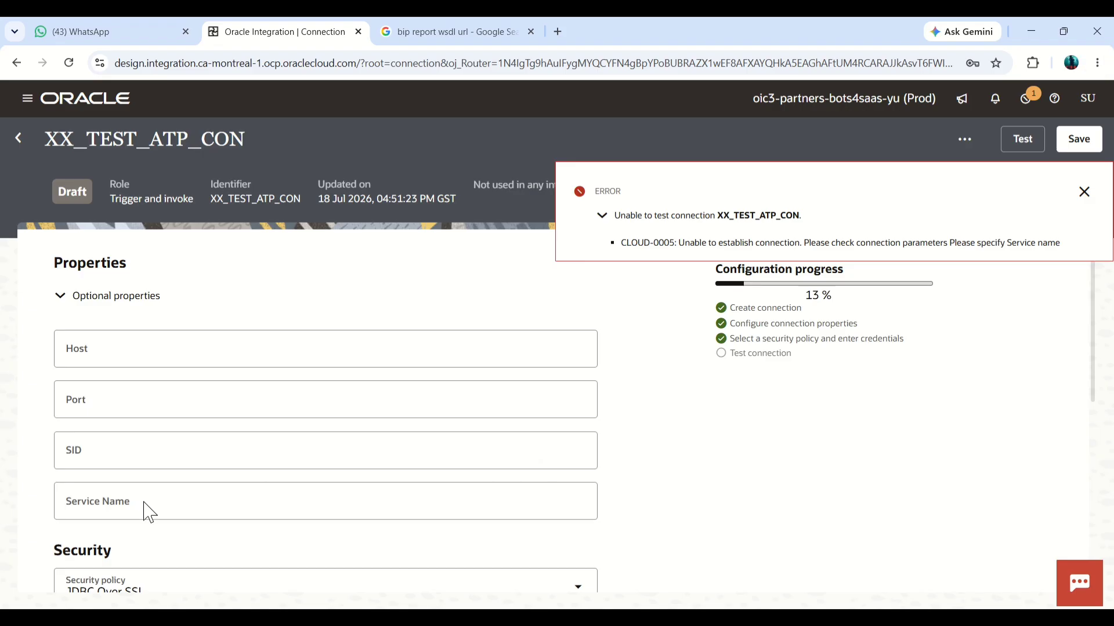
click(178, 504)
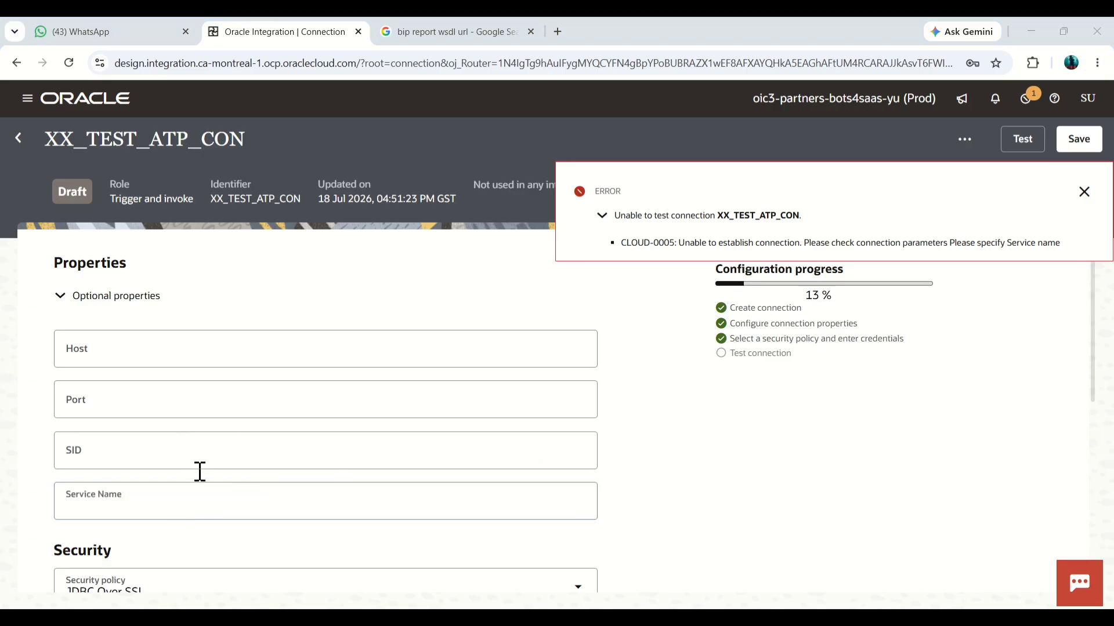
click(299, 487)
text(aatpdb_high)
scroll(721, 415, down, 5)
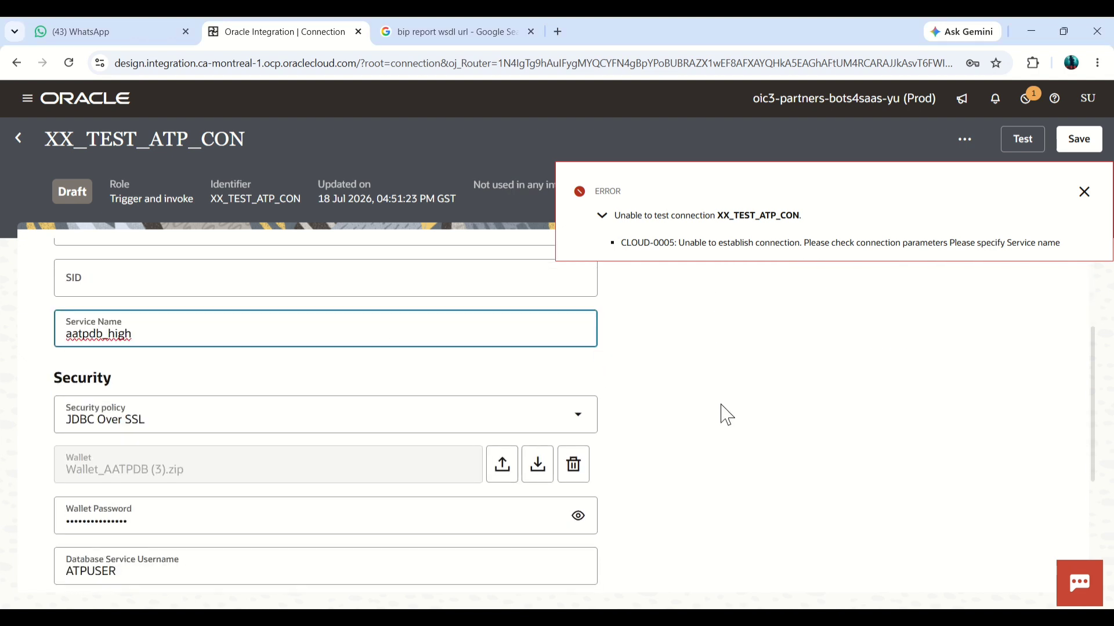
Step: Rerun the connection test for XX_TEST_ATP_CON and dismiss the notification
click(1084, 190)
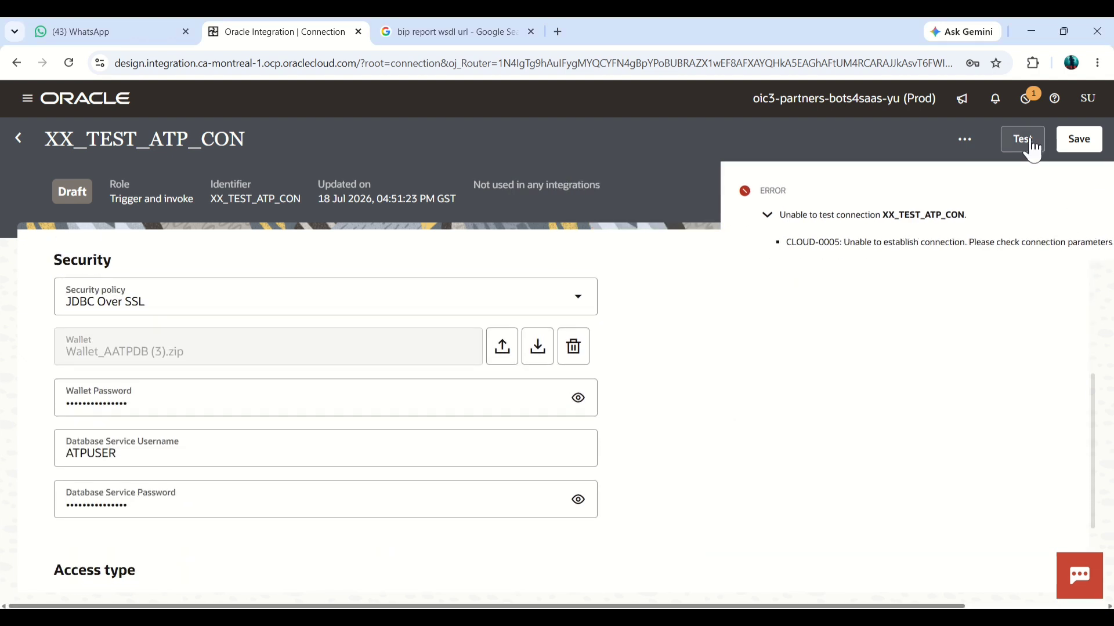
click(1022, 139)
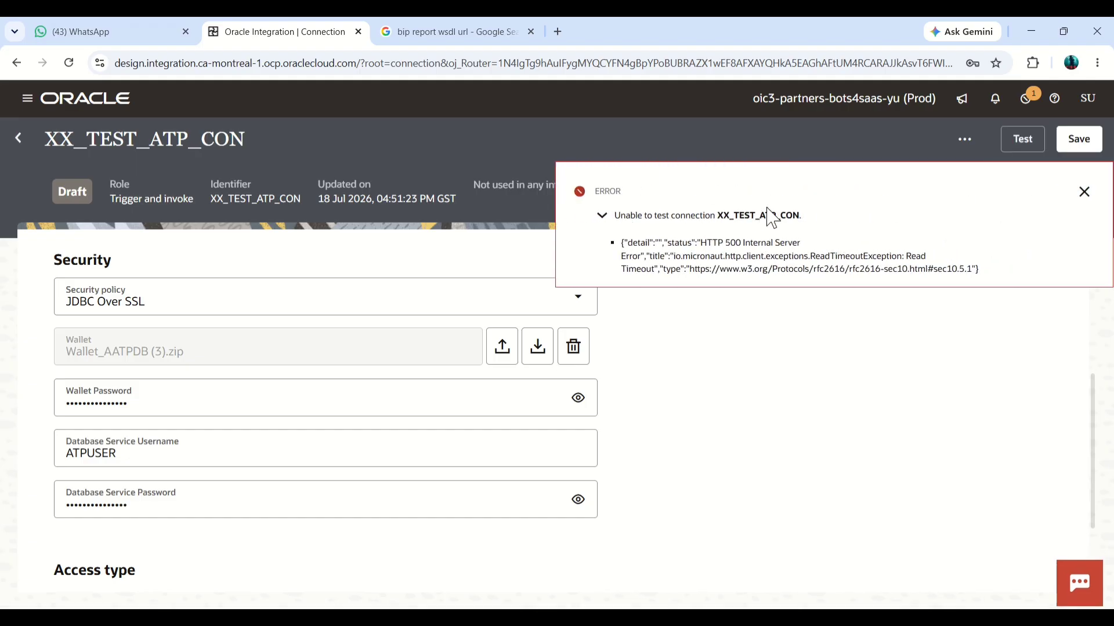
click(1083, 192)
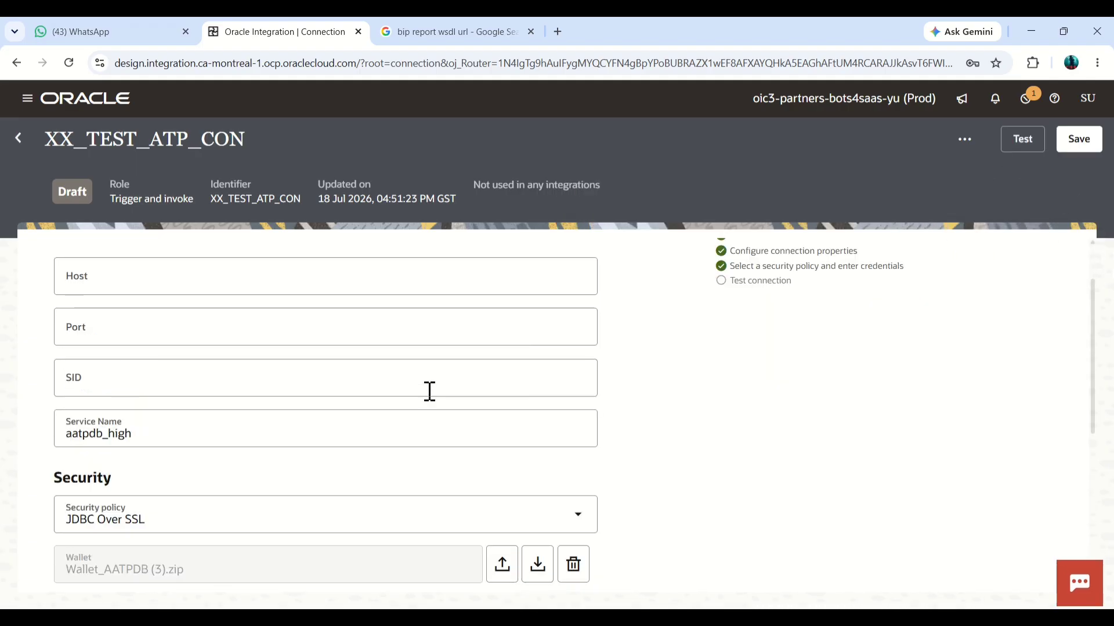
Step: Review the XX_TEST_ATP_CON settings and return to the Connections list without saving the changes
scroll(431, 389, down, 5)
scroll(458, 372, up, 4)
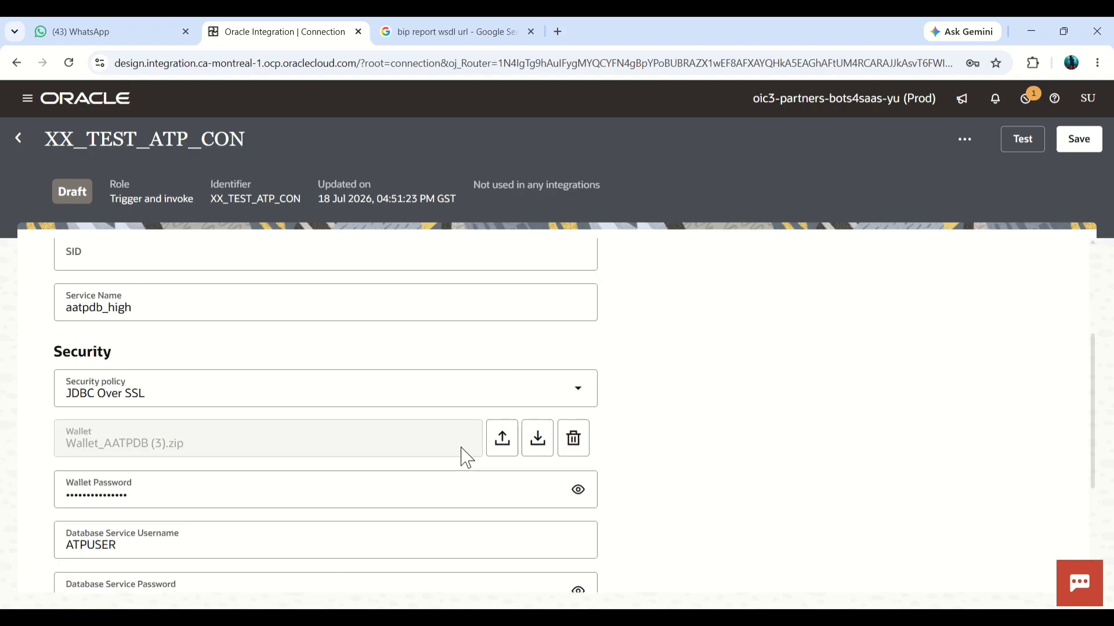
scroll(458, 430, down, 1)
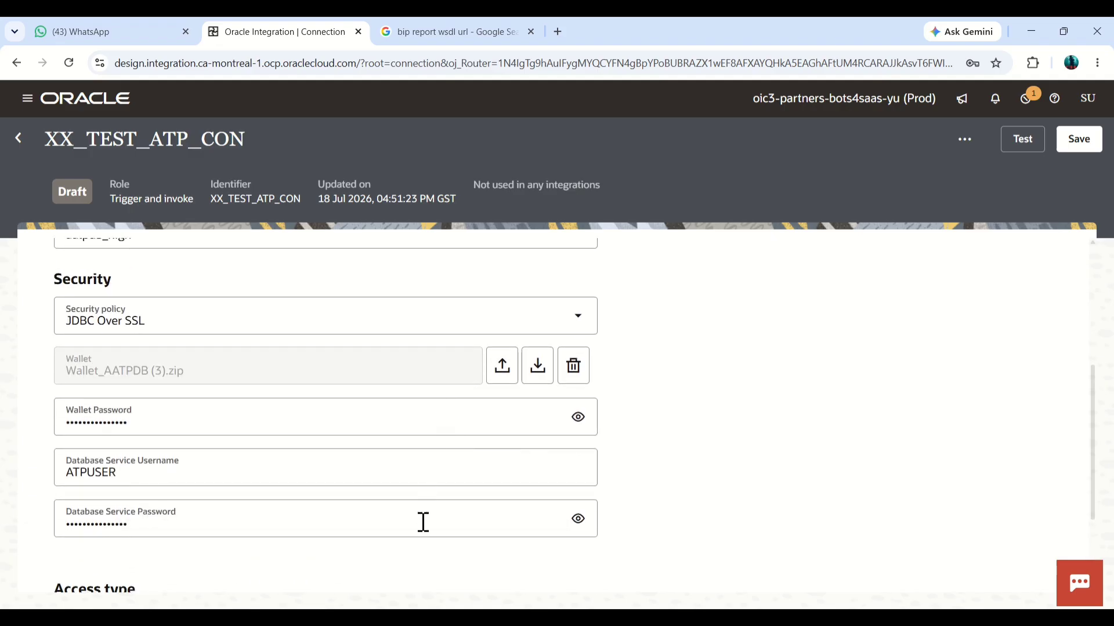
scroll(419, 517, down, 2)
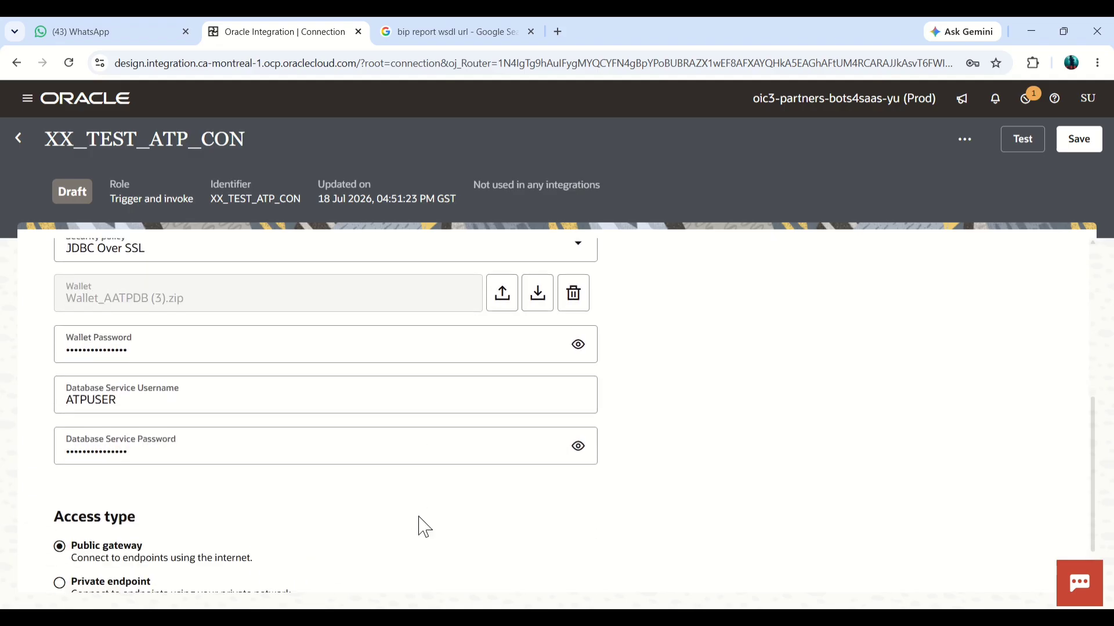
scroll(423, 510, up, 4)
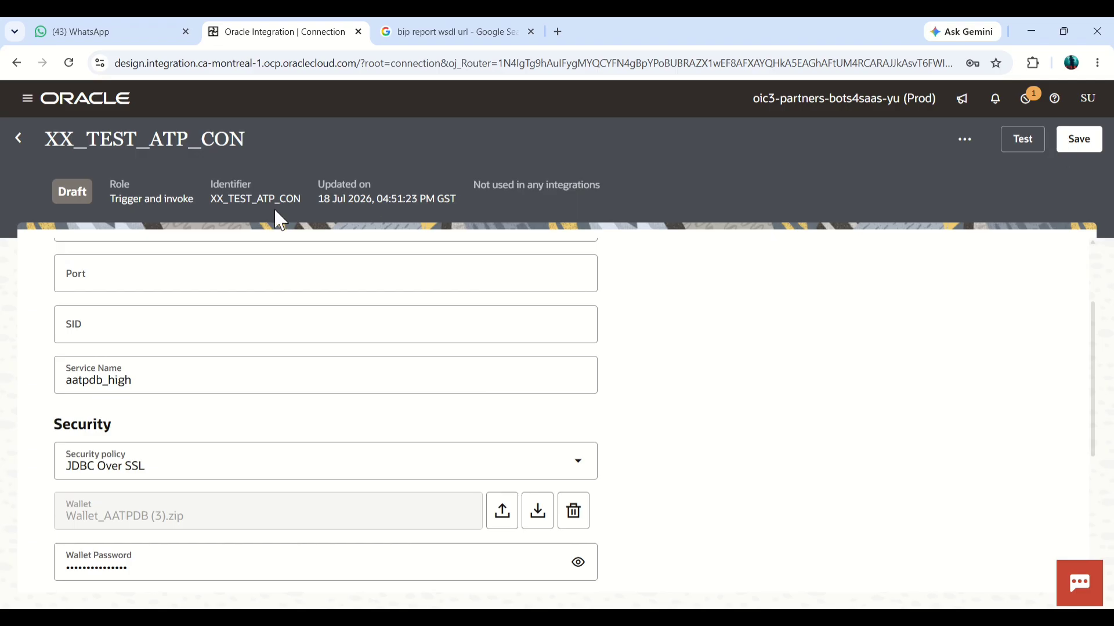
click(18, 140)
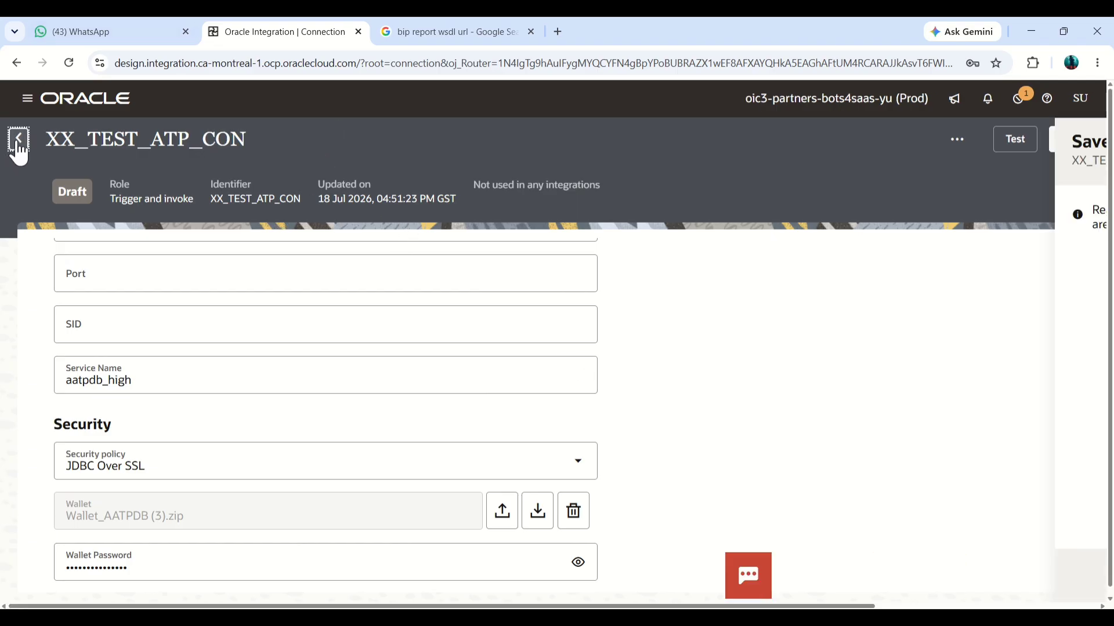
click(1006, 580)
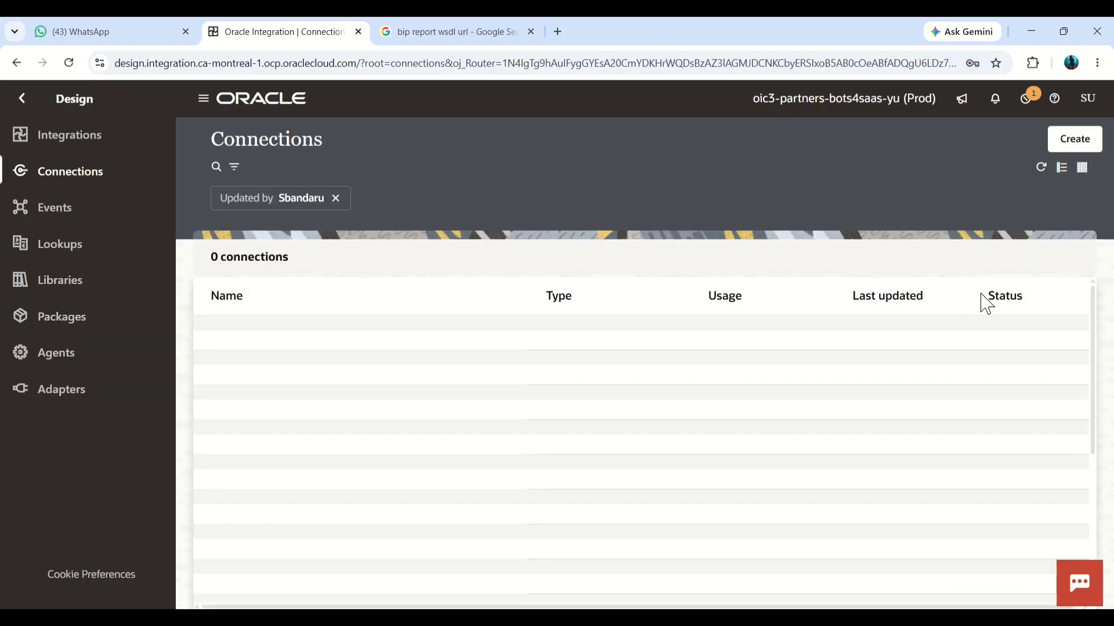
Step: Expand the connection details of xx_test_sftp_con in the Connections list
mouse_move(1019, 386)
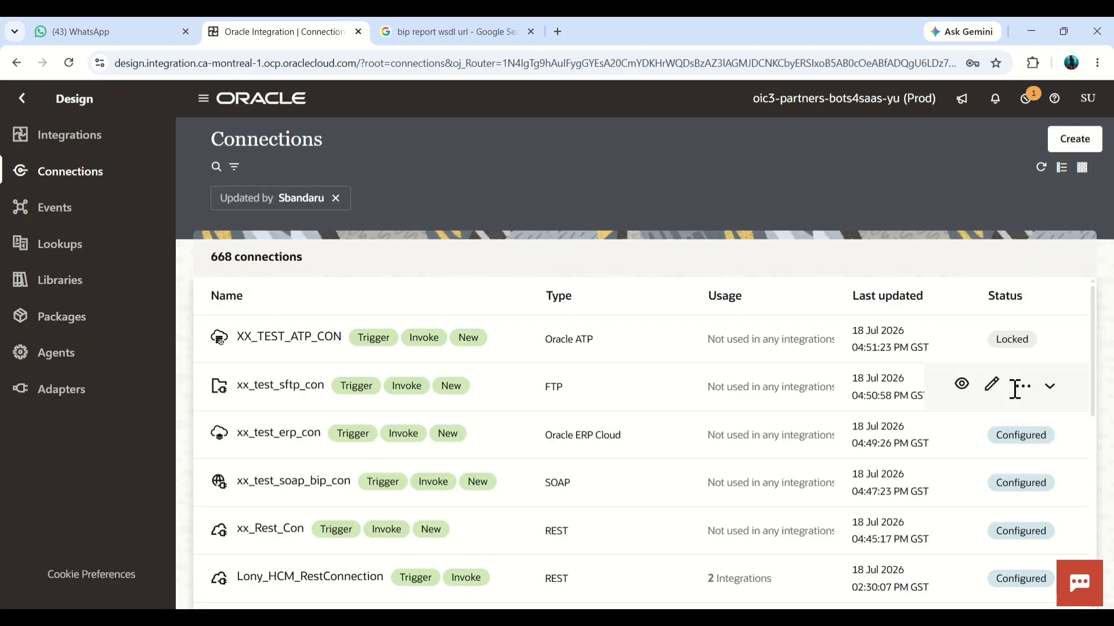
click(1050, 387)
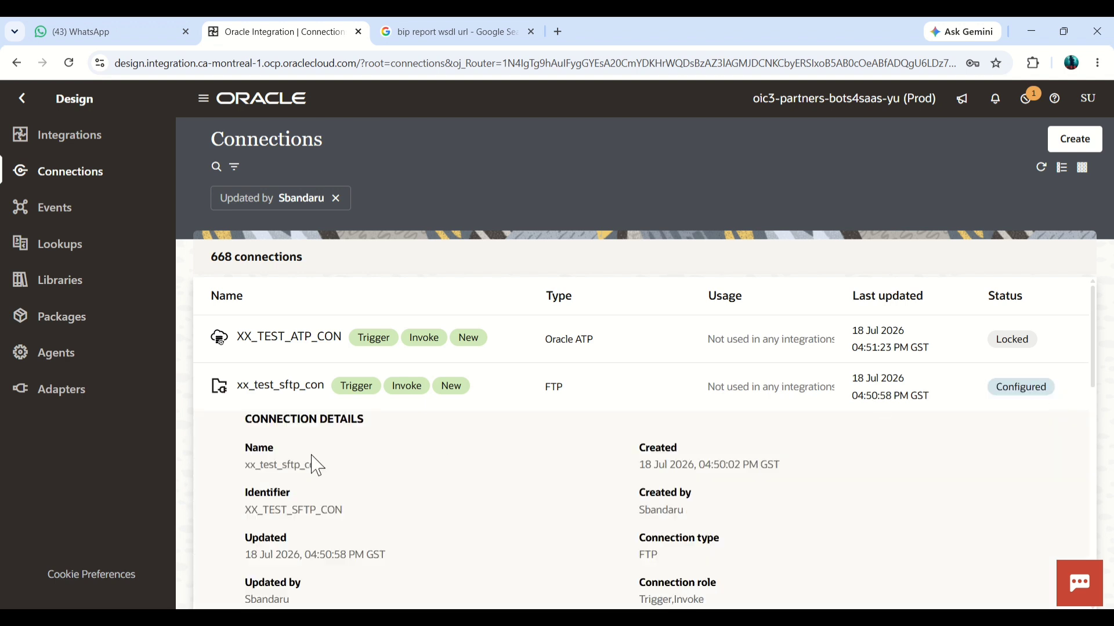